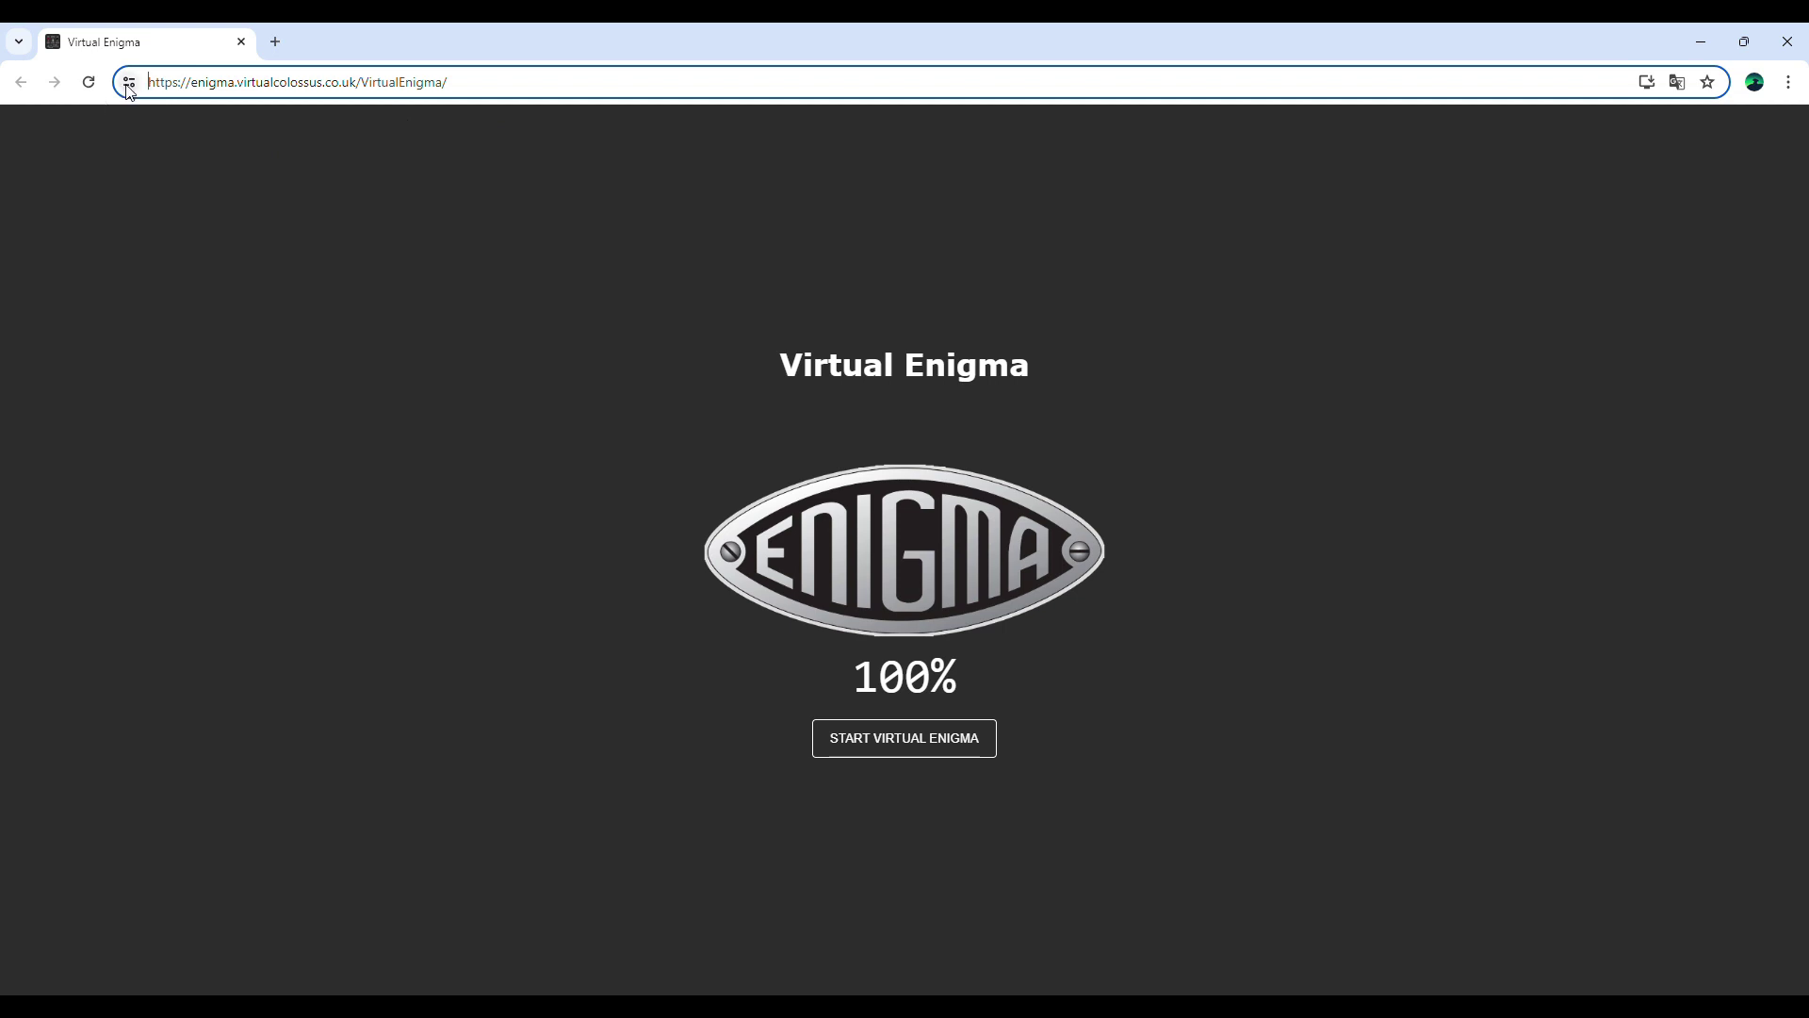
Show the Virtual Enigma in full screen and open both the wooden lid and the inner metal cover.
{"action": "key", "text": "F11"}
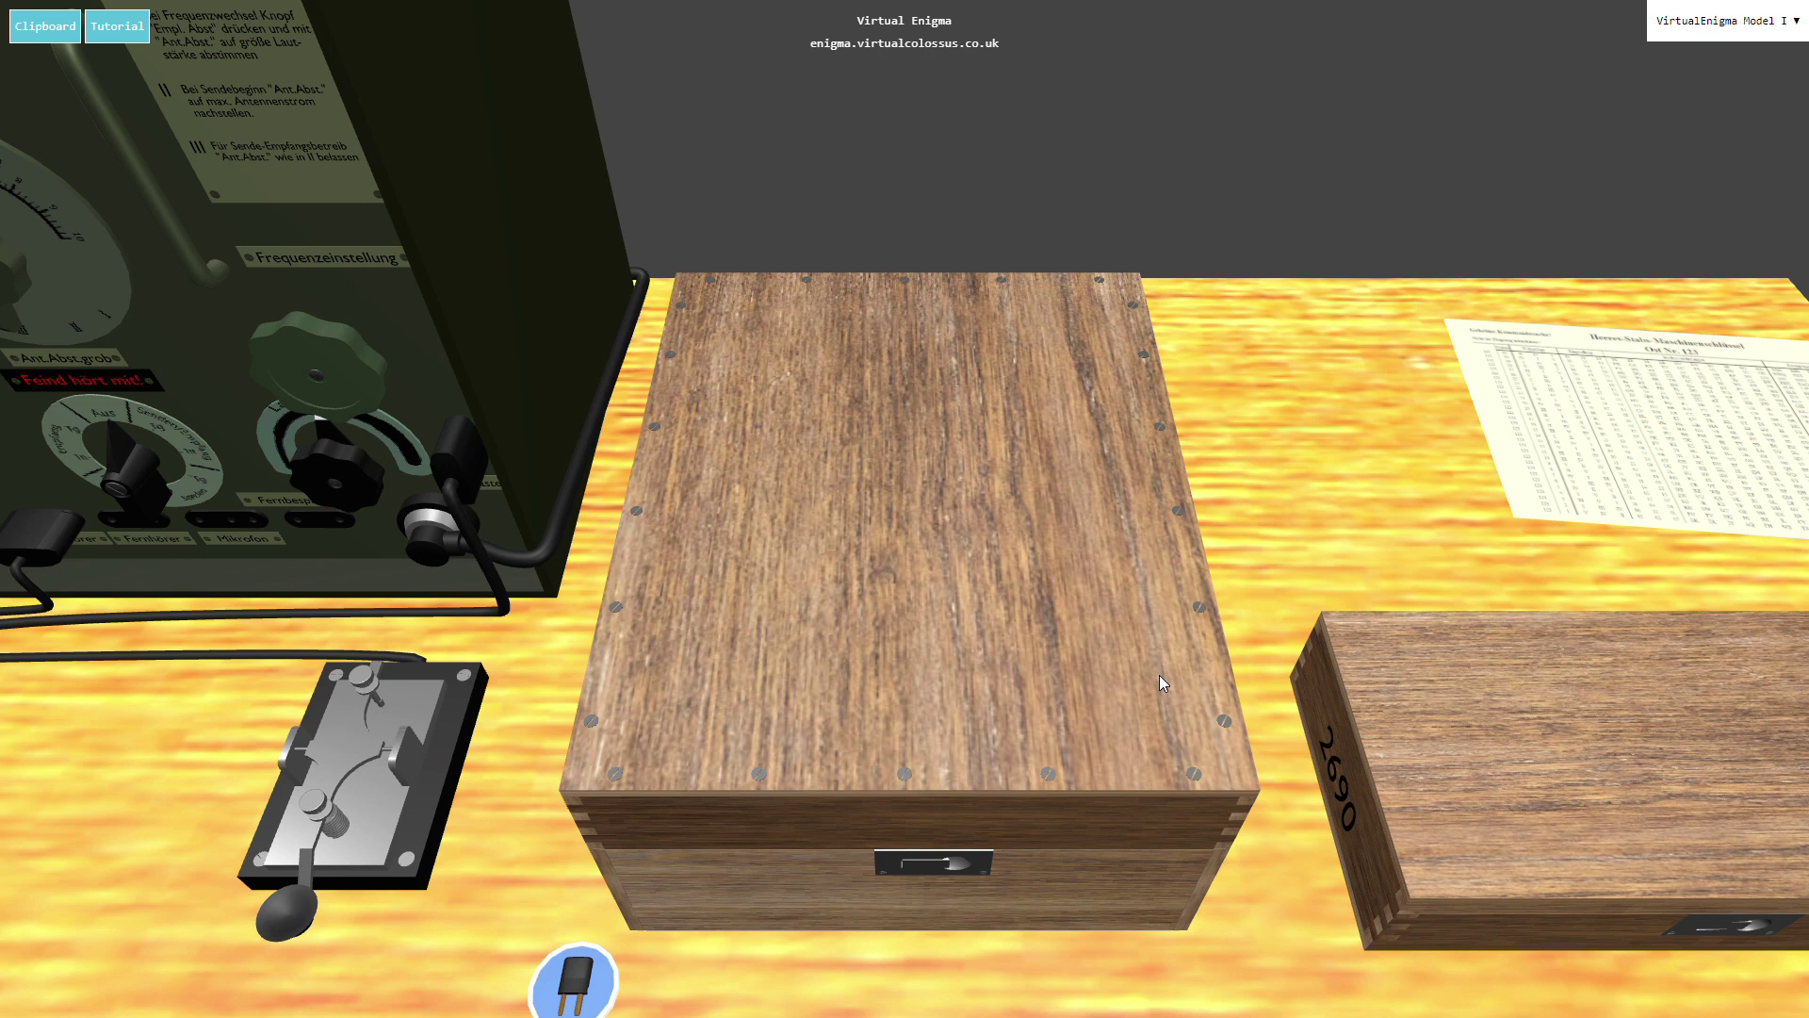
{"action": "left_click", "coordinate": [1158, 674]}
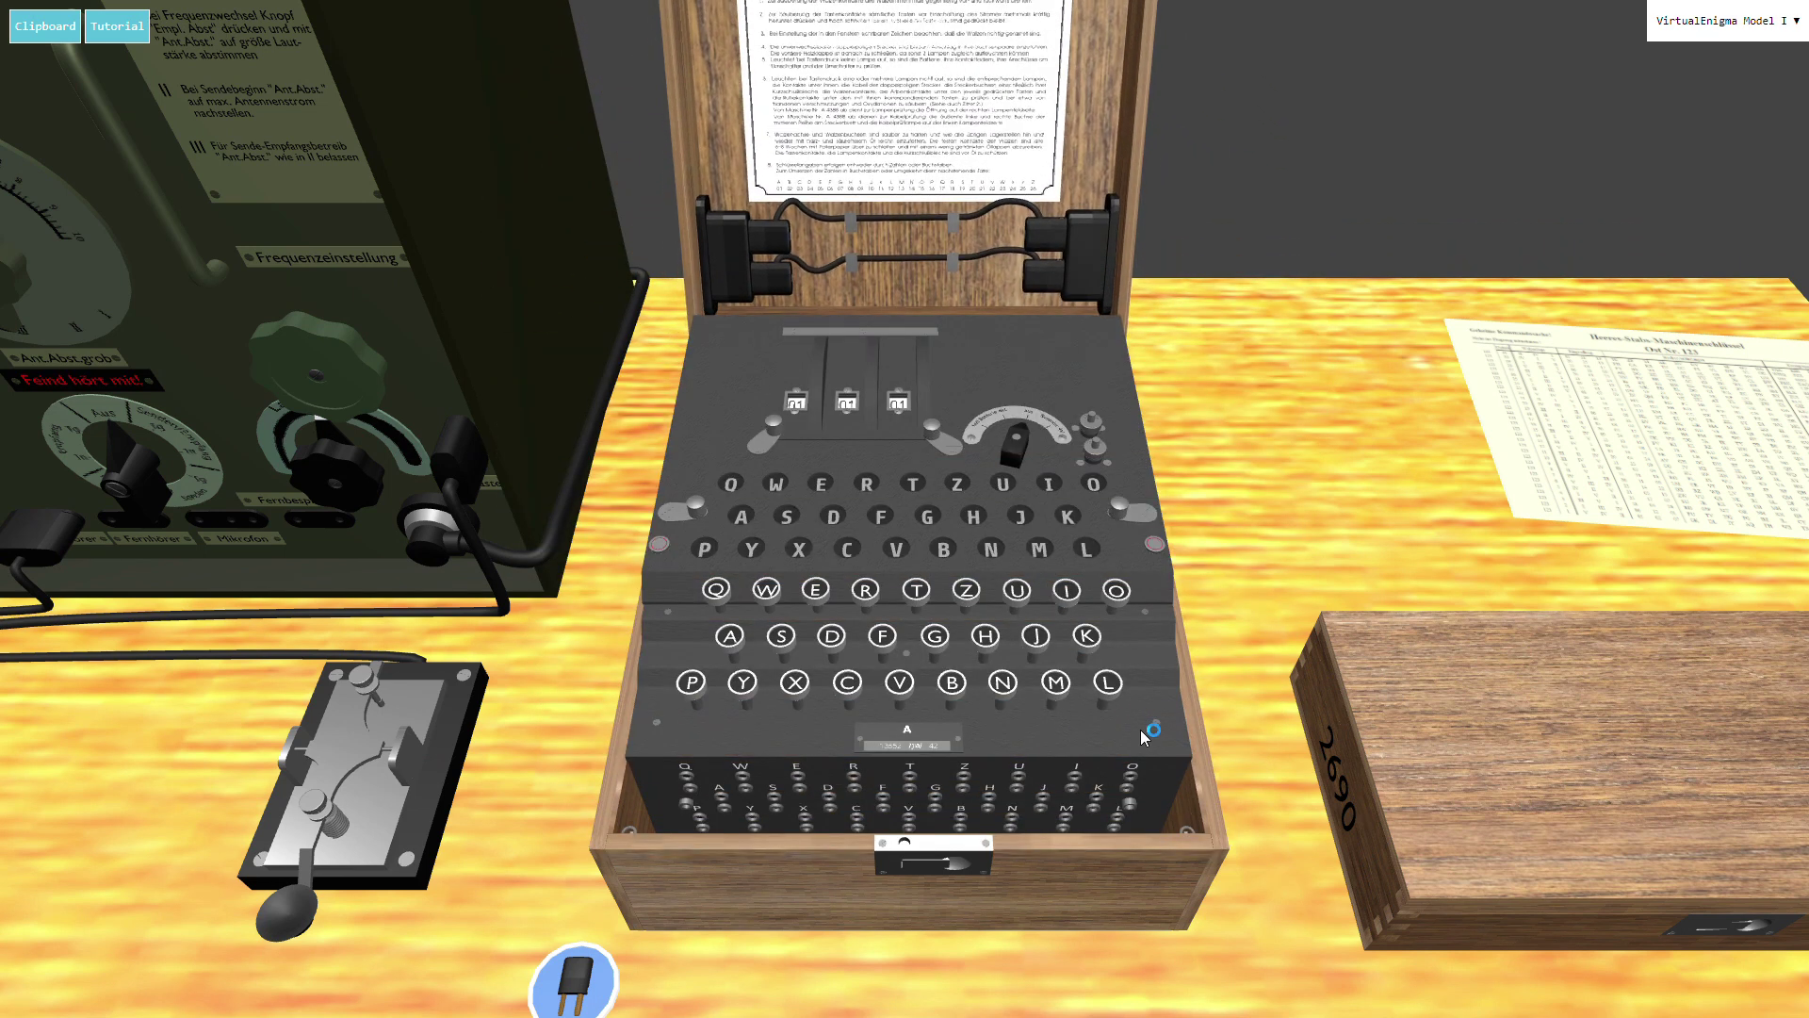
{"action": "left_click", "coordinate": [1168, 558]}
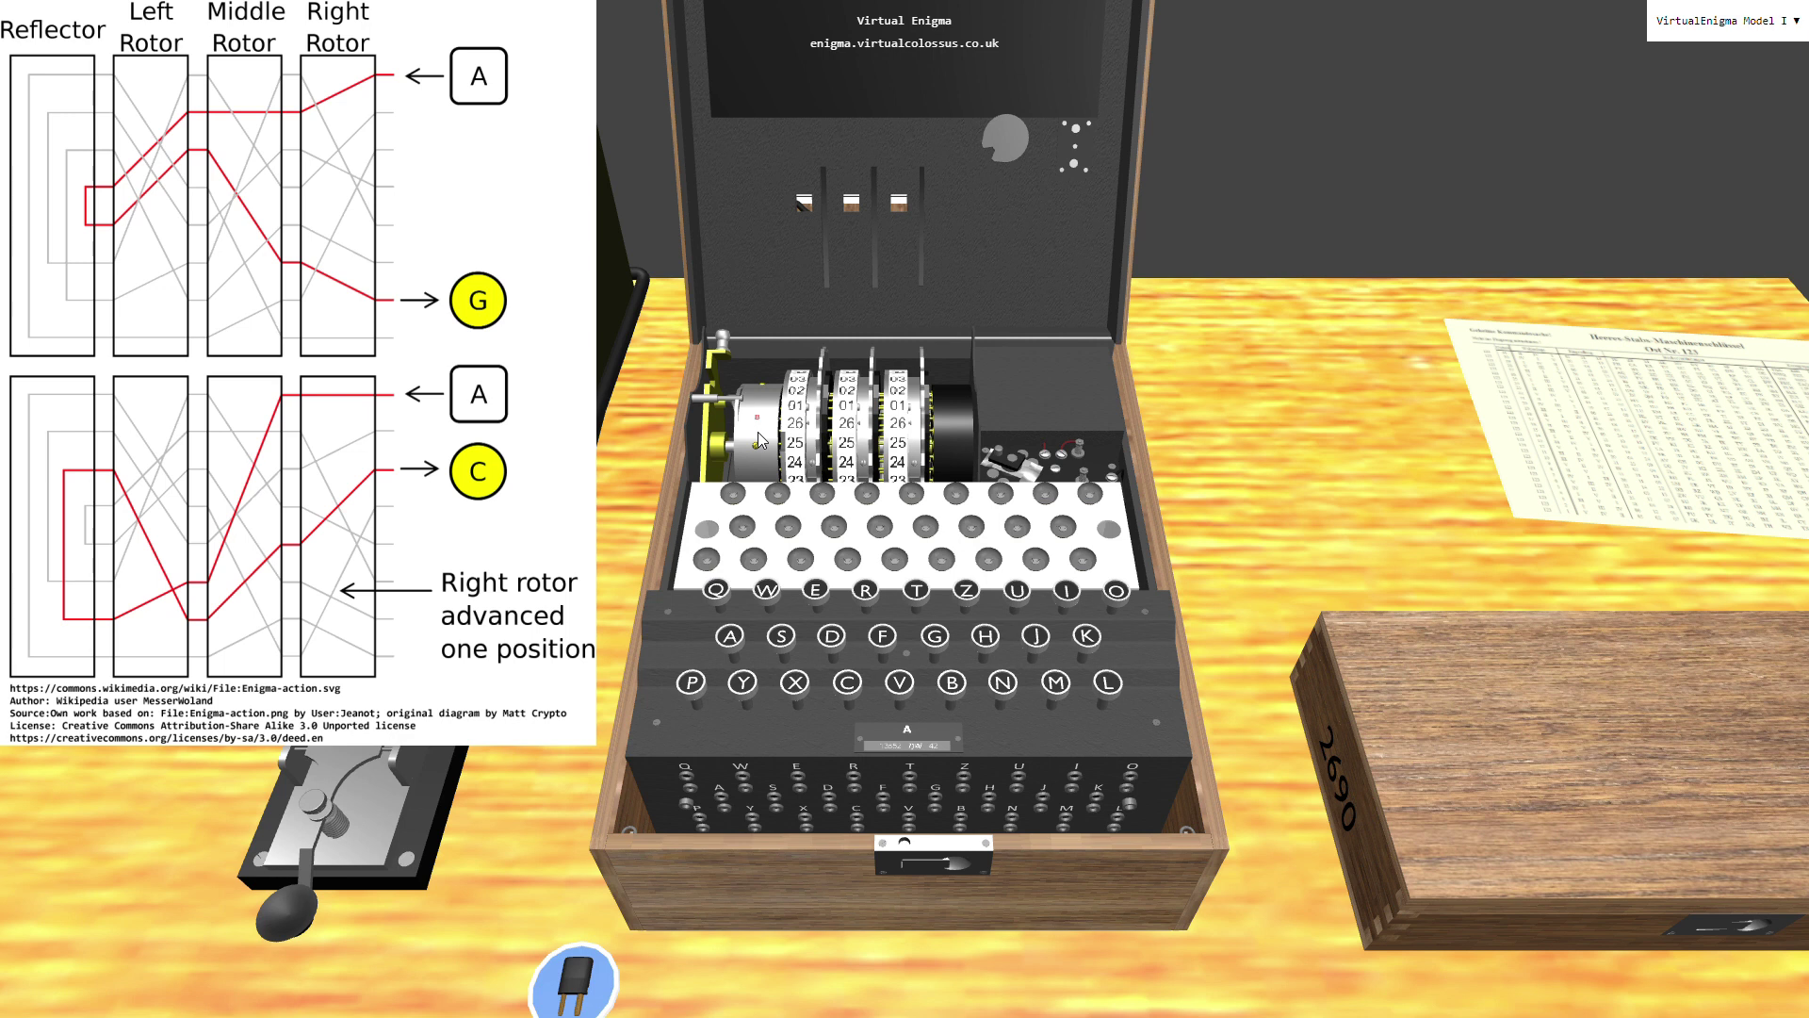
{"action": "key", "text": "a"}
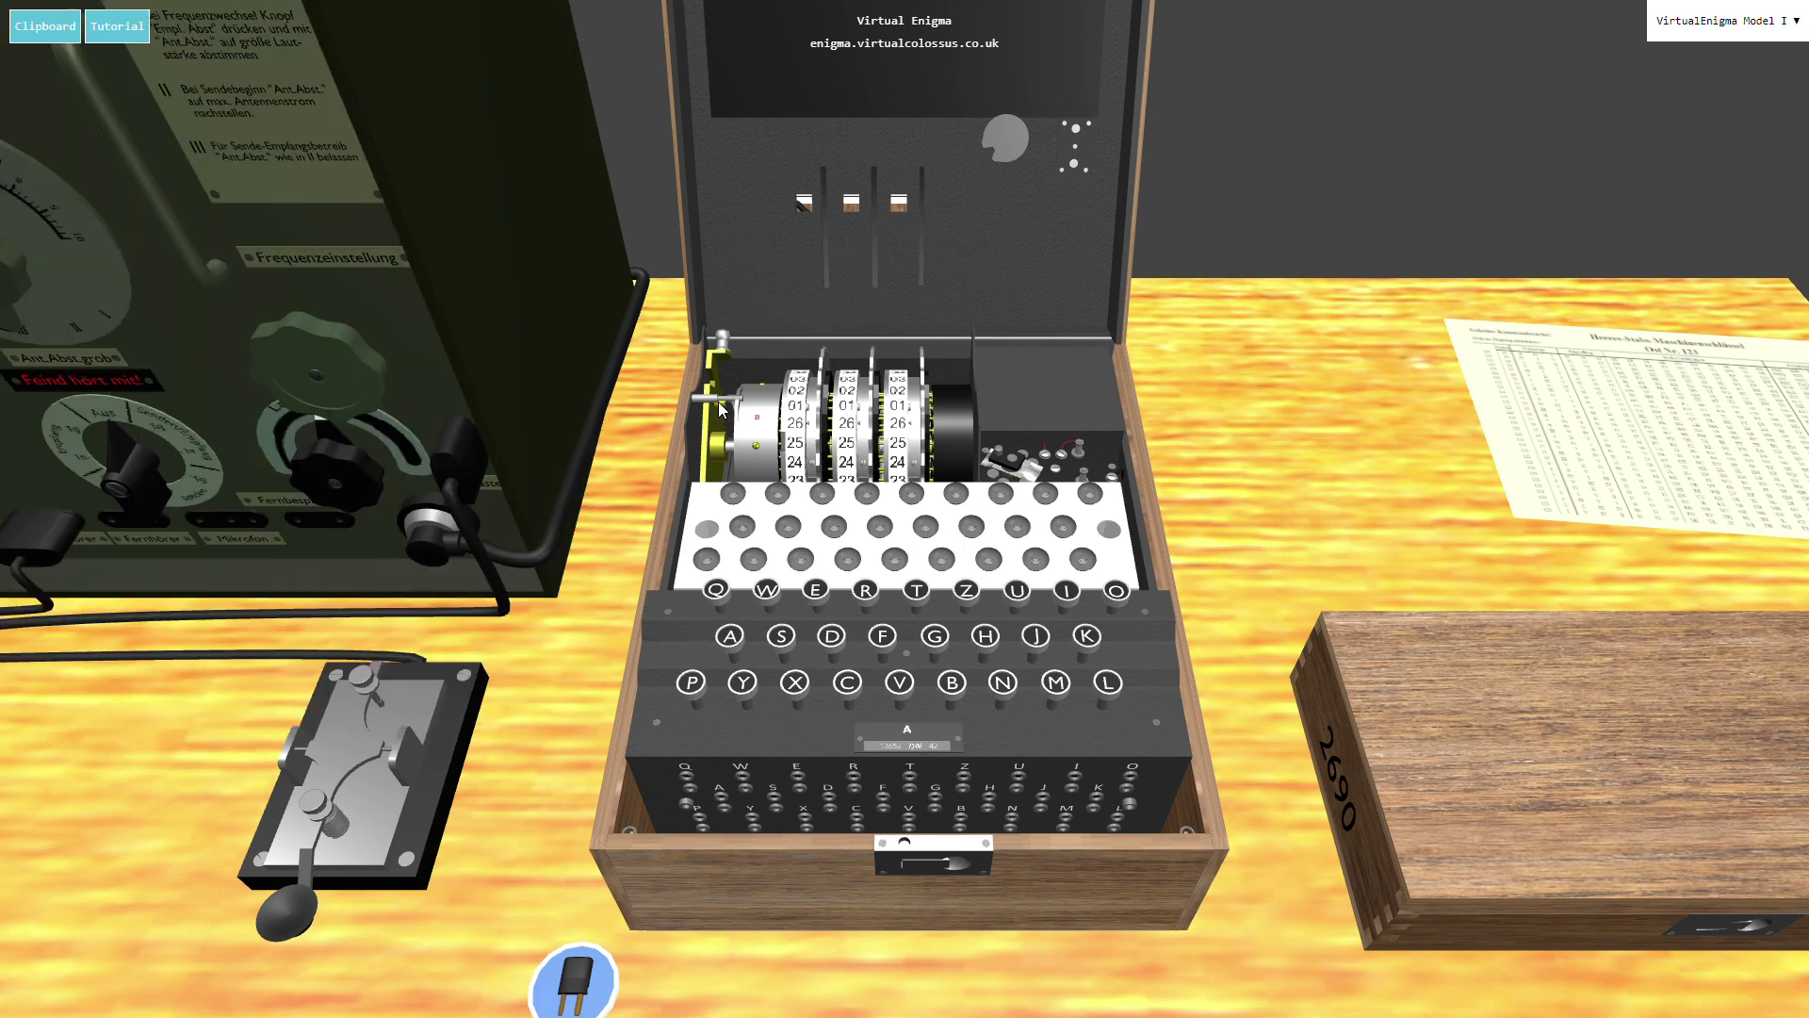
Release the three rotors from the machine and open the spare rotor box.
{"action": "left_click", "coordinate": [720, 411]}
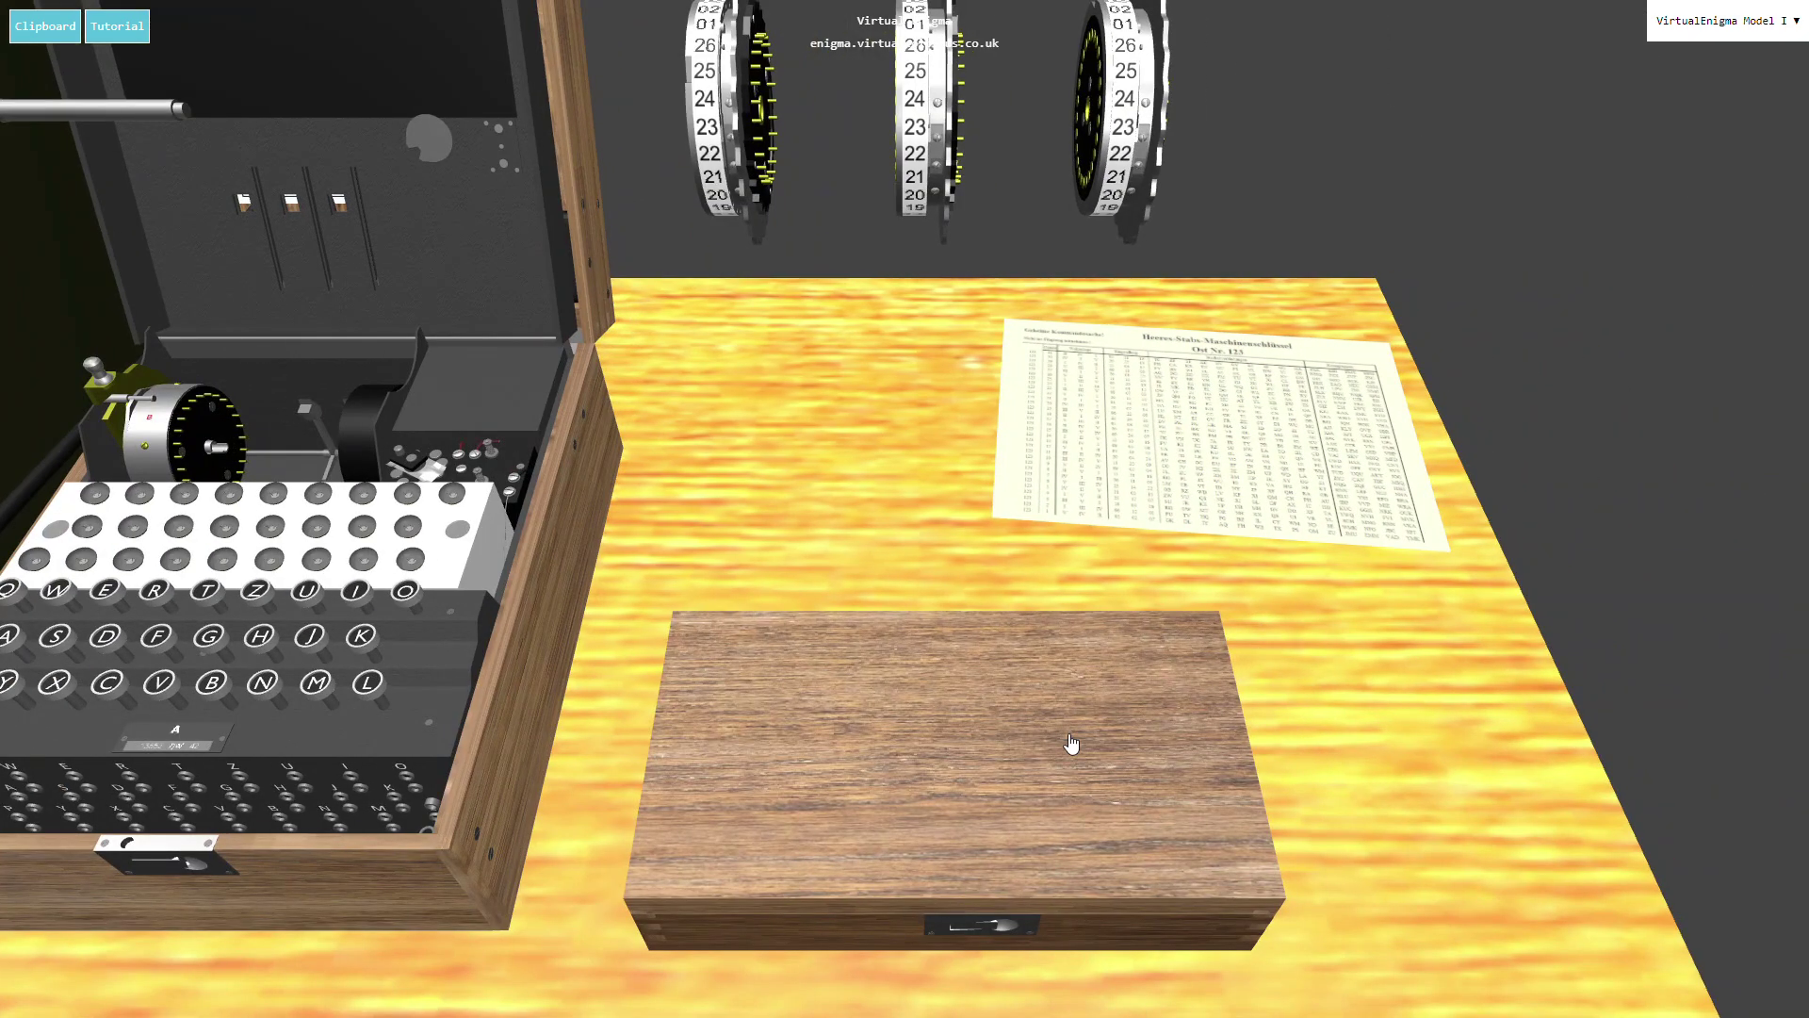
{"action": "left_click", "coordinate": [1071, 744]}
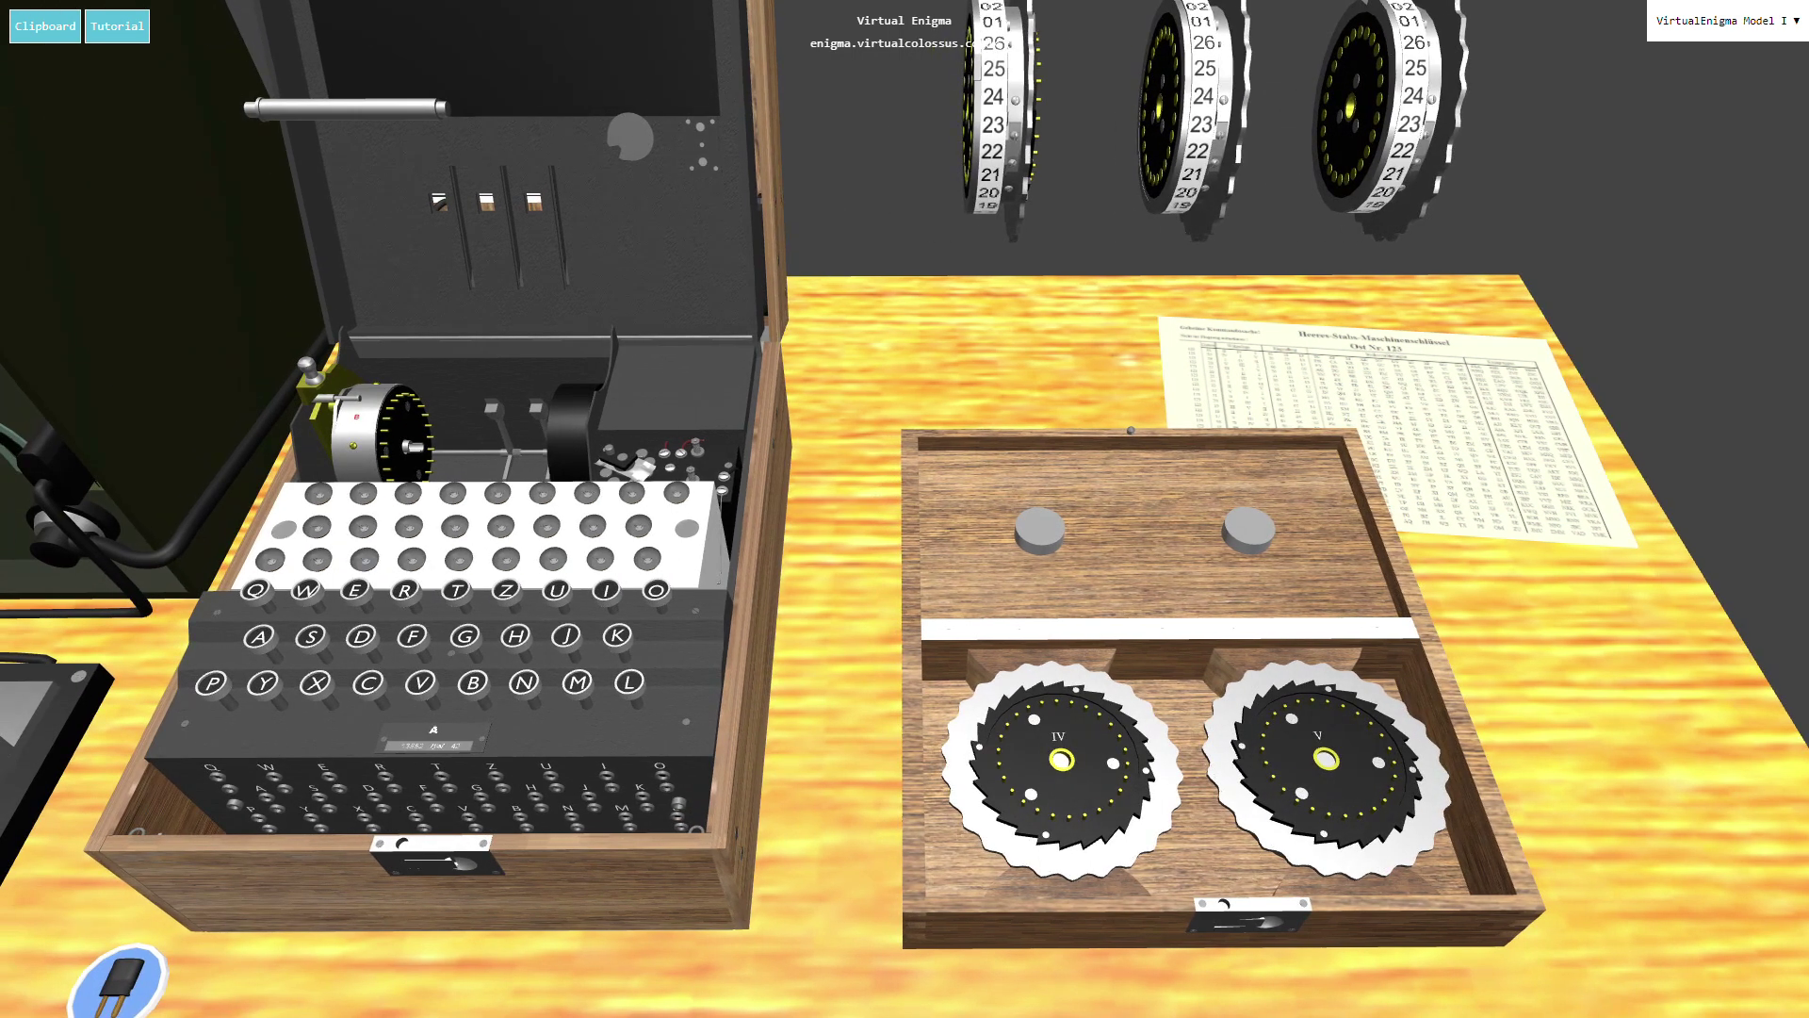
Open the machine's front flap and connect plugboard sockets X and N with a cable.
{"action": "left_click", "coordinate": [478, 900]}
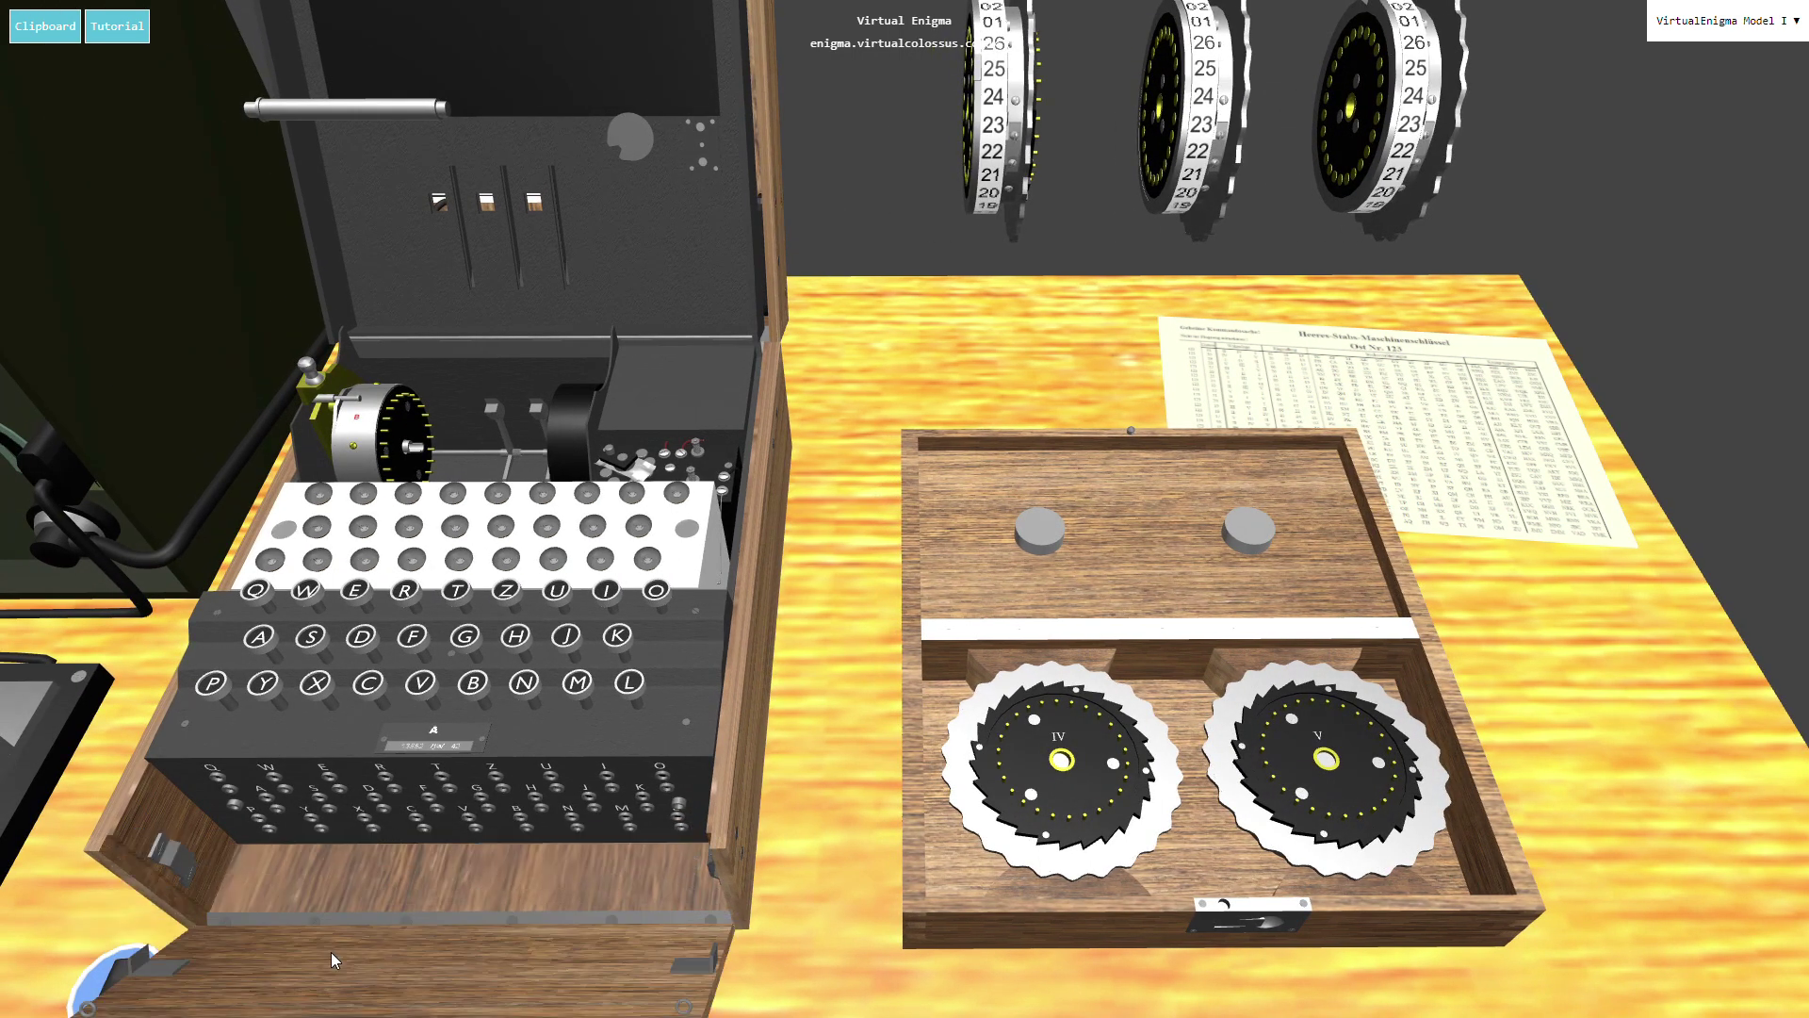
{"action": "left_click", "coordinate": [94, 987]}
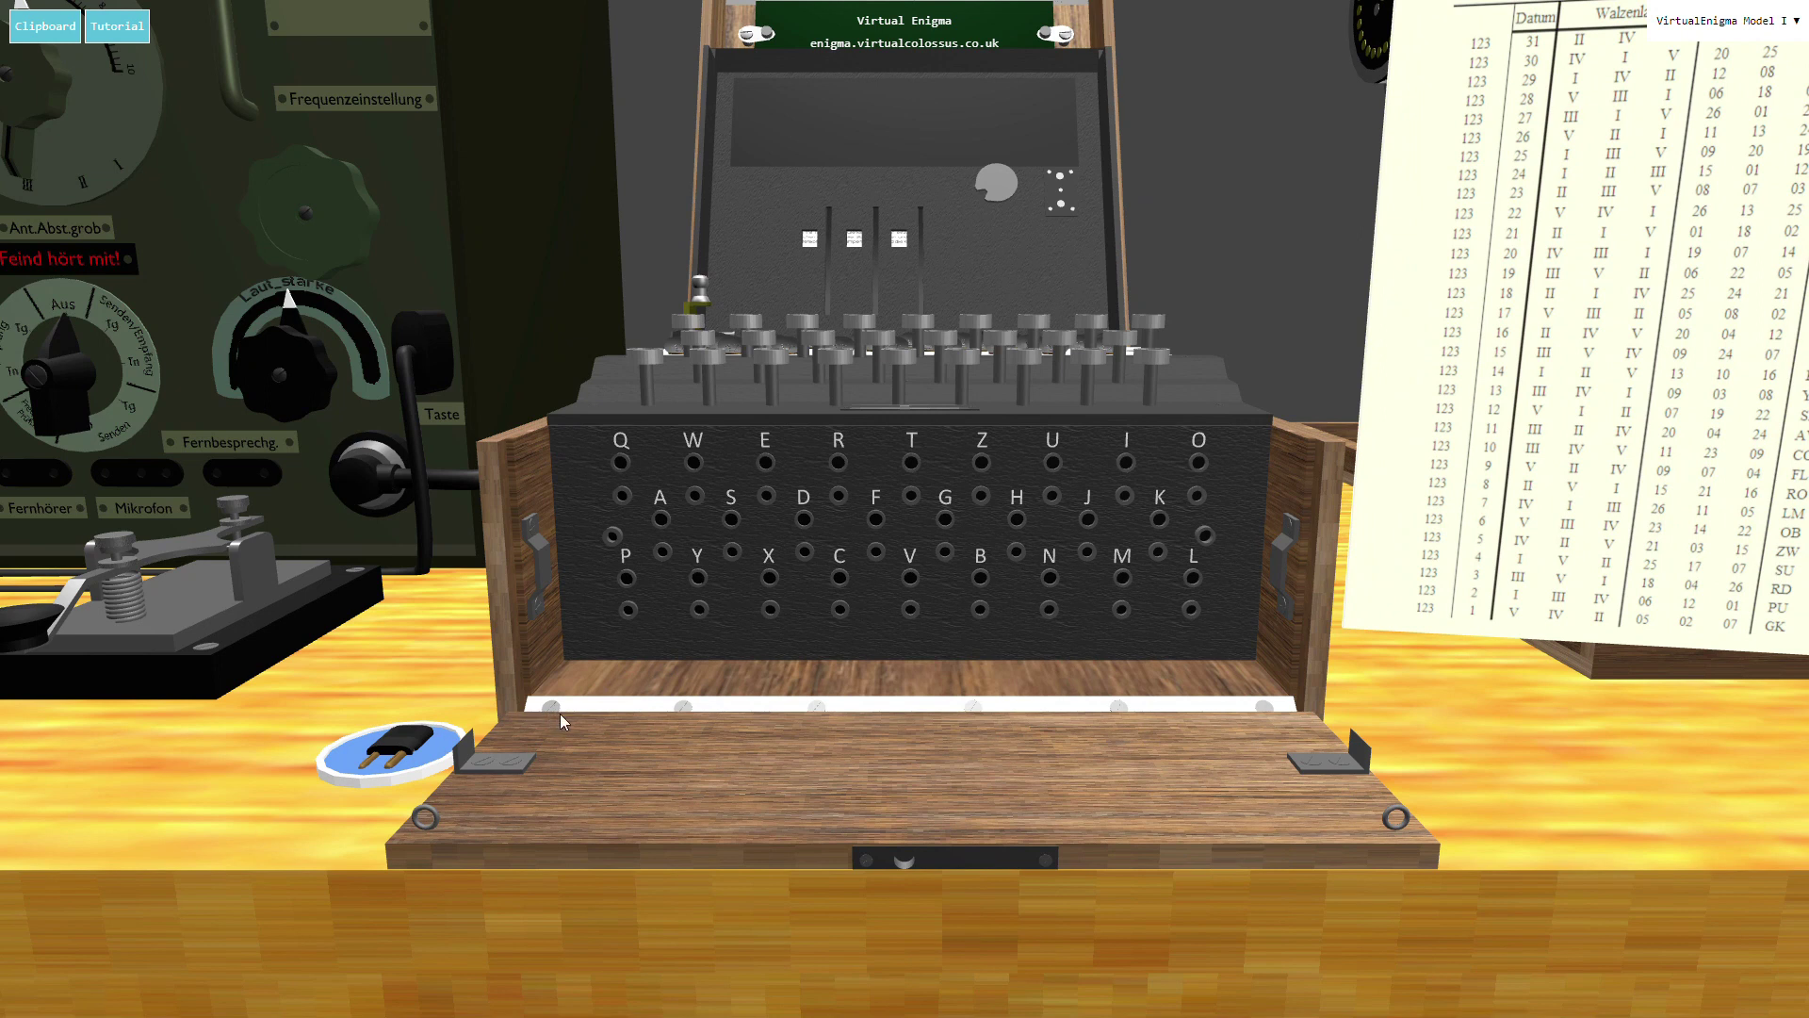
{"action": "left_click", "coordinate": [771, 578]}
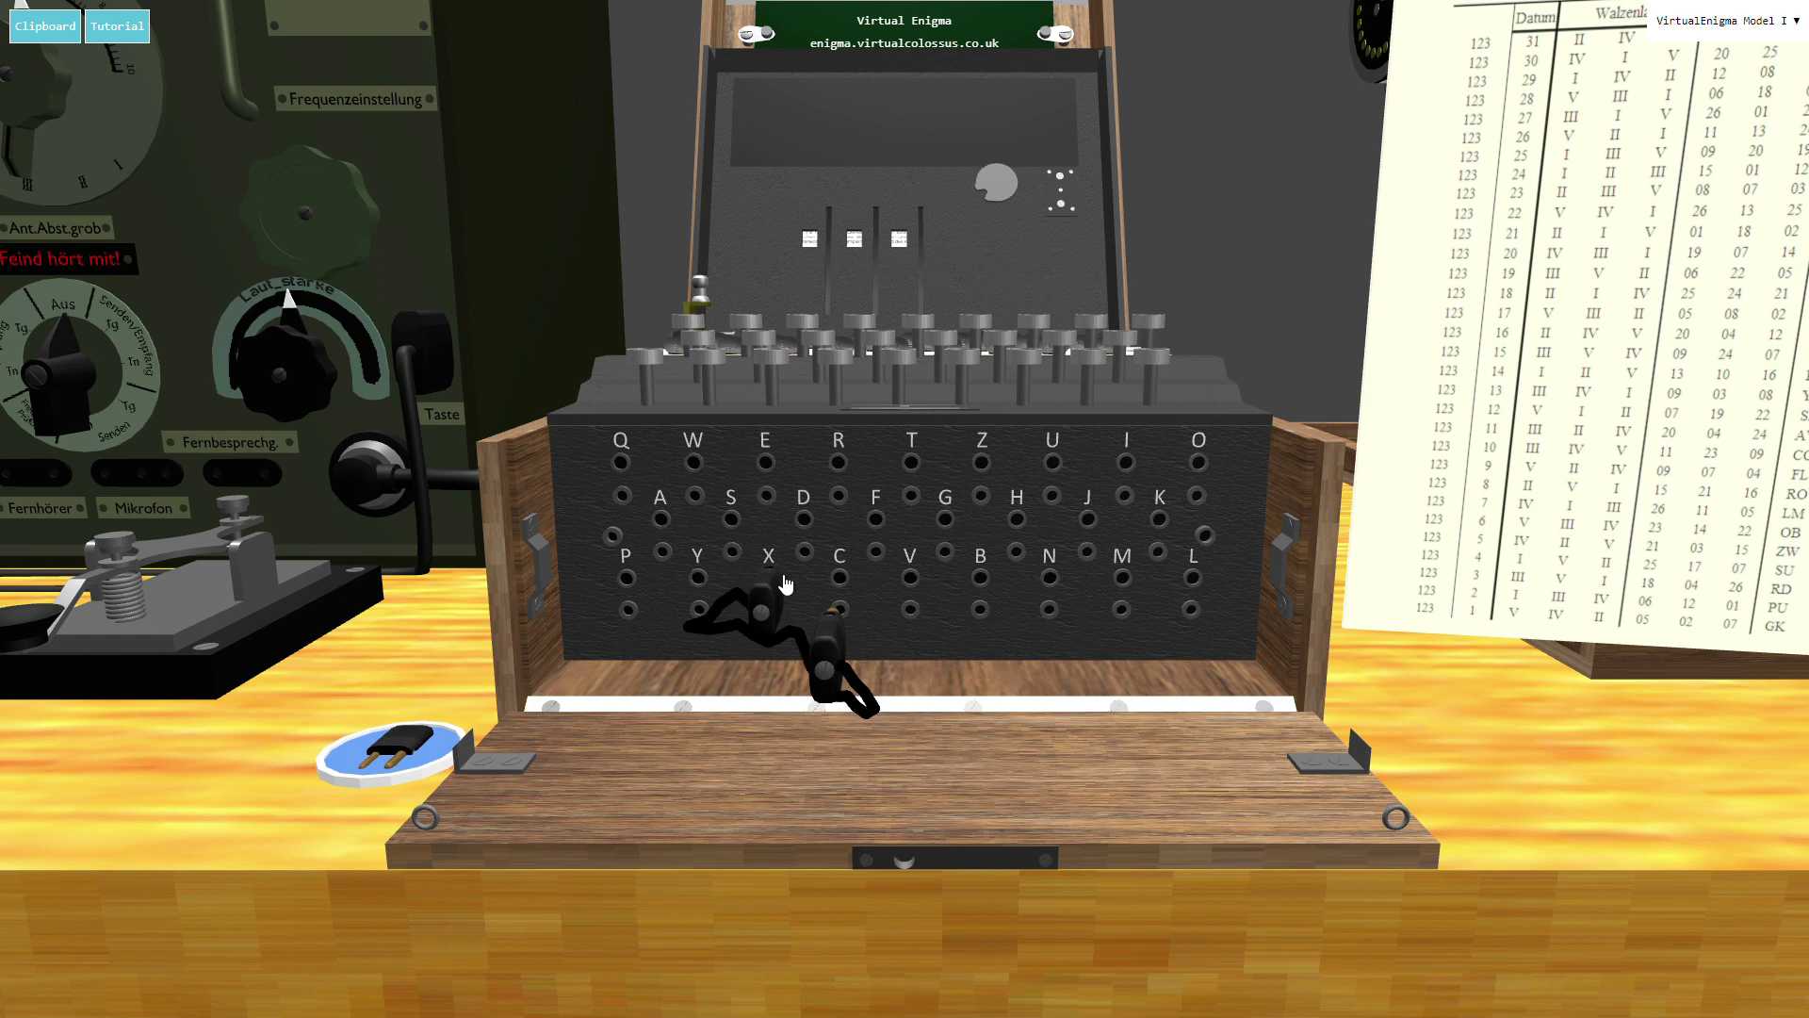
{"action": "left_click", "coordinate": [1052, 579]}
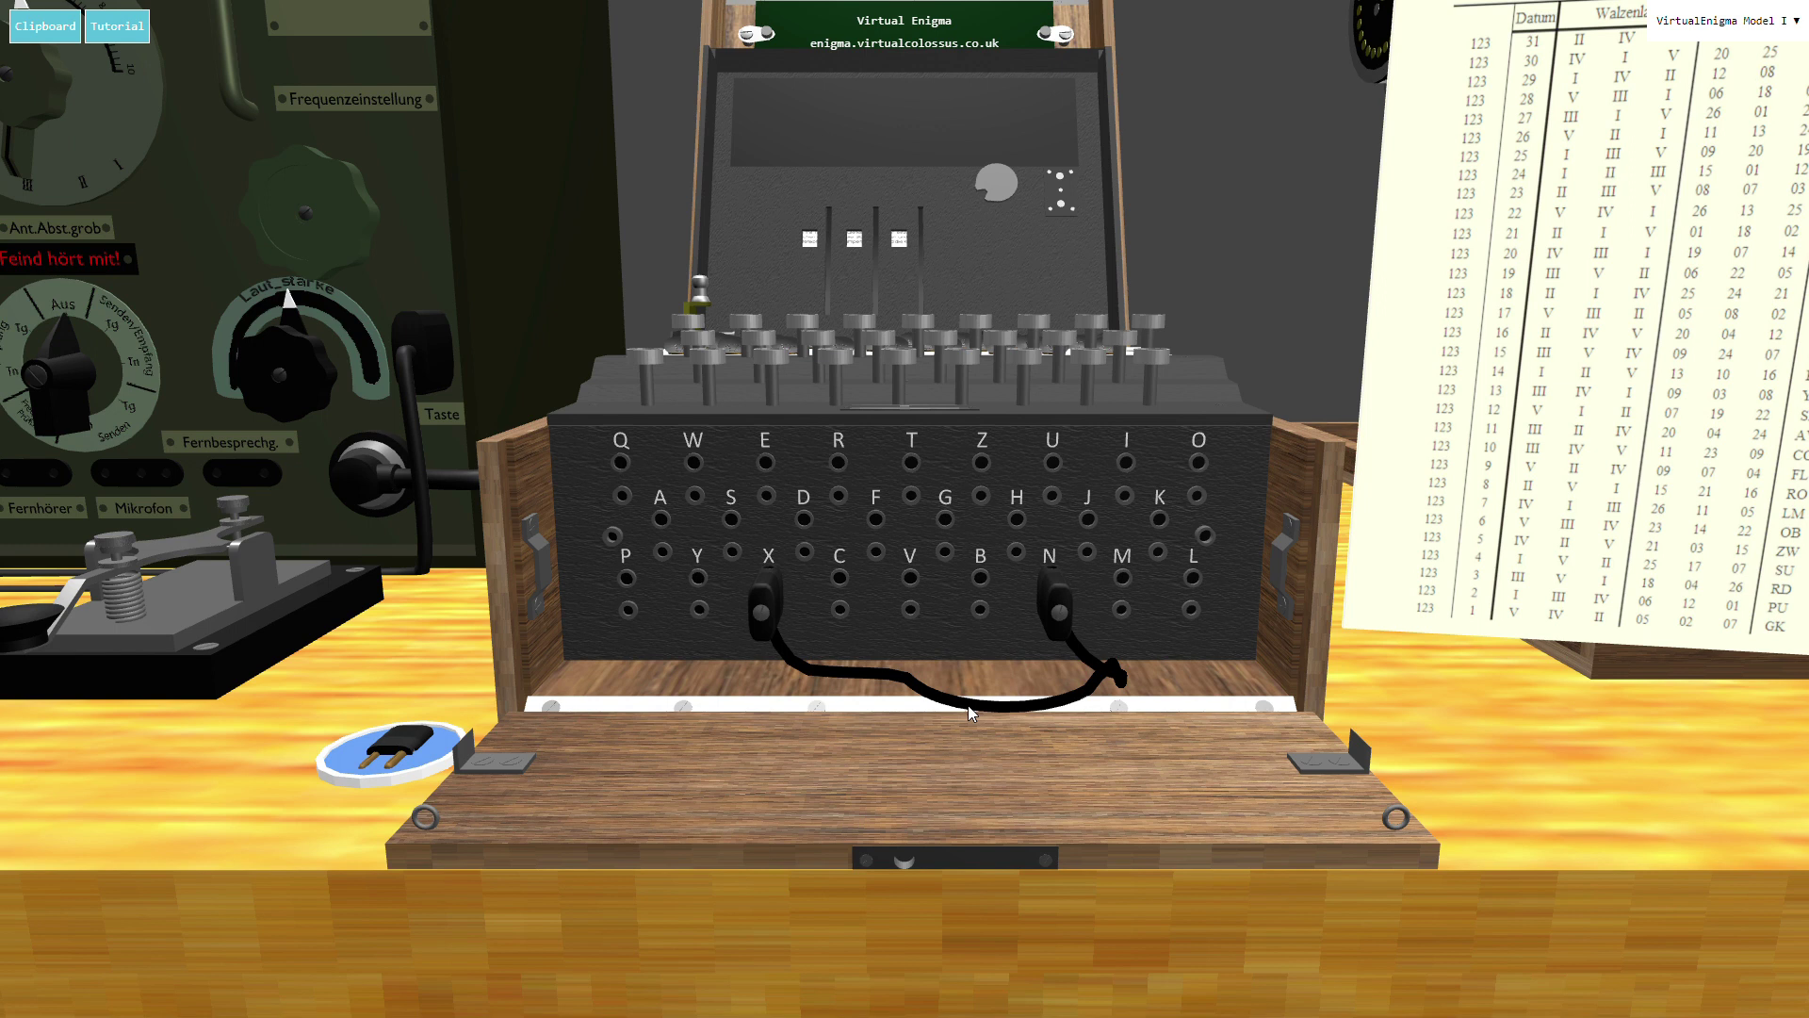
Remove the X–N cable from the plugboard and close the front flap.
{"action": "left_click", "coordinate": [1055, 615]}
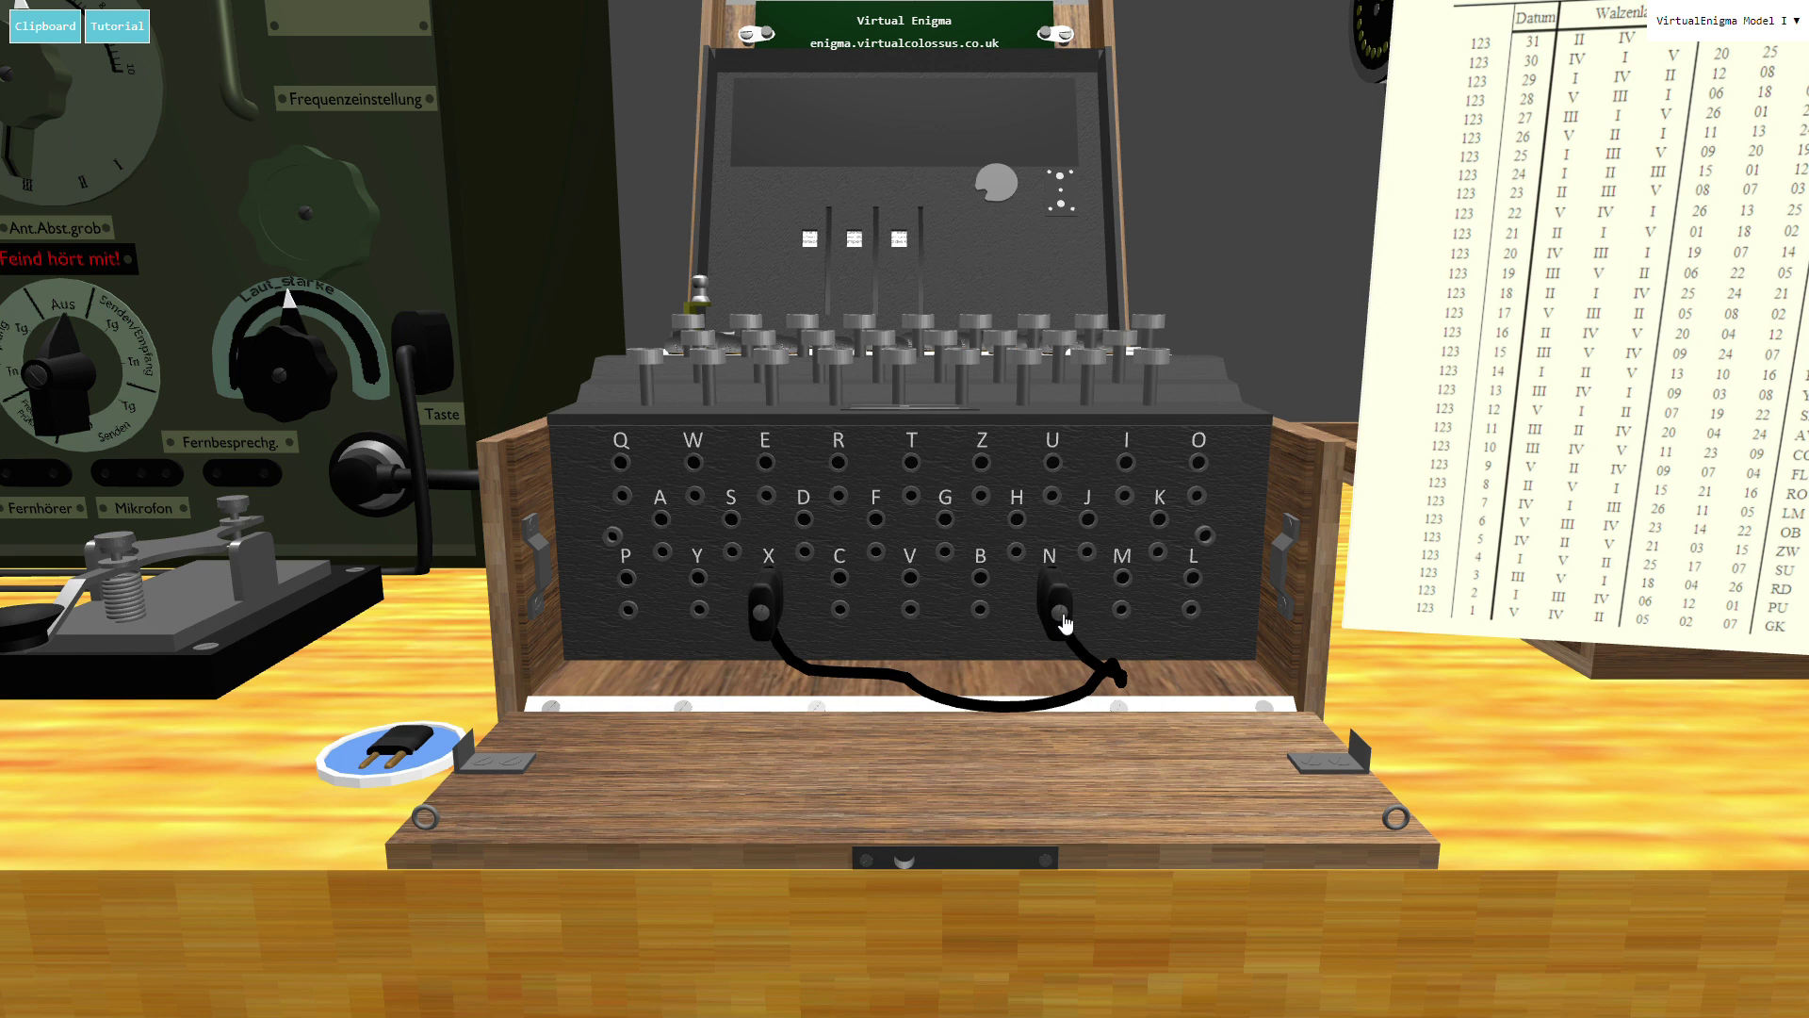
{"action": "left_click", "coordinate": [759, 618]}
{"action": "left_click", "coordinate": [811, 795]}
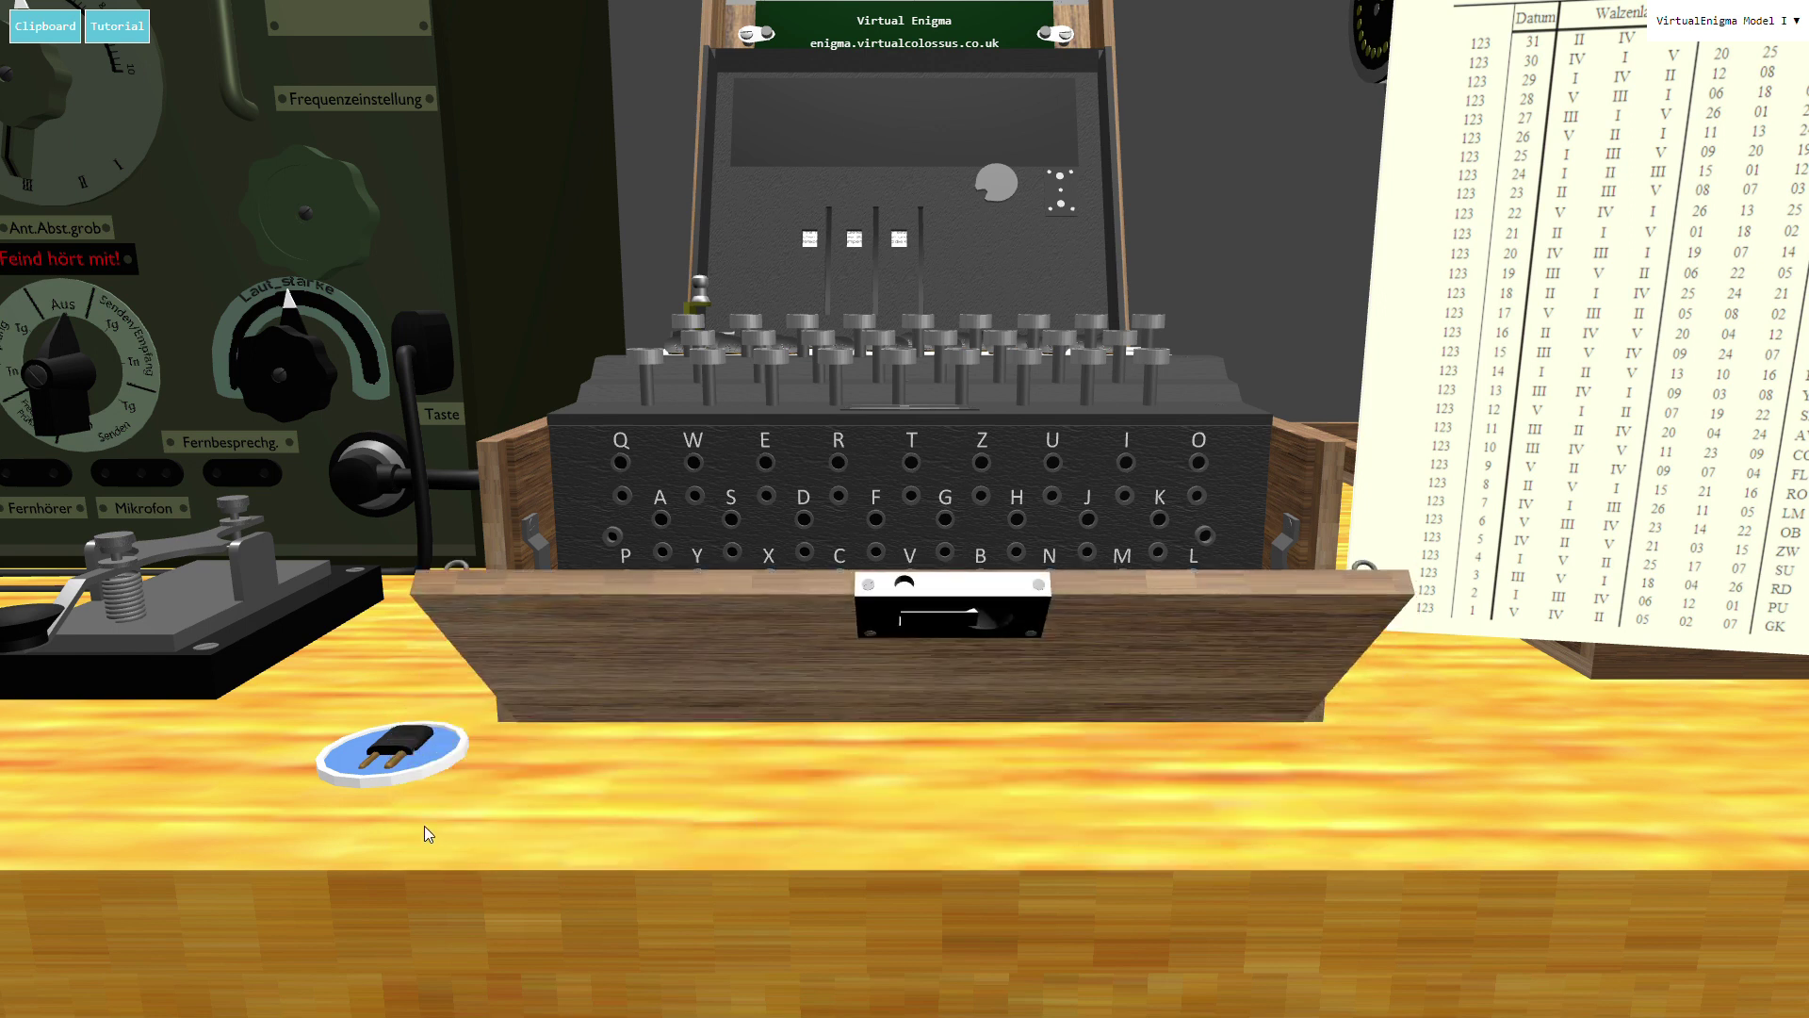
{"action": "left_click", "coordinate": [404, 759]}
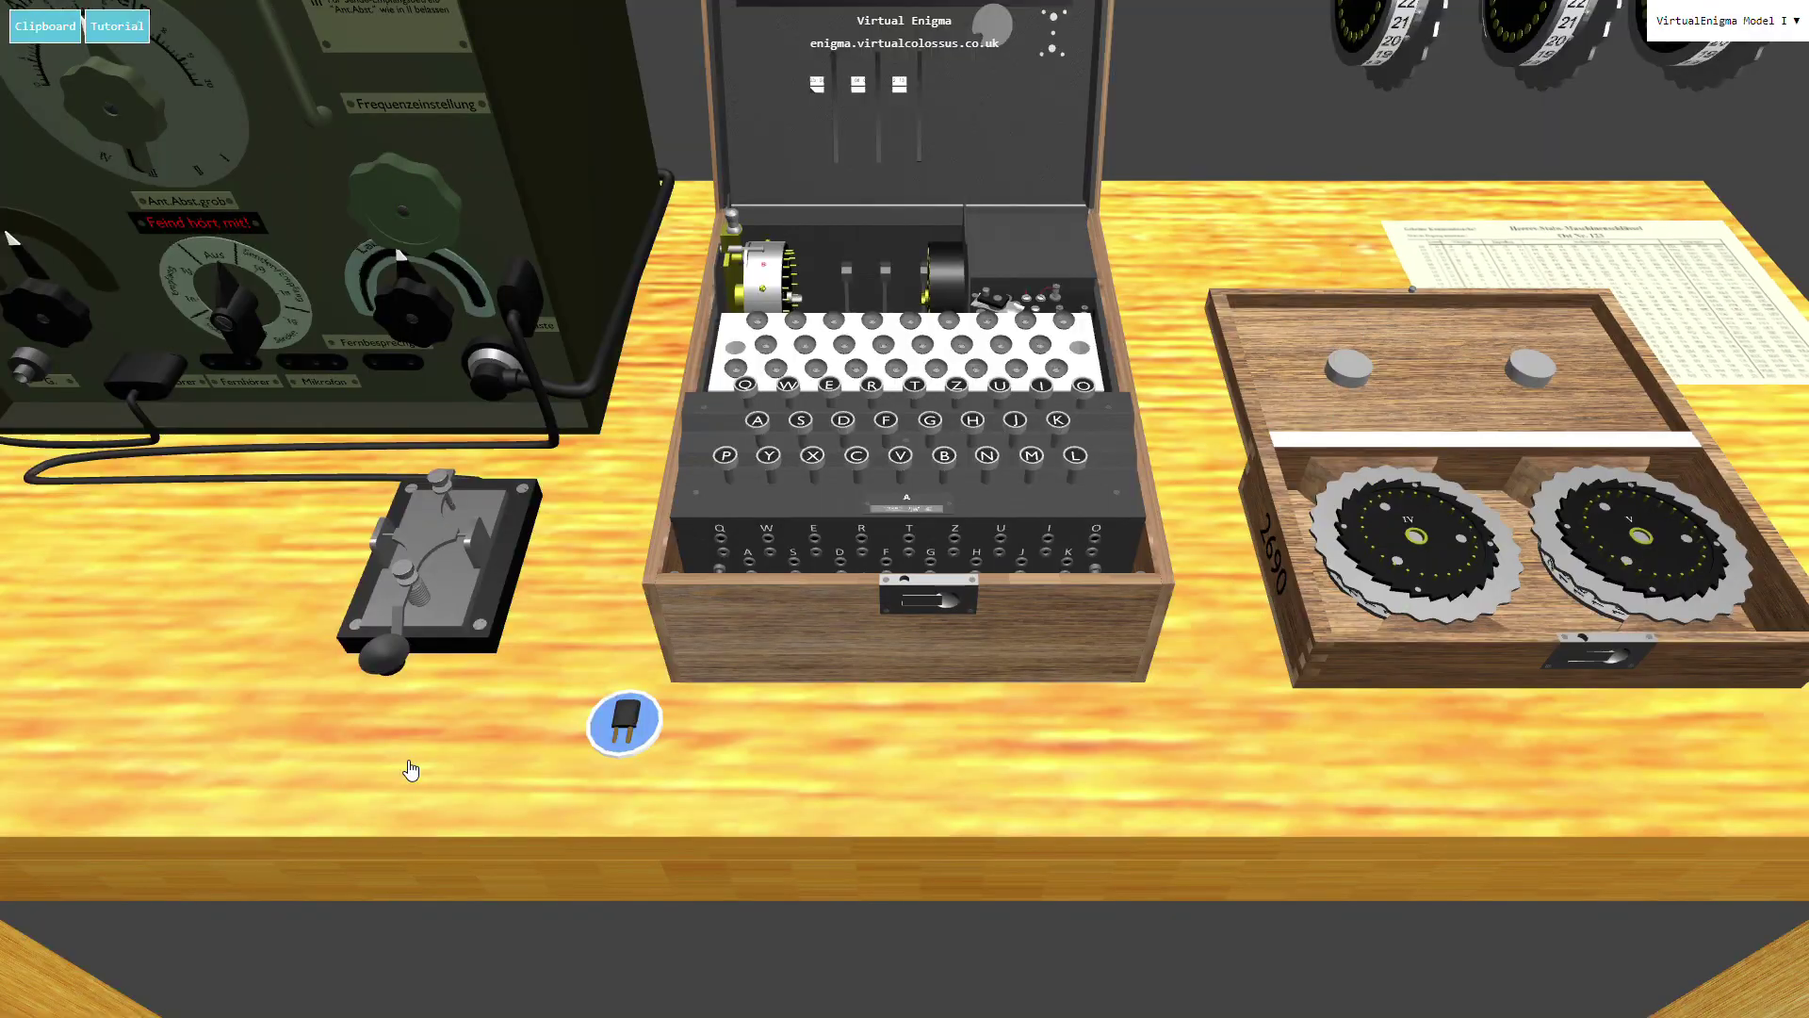
Arrange the rotors in the order III, V, II from the key sheet's day 19 row, swapping rotor I for V.
{"action": "left_click", "coordinate": [1020, 765]}
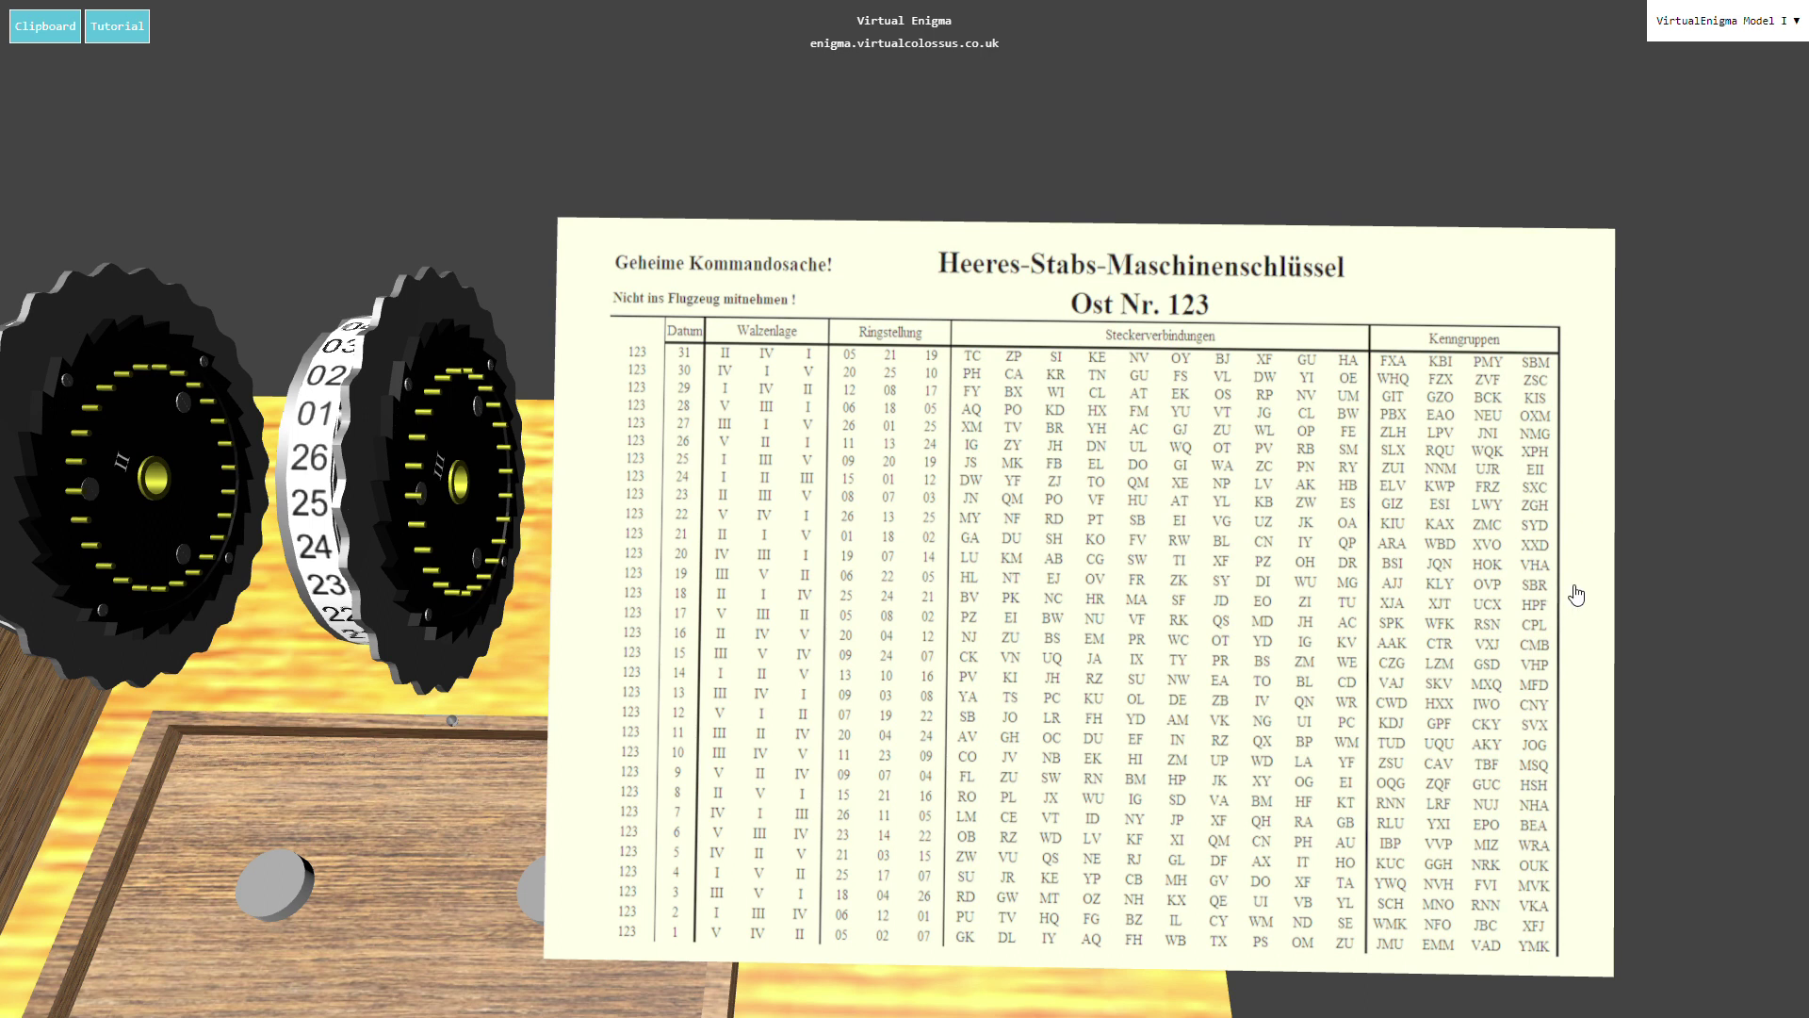
{"action": "left_click", "coordinate": [1577, 595]}
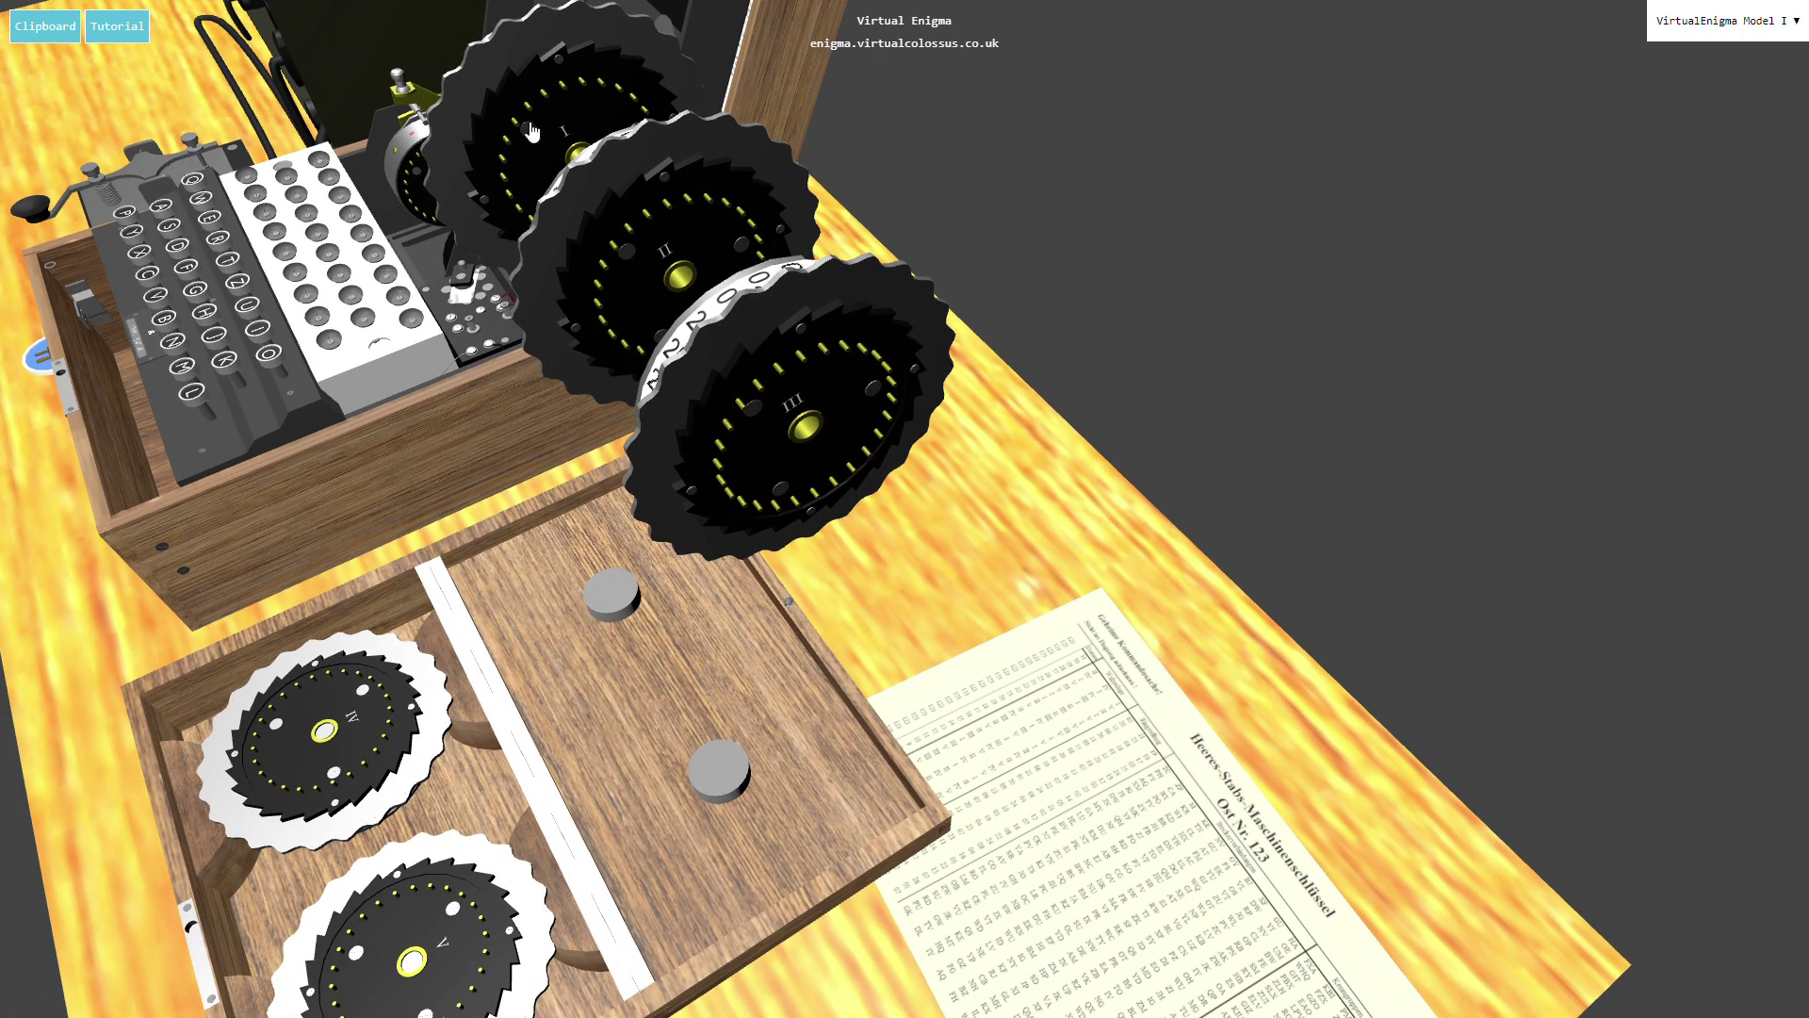
{"action": "left_click_drag", "start_coordinate": [528, 99], "coordinate": [637, 288]}
{"action": "left_click", "coordinate": [462, 928]}
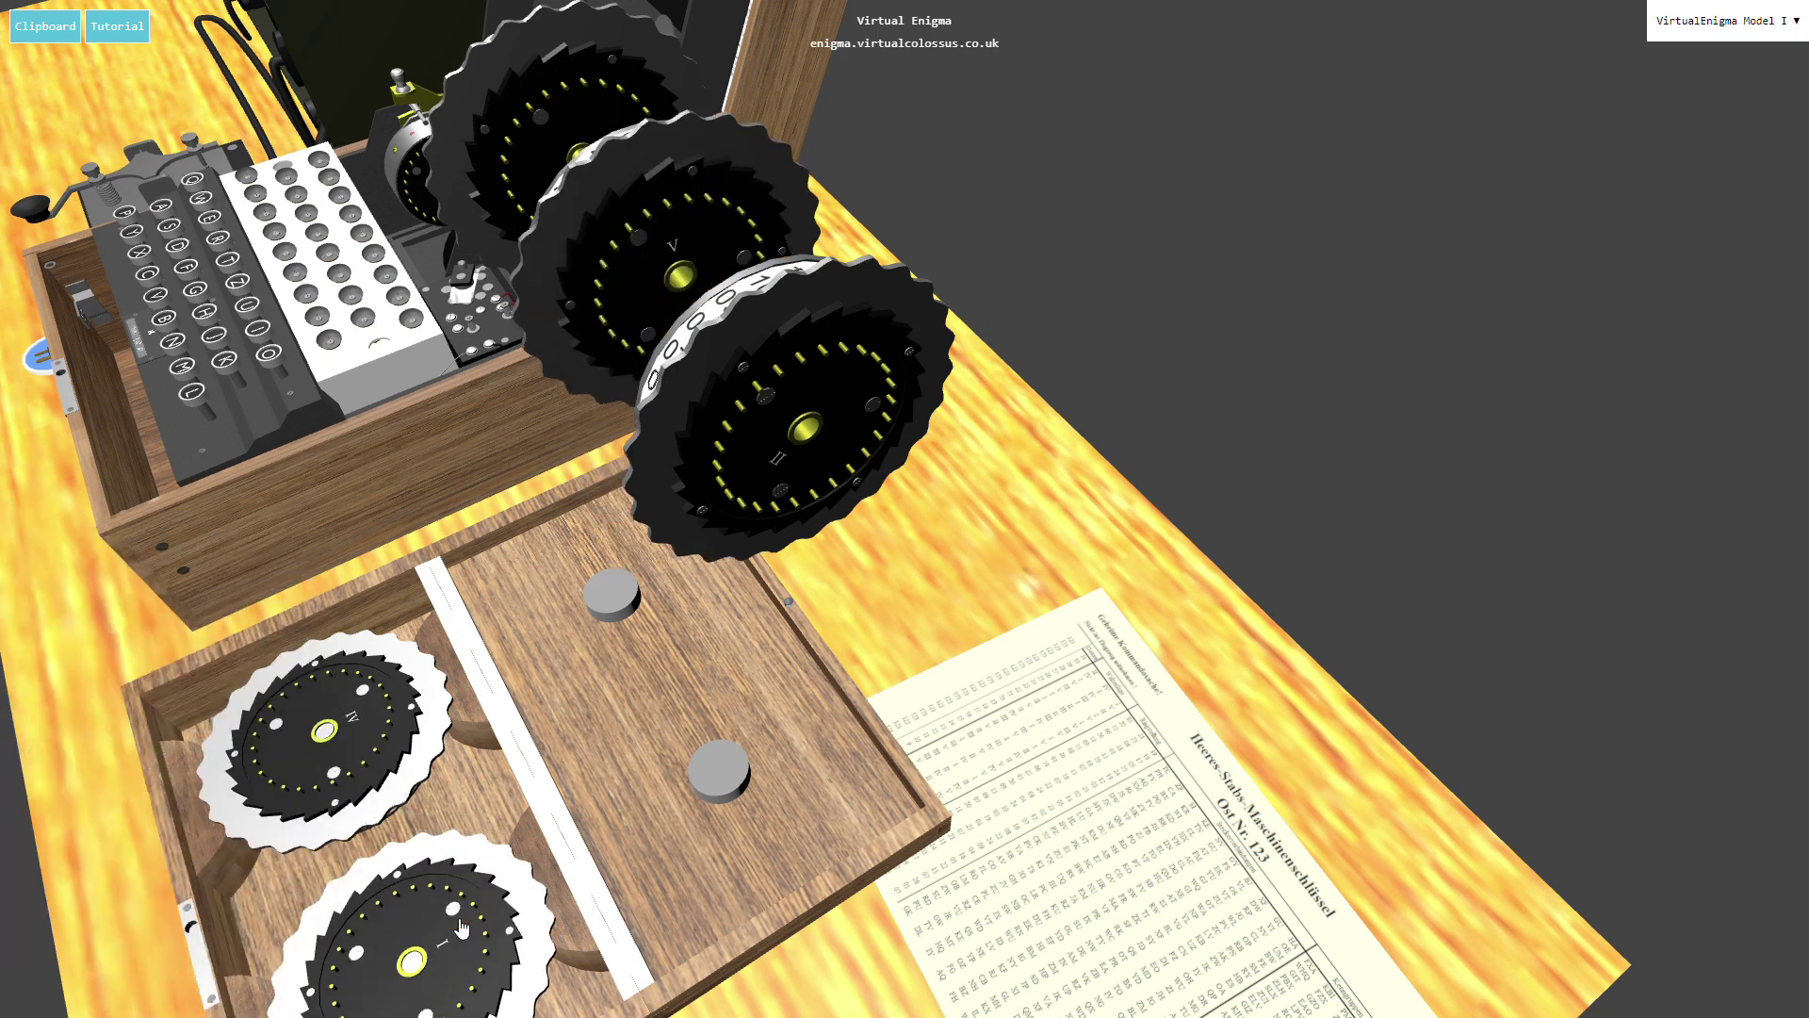
Check the day 19 ring settings on the key sheet and set rotor III's ring to 06.
{"action": "left_click", "coordinate": [744, 961]}
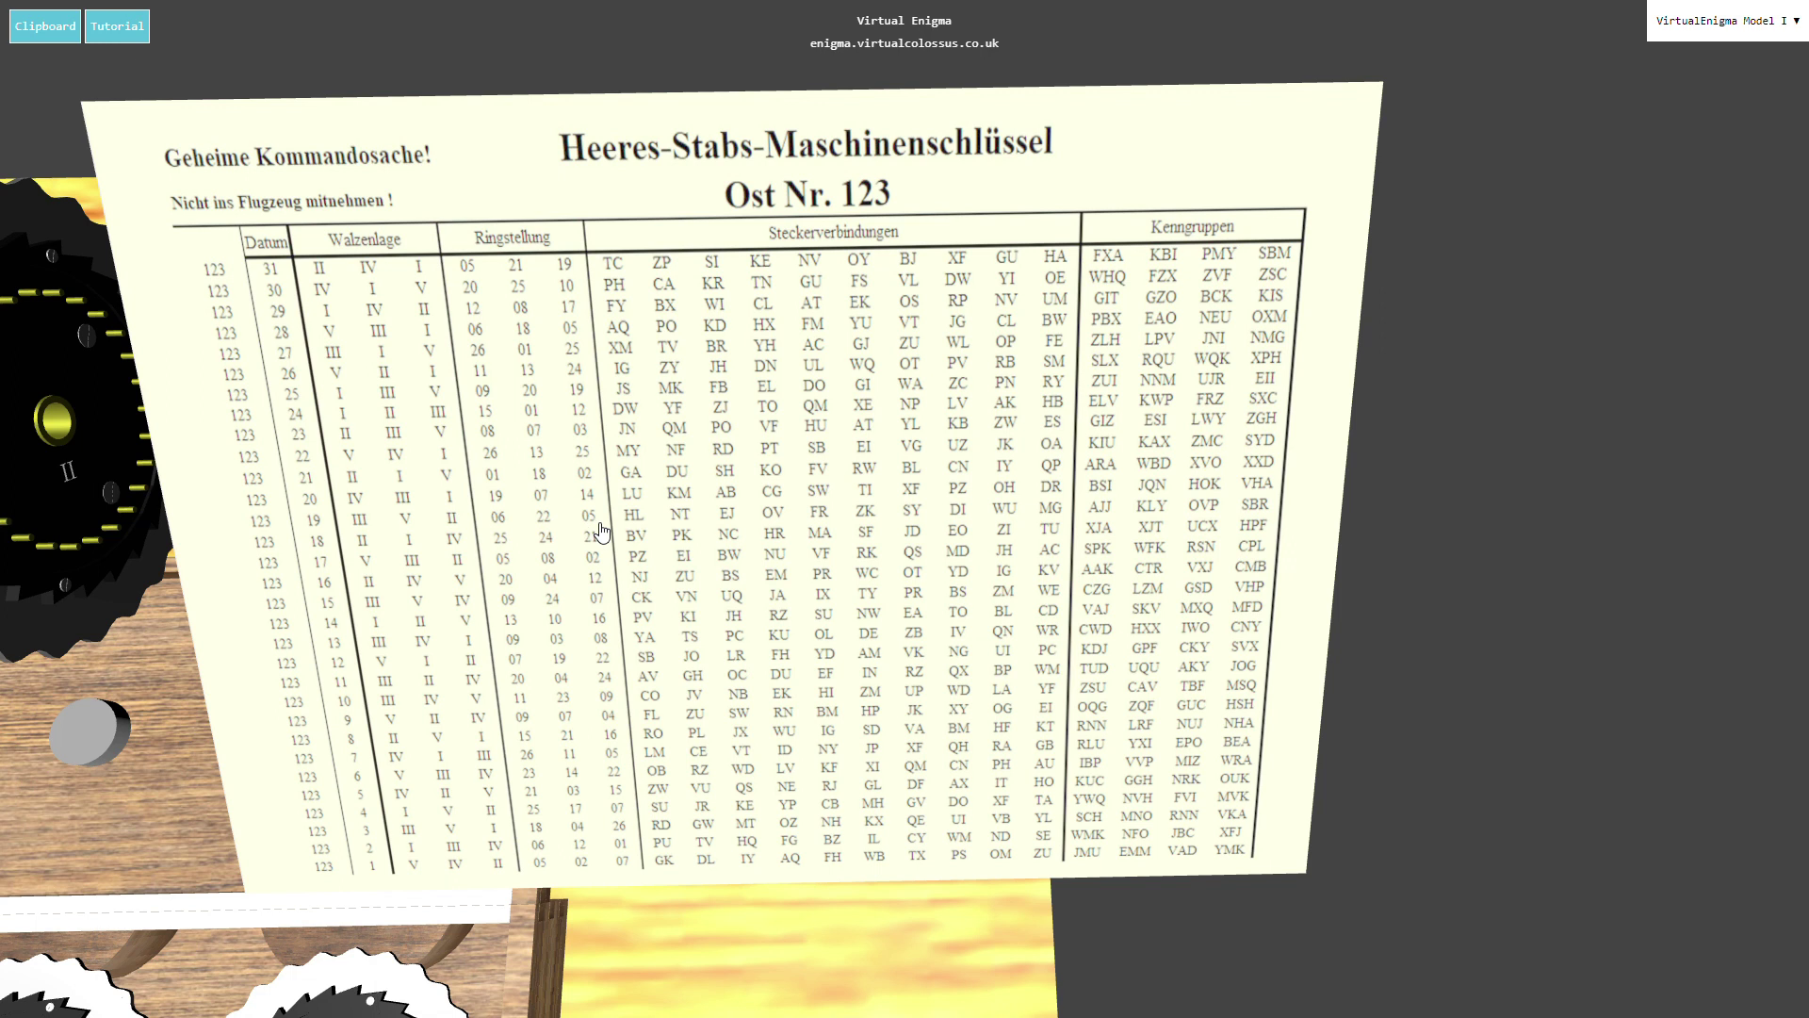
{"action": "left_click", "coordinate": [670, 532]}
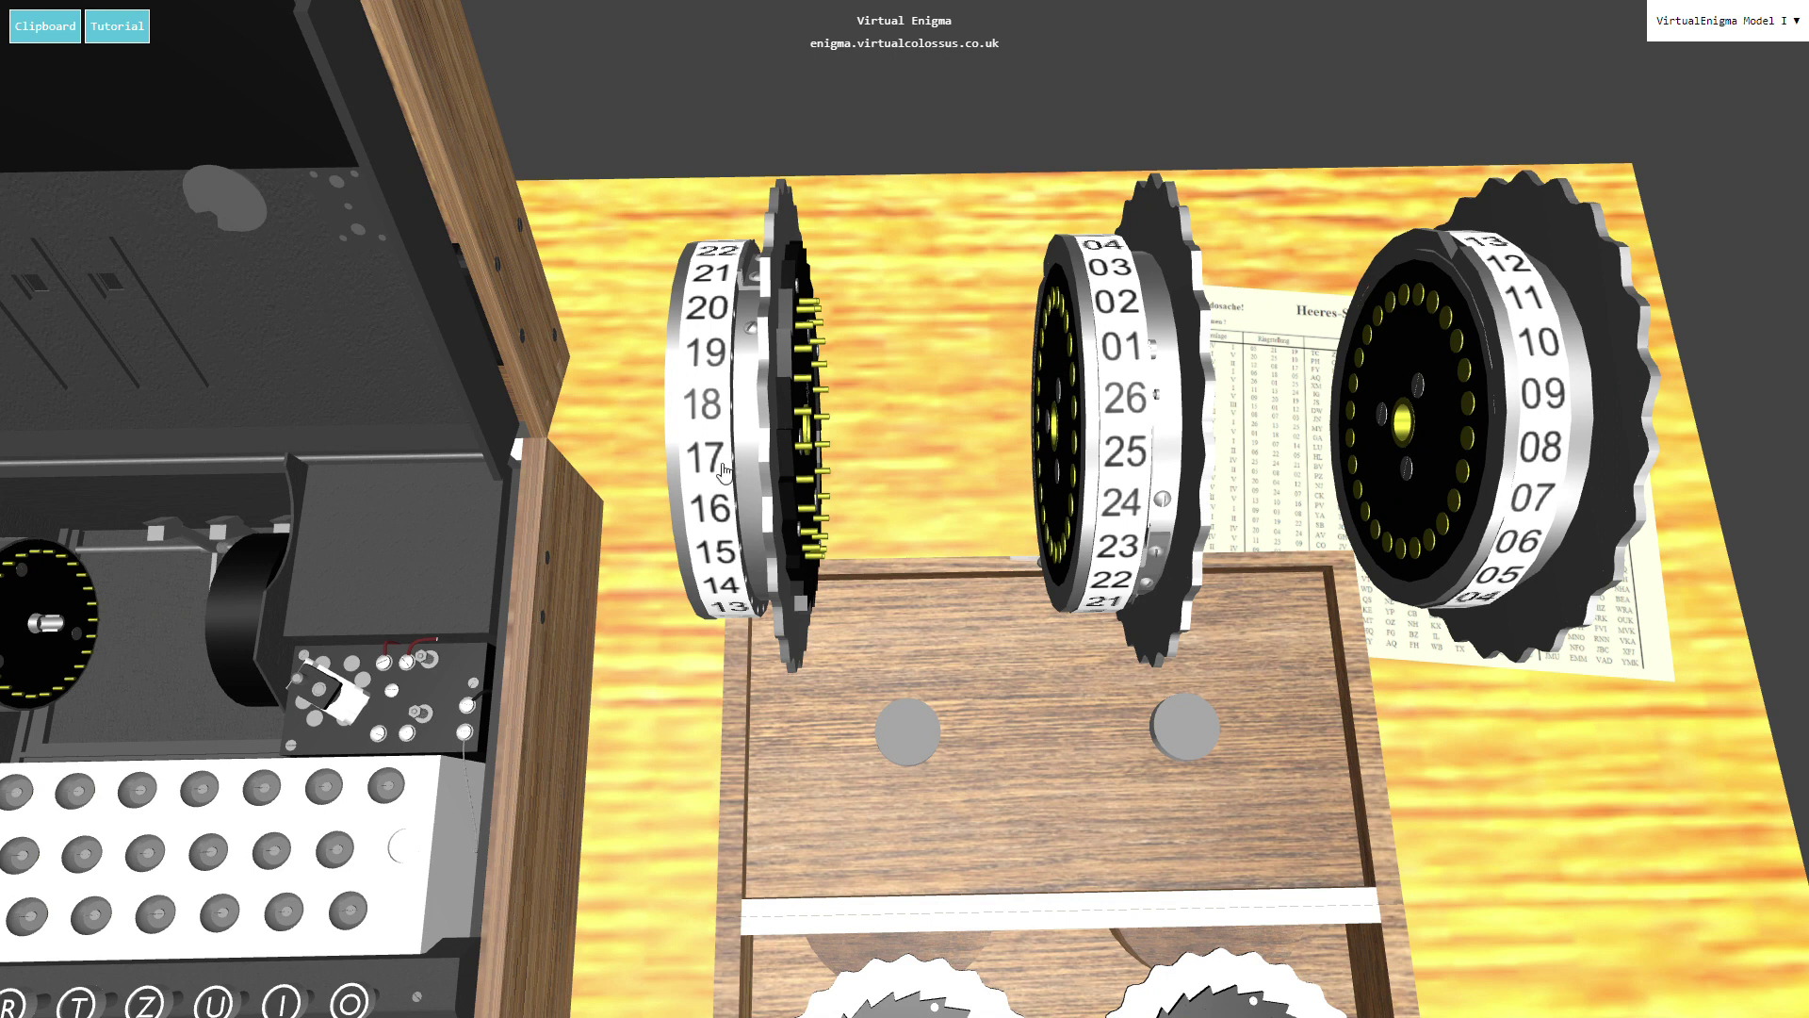
{"action": "scroll", "coordinate": [688, 349], "scroll_direction": "down", "scroll_amount": 8}
{"action": "scroll", "coordinate": [688, 349], "scroll_direction": "down", "scroll_amount": 8}
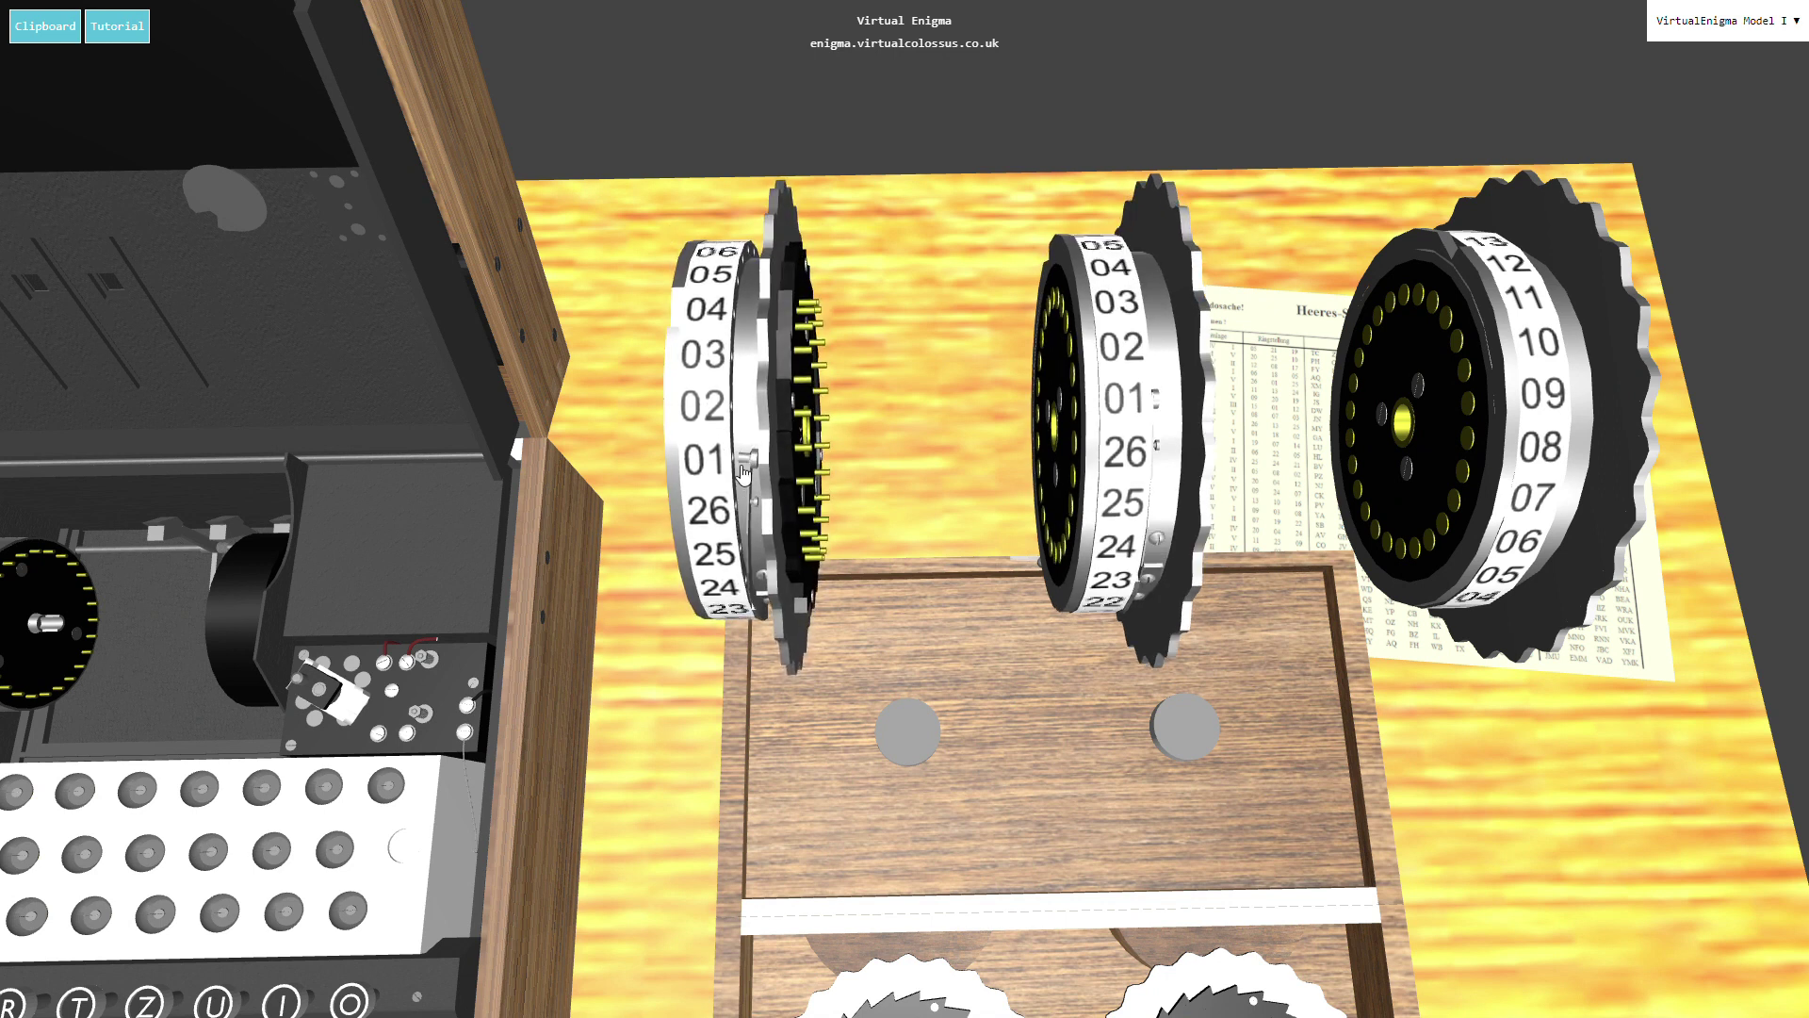
{"action": "scroll", "coordinate": [697, 346], "scroll_direction": "up", "scroll_amount": 5}
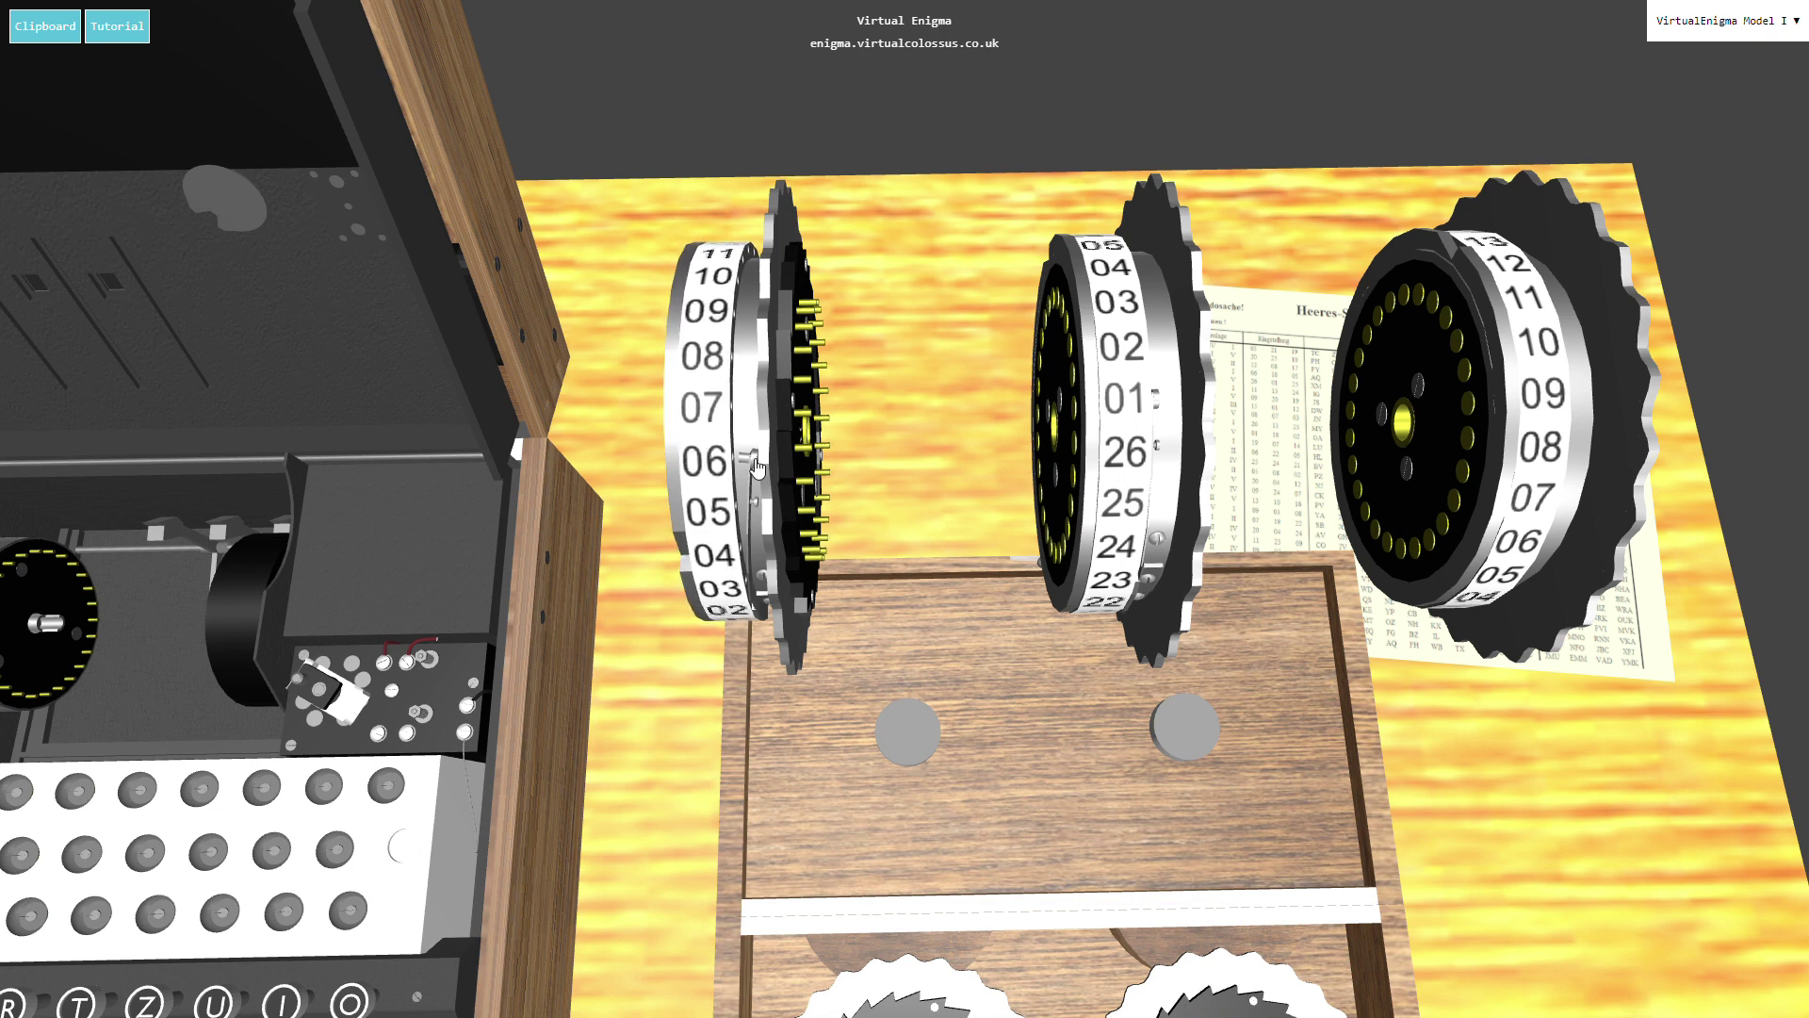
Set the ring of the middle rotor, V, to 22 and lock it in place.
{"action": "left_click", "coordinate": [1167, 405]}
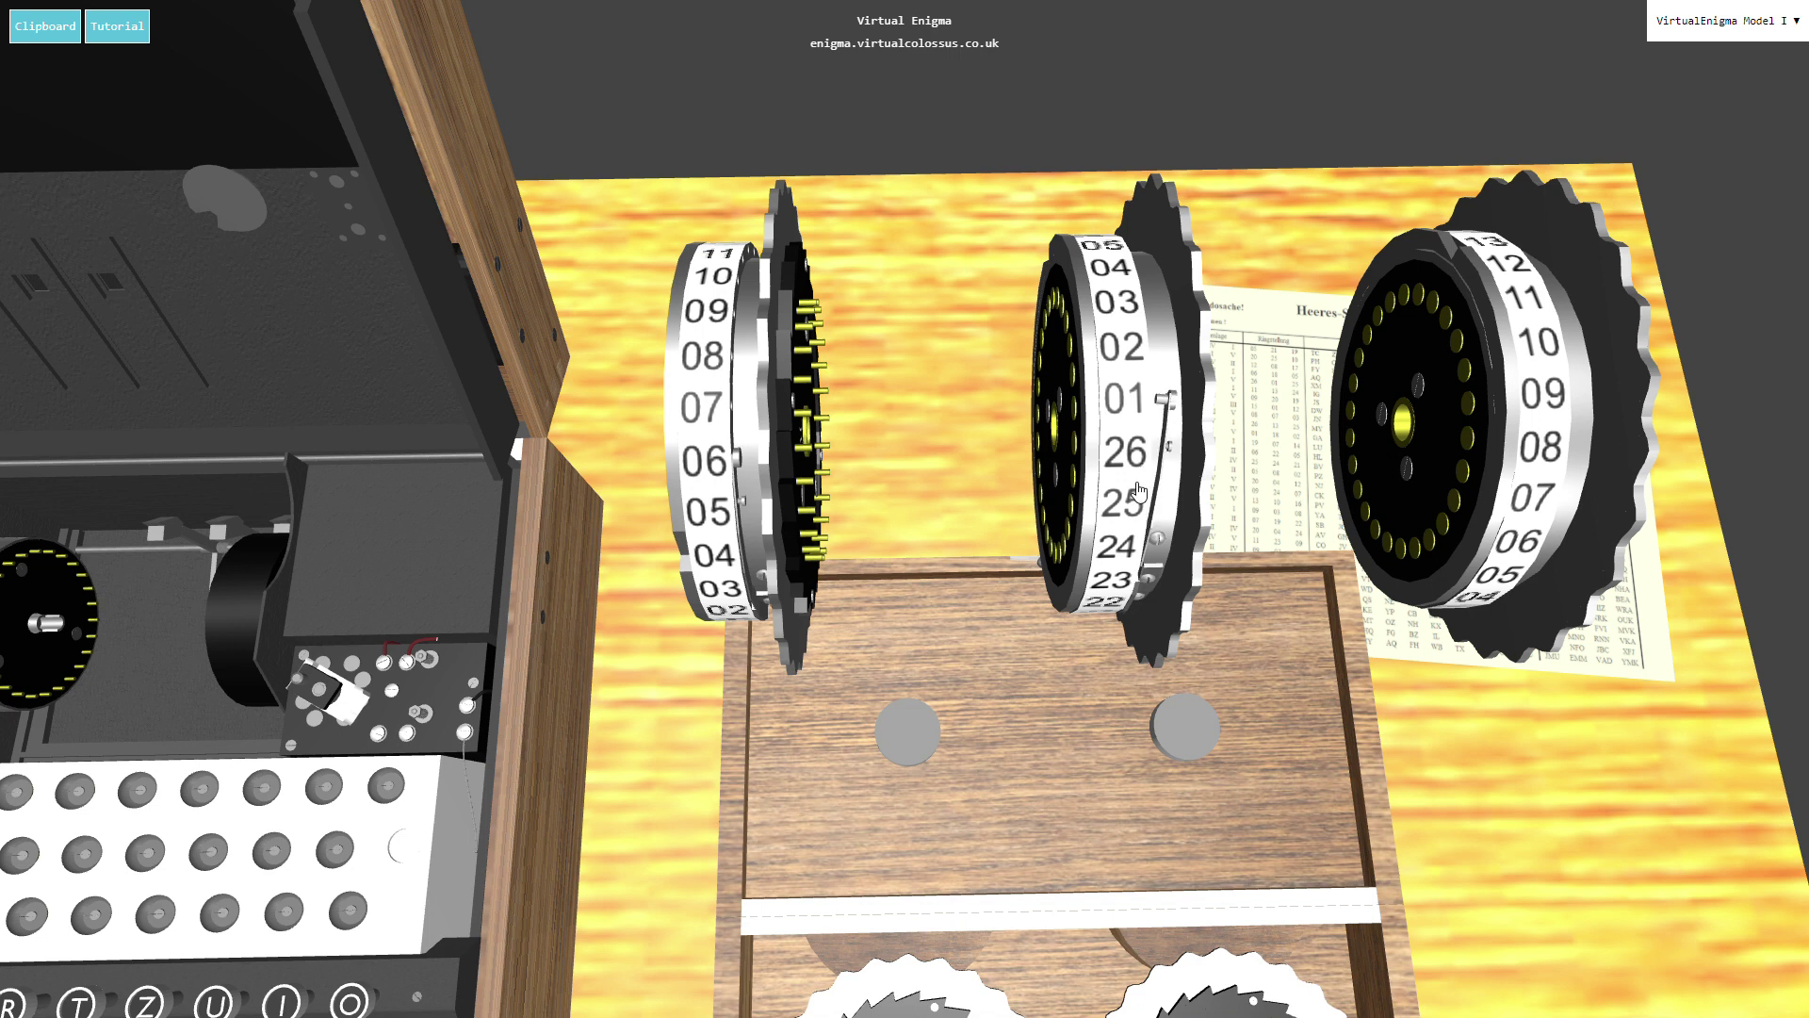
{"action": "scroll", "coordinate": [1124, 377], "scroll_direction": "down", "scroll_amount": 2}
{"action": "scroll", "coordinate": [1124, 377], "scroll_direction": "down", "scroll_amount": 3}
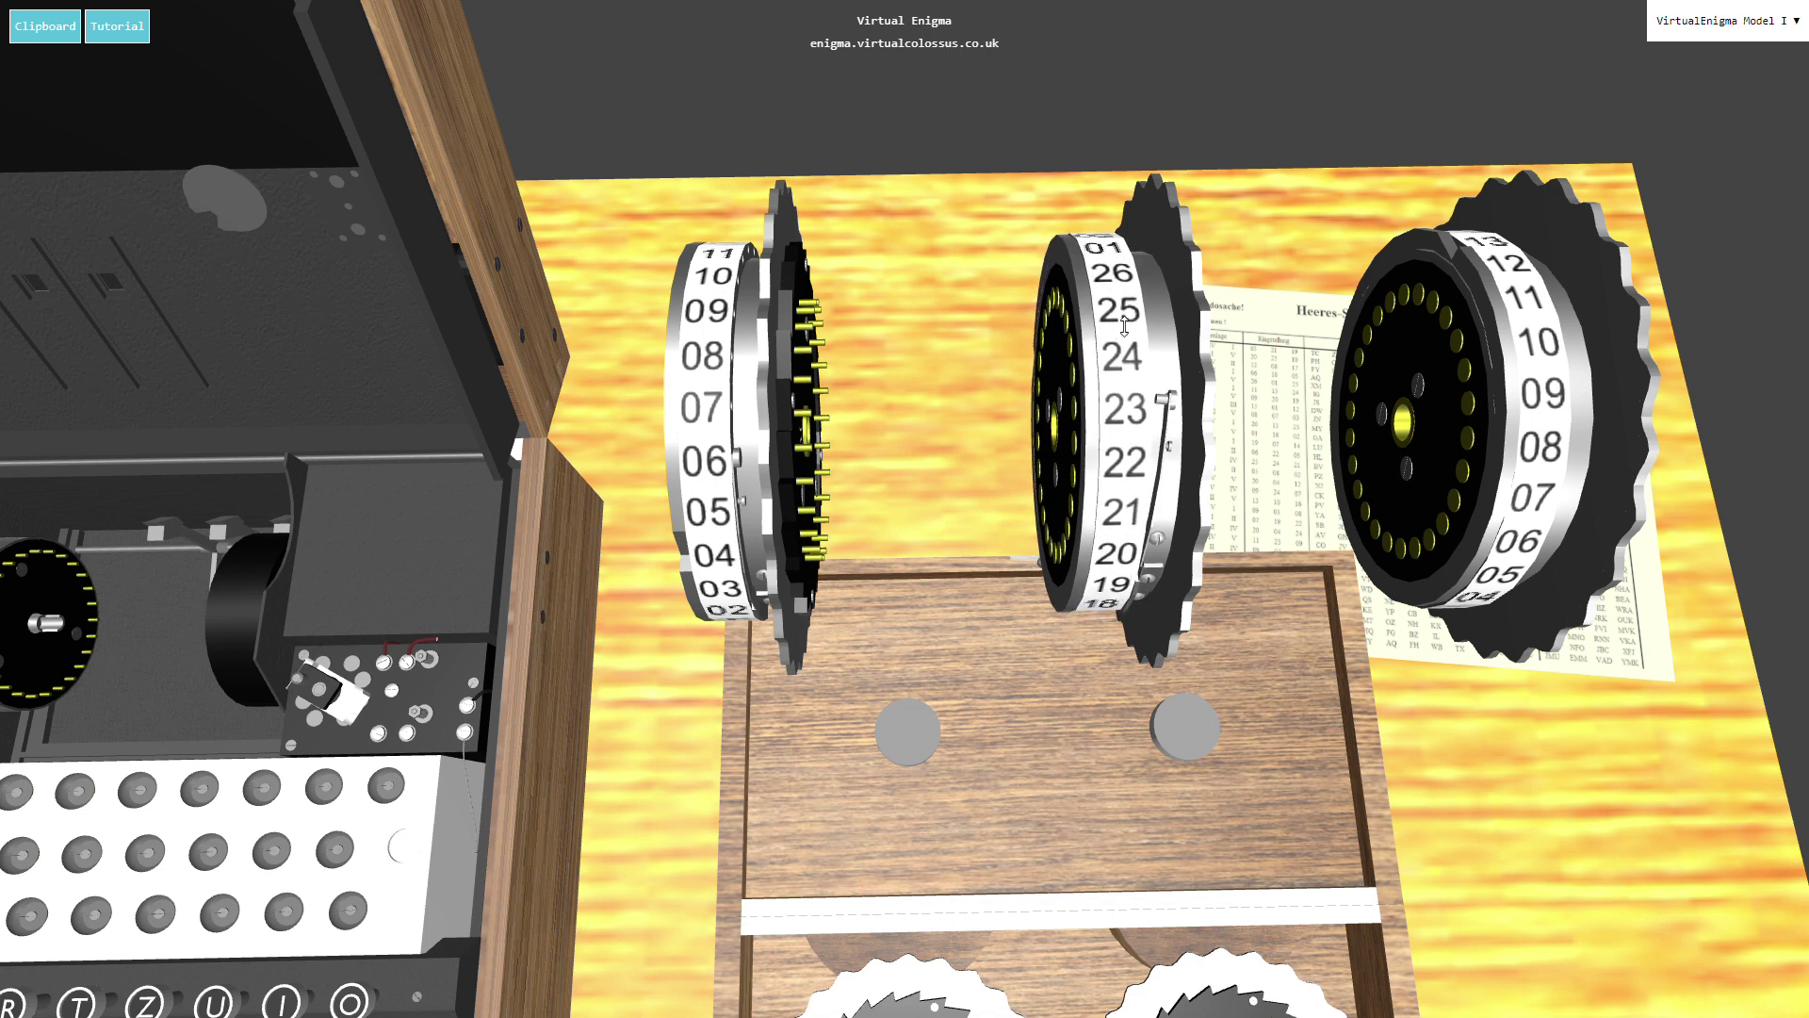
{"action": "left_click", "coordinate": [1174, 401]}
{"action": "left_click", "coordinate": [739, 459]}
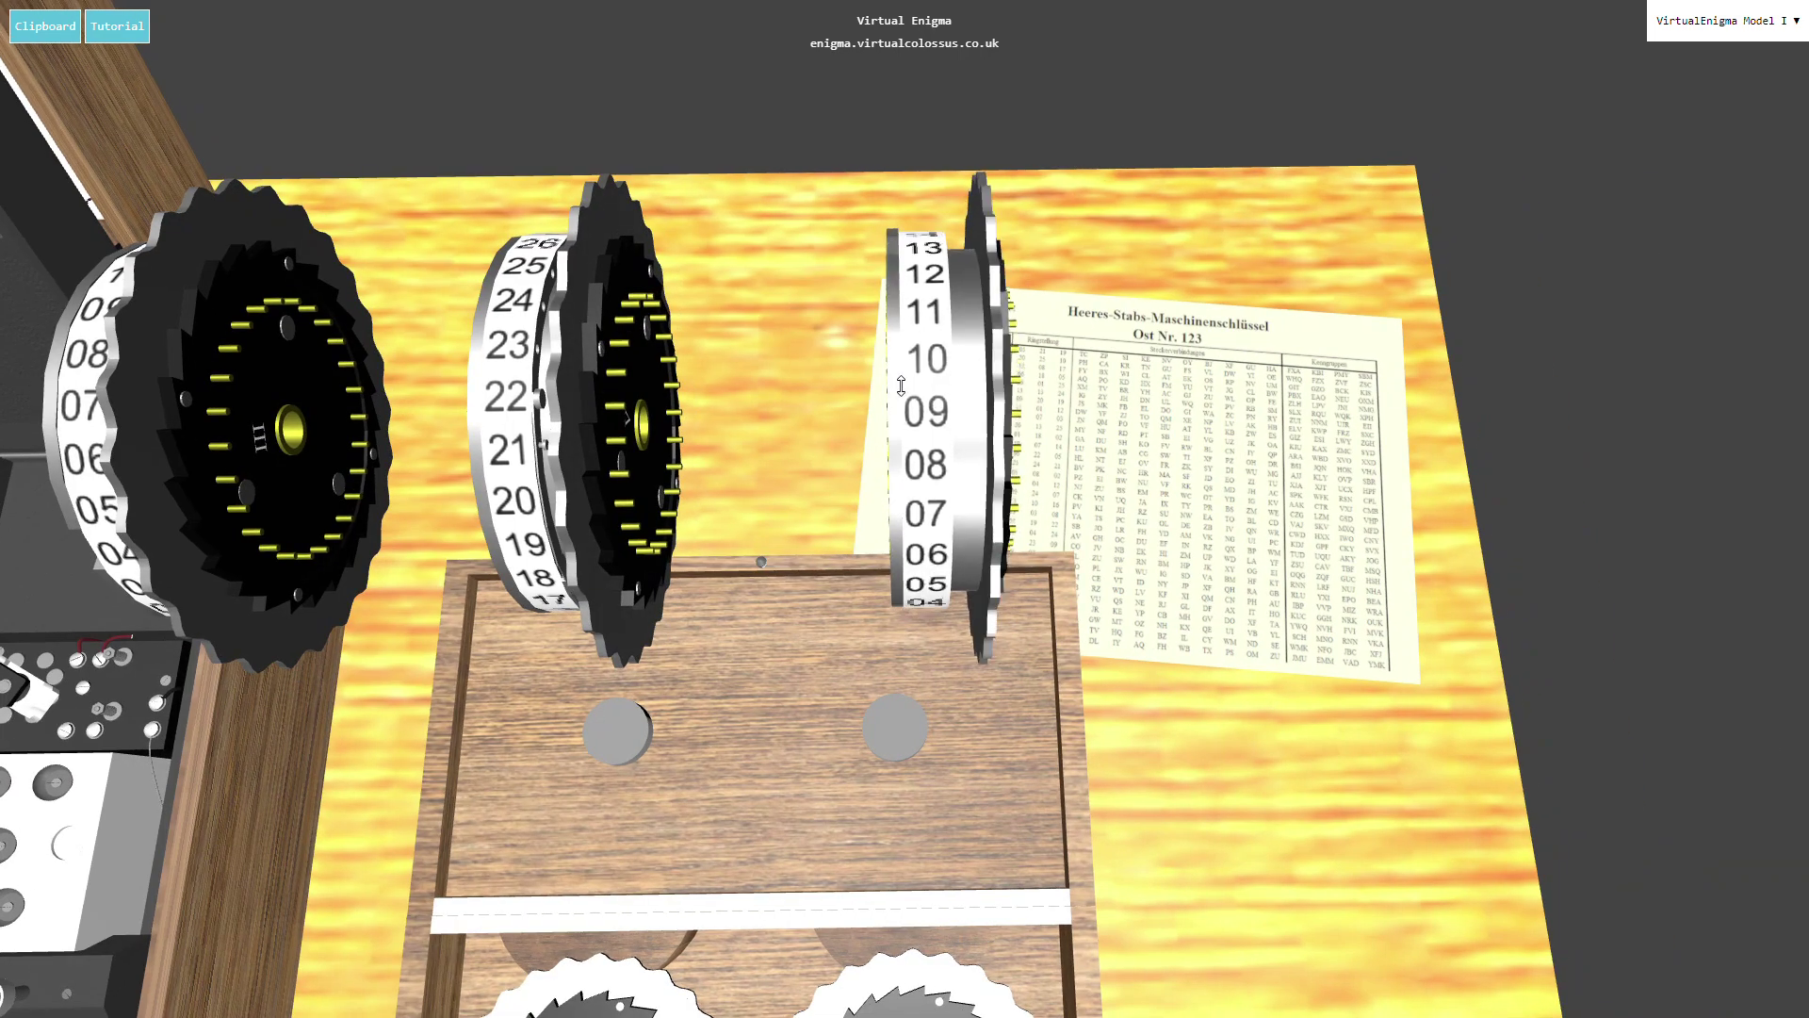
Set the ring of rotor II to 05 and lock it in place.
{"action": "scroll", "coordinate": [925, 418], "scroll_direction": "down", "scroll_amount": 7}
{"action": "scroll", "coordinate": [925, 418], "scroll_direction": "up", "scroll_amount": 5}
{"action": "left_click", "coordinate": [992, 484]}
Lock the configured rotors back into the machine and close the inner metal cover.
{"action": "left_click", "coordinate": [1304, 823]}
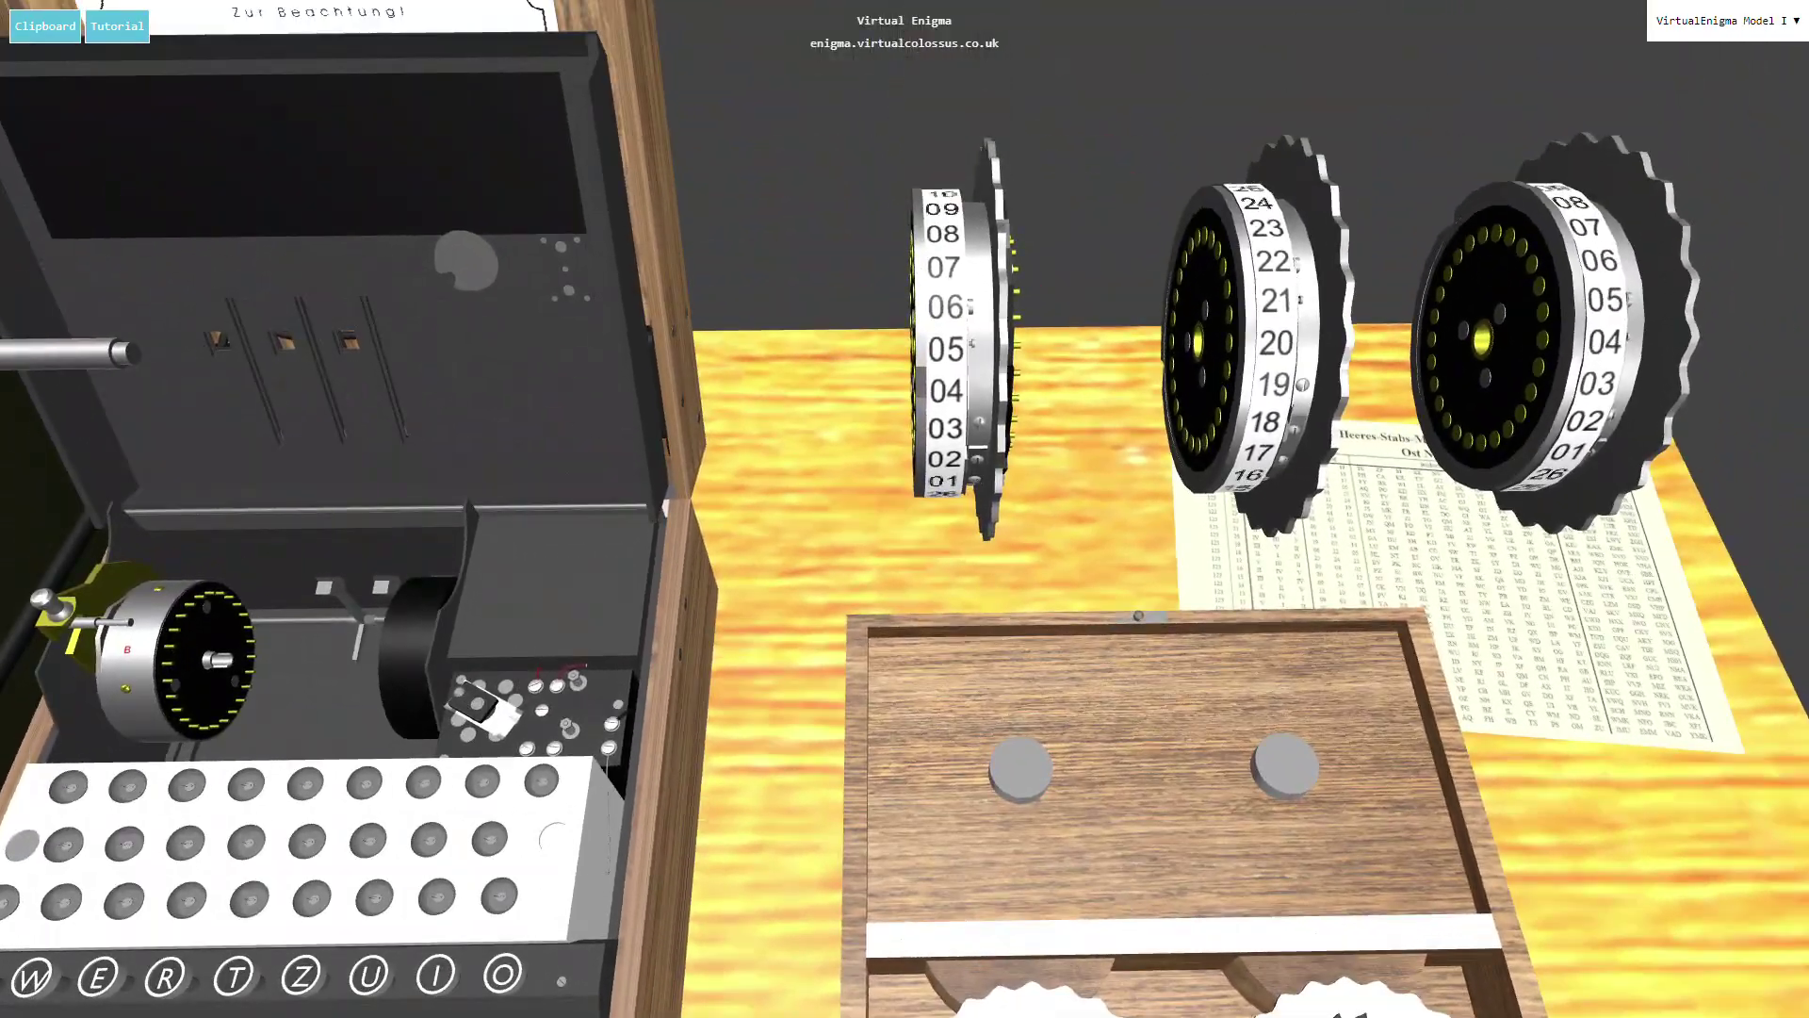
{"action": "left_click", "coordinate": [69, 629]}
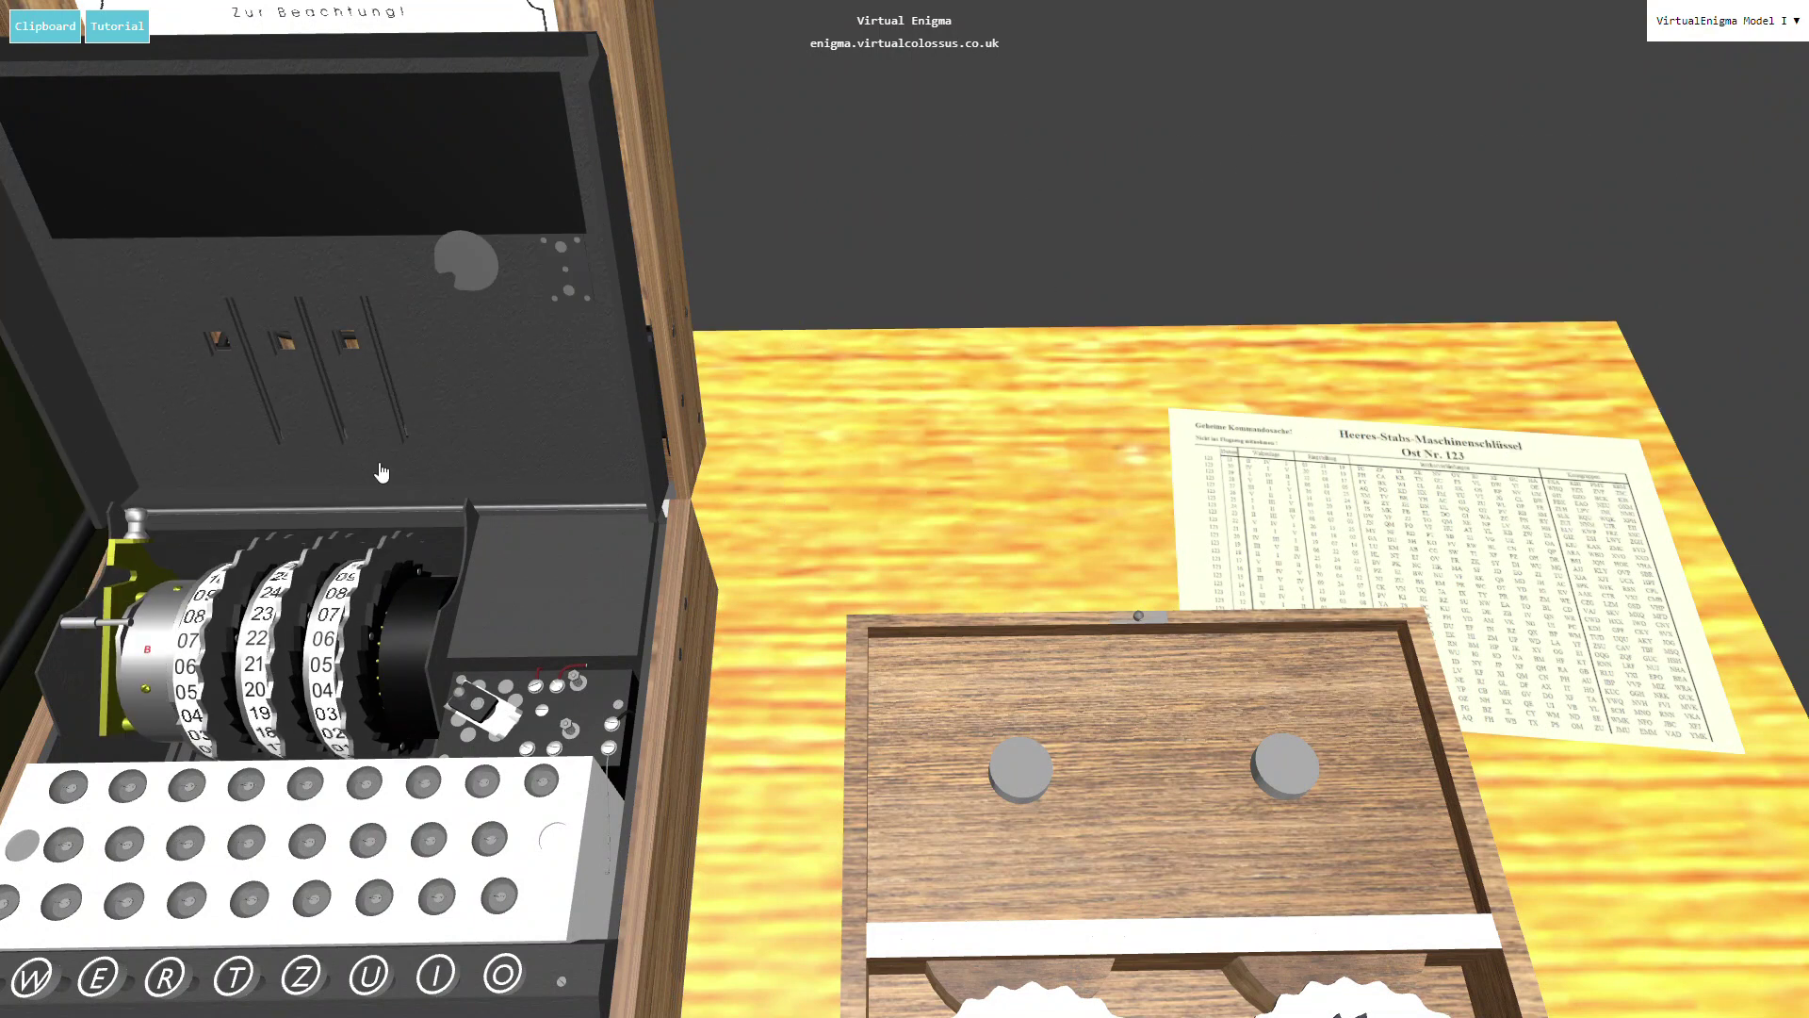
{"action": "left_click", "coordinate": [523, 432]}
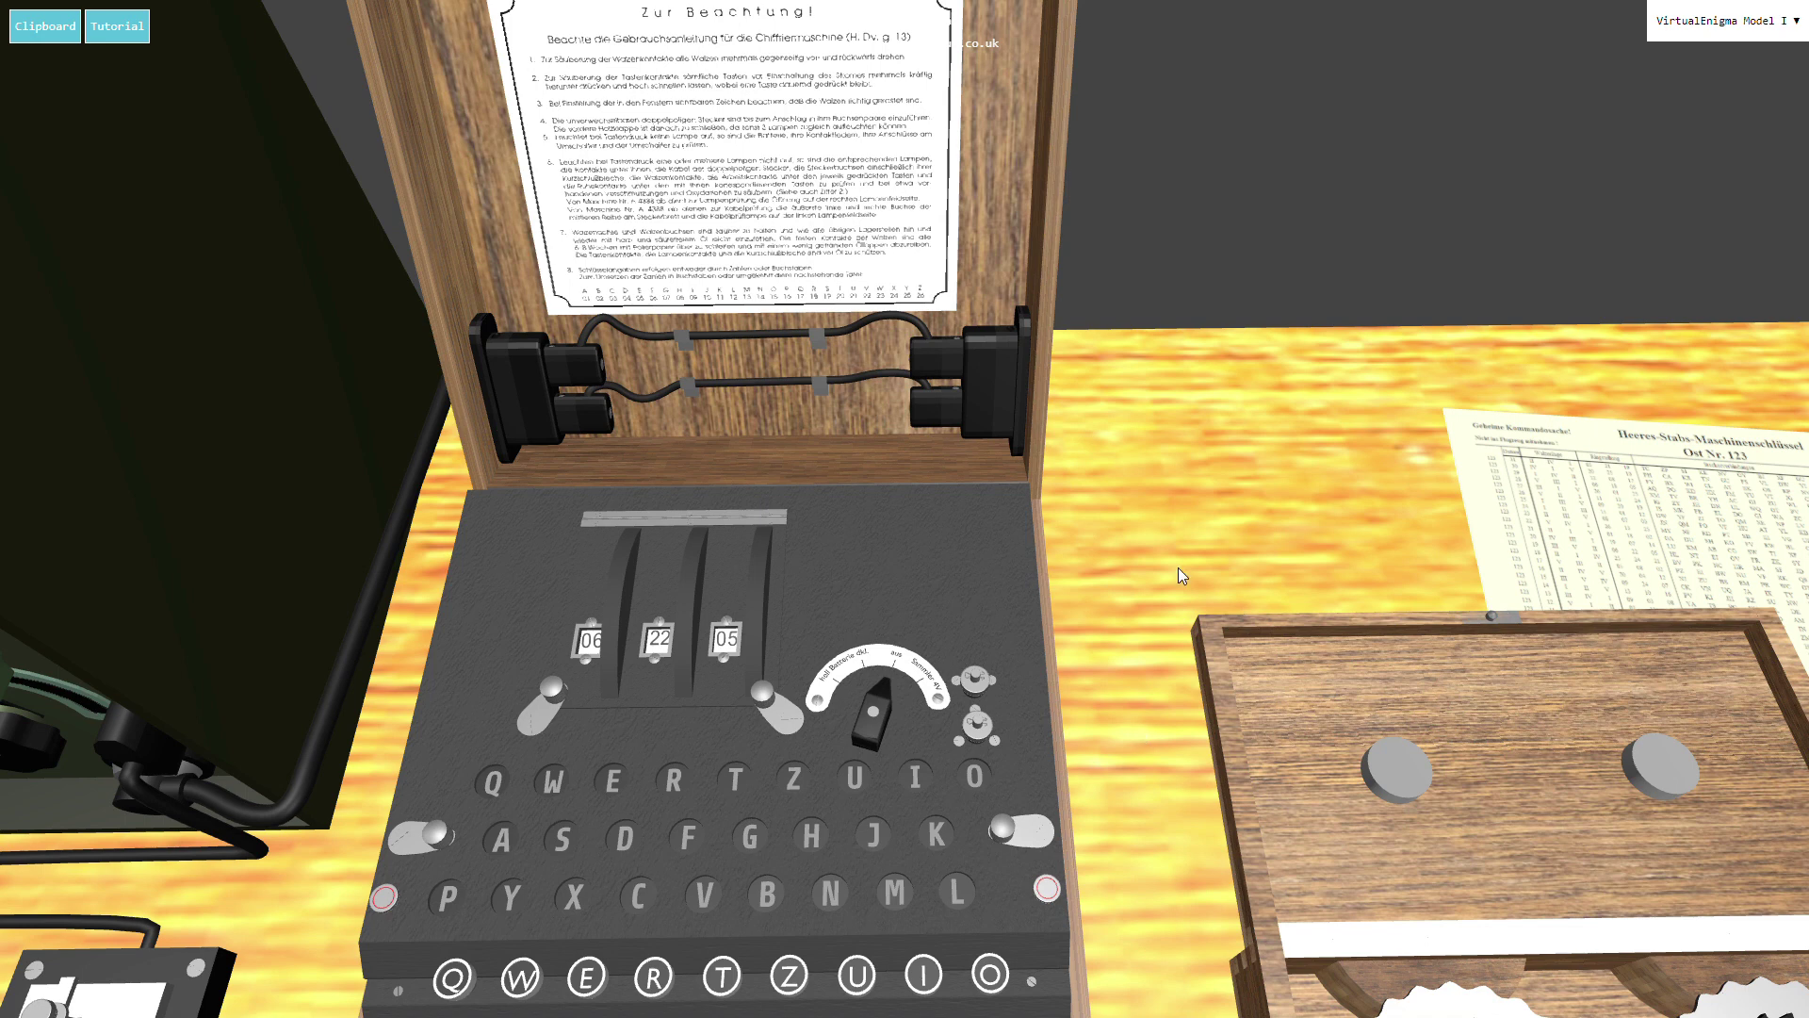
Using the key sheet's day 19 row, connect the plugboard pairs HL, NT, EJ, OV and FR.
{"action": "left_click", "coordinate": [1435, 529]}
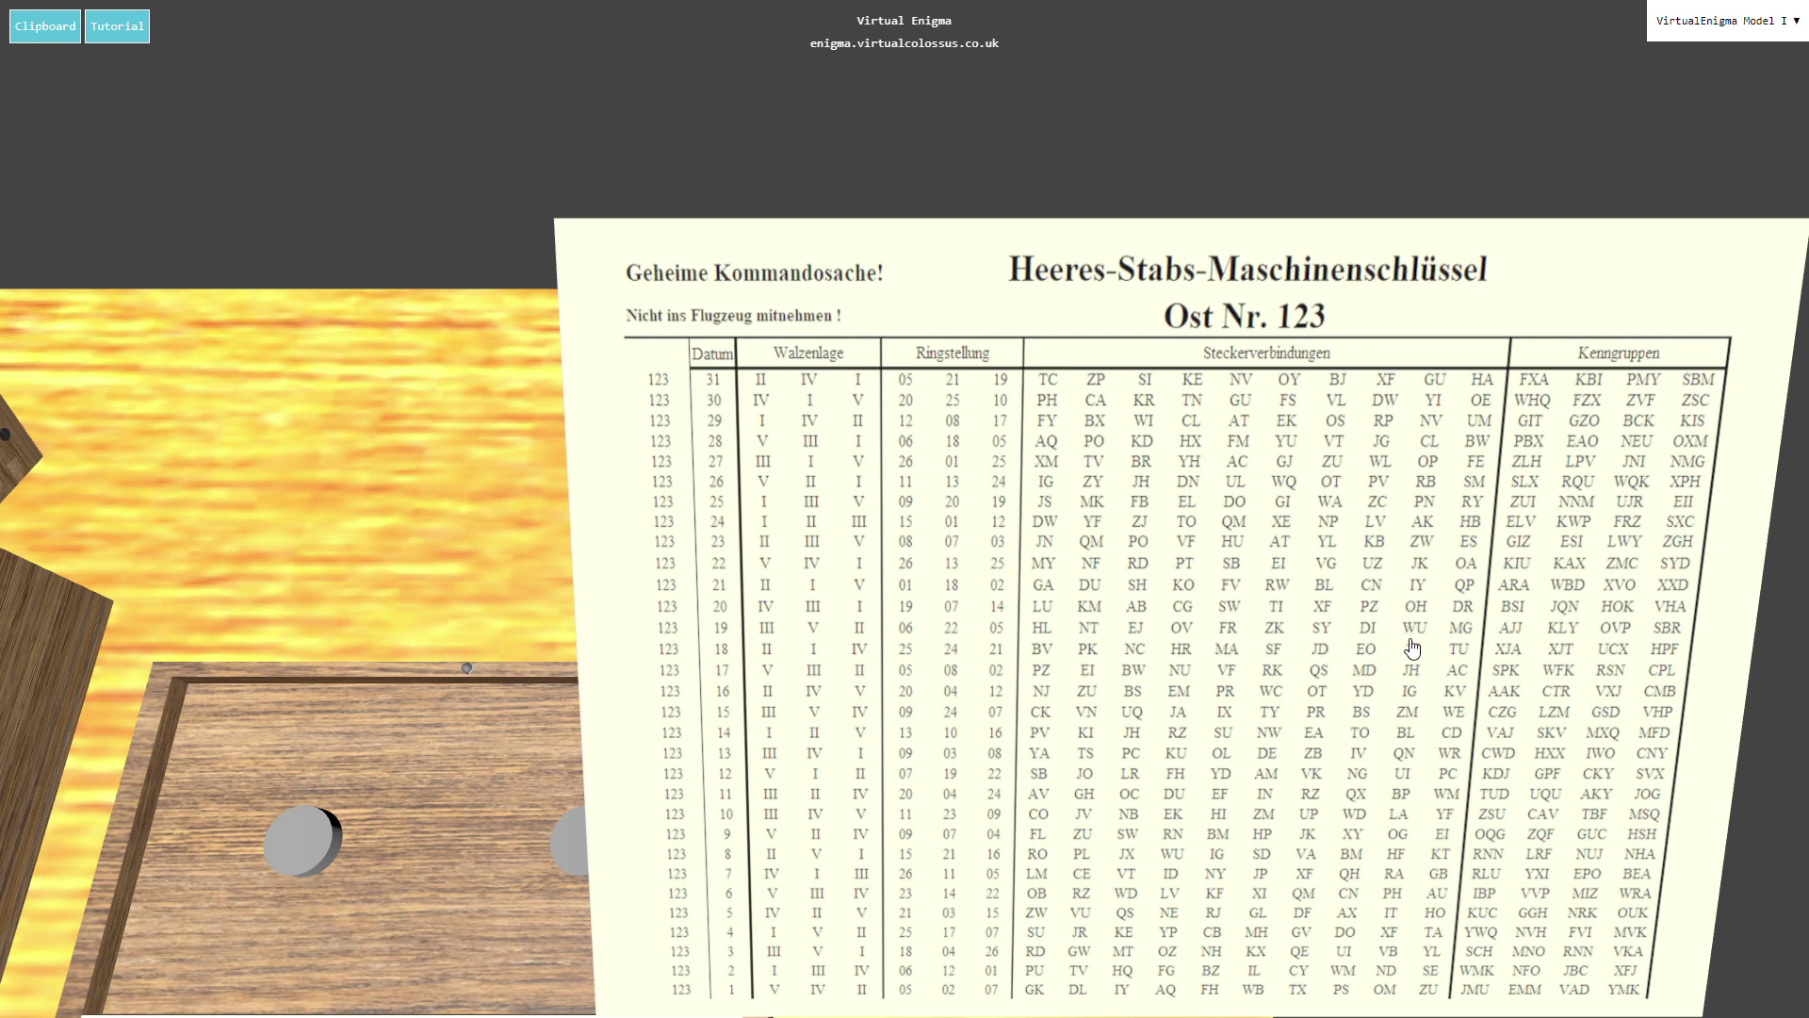
{"action": "left_click", "coordinate": [1477, 646]}
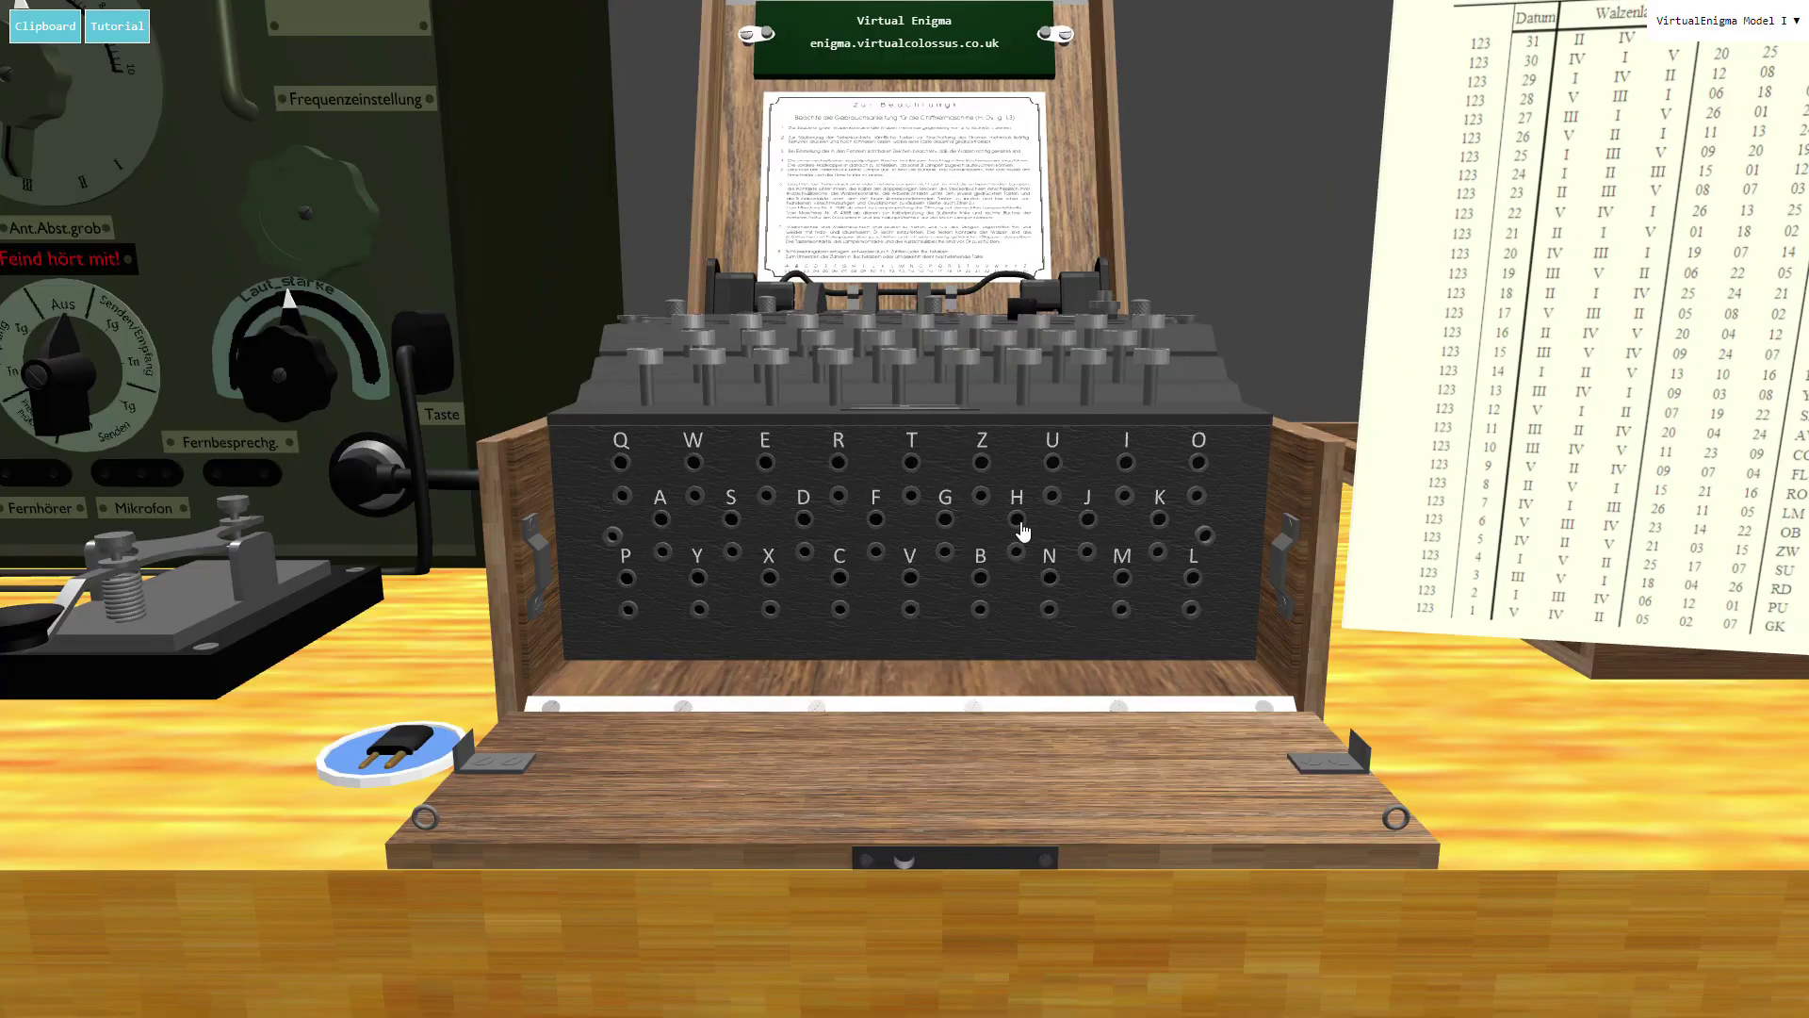
{"action": "left_click_drag", "start_coordinate": [1024, 533], "coordinate": [1206, 611]}
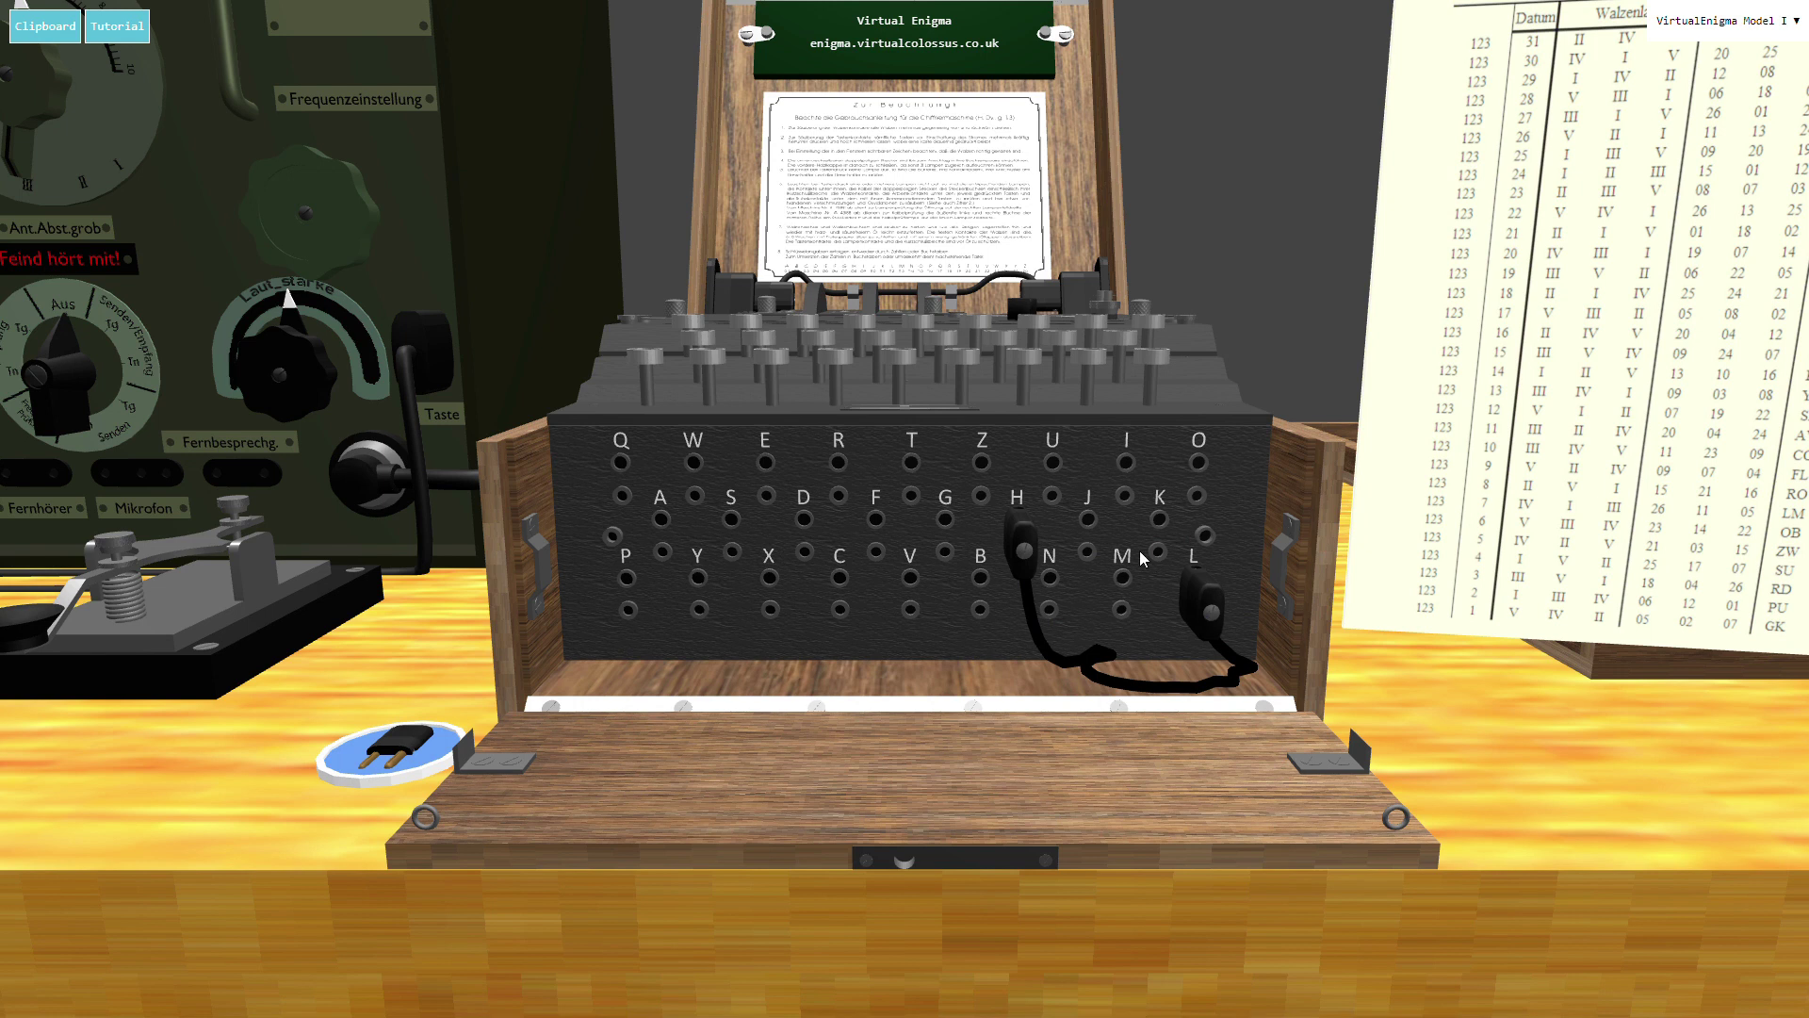
{"action": "left_click_drag", "start_coordinate": [1143, 556], "coordinate": [913, 466]}
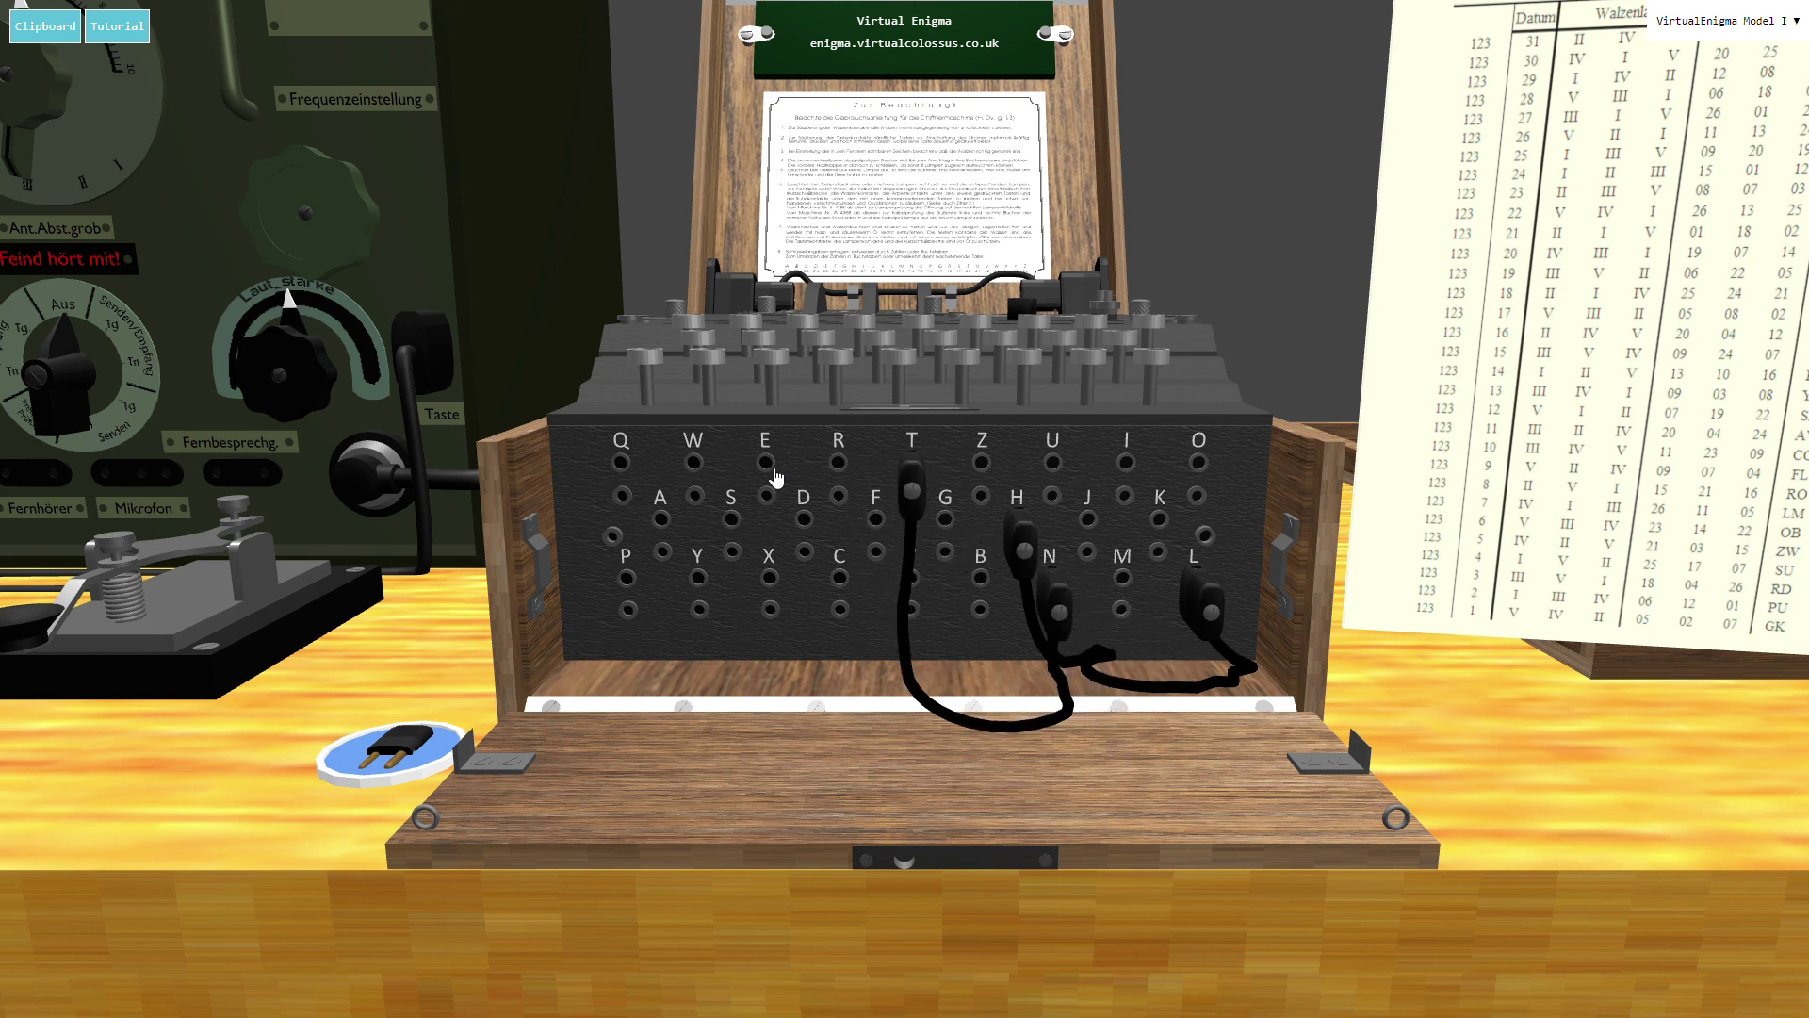
{"action": "left_click_drag", "start_coordinate": [767, 468], "coordinate": [1098, 529]}
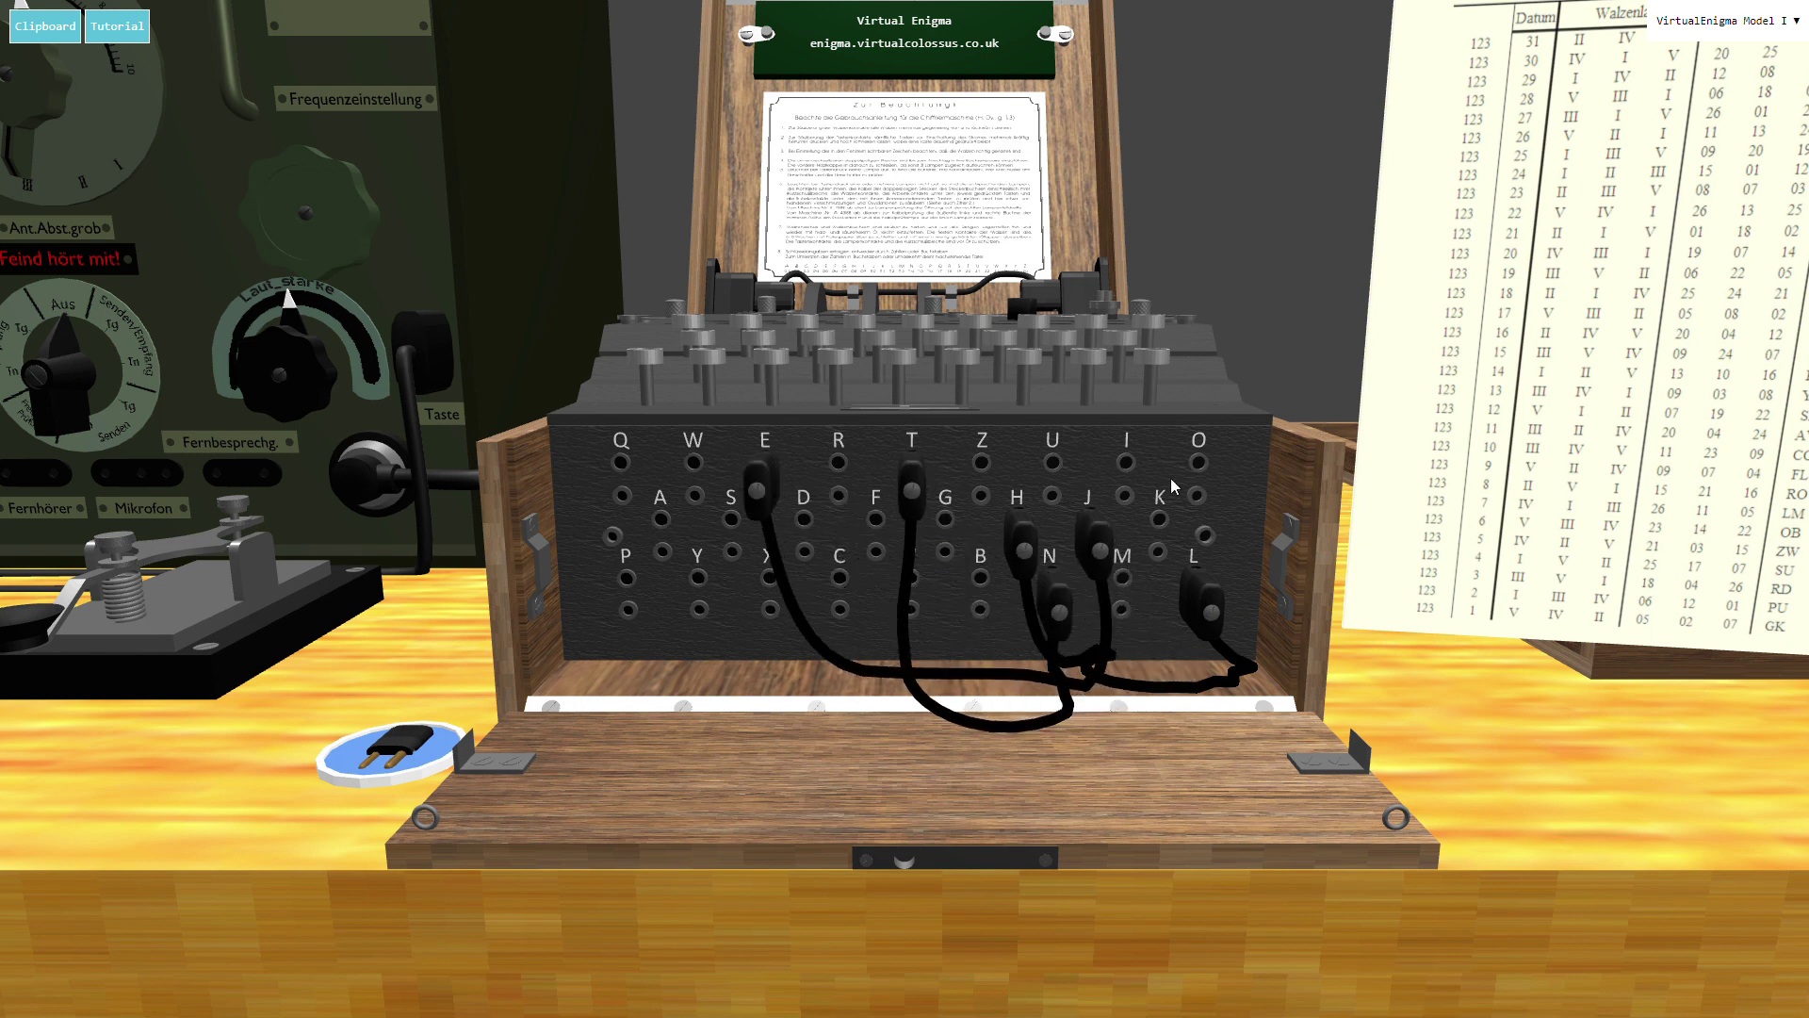
{"action": "left_click_drag", "start_coordinate": [921, 618], "coordinate": [848, 476]}
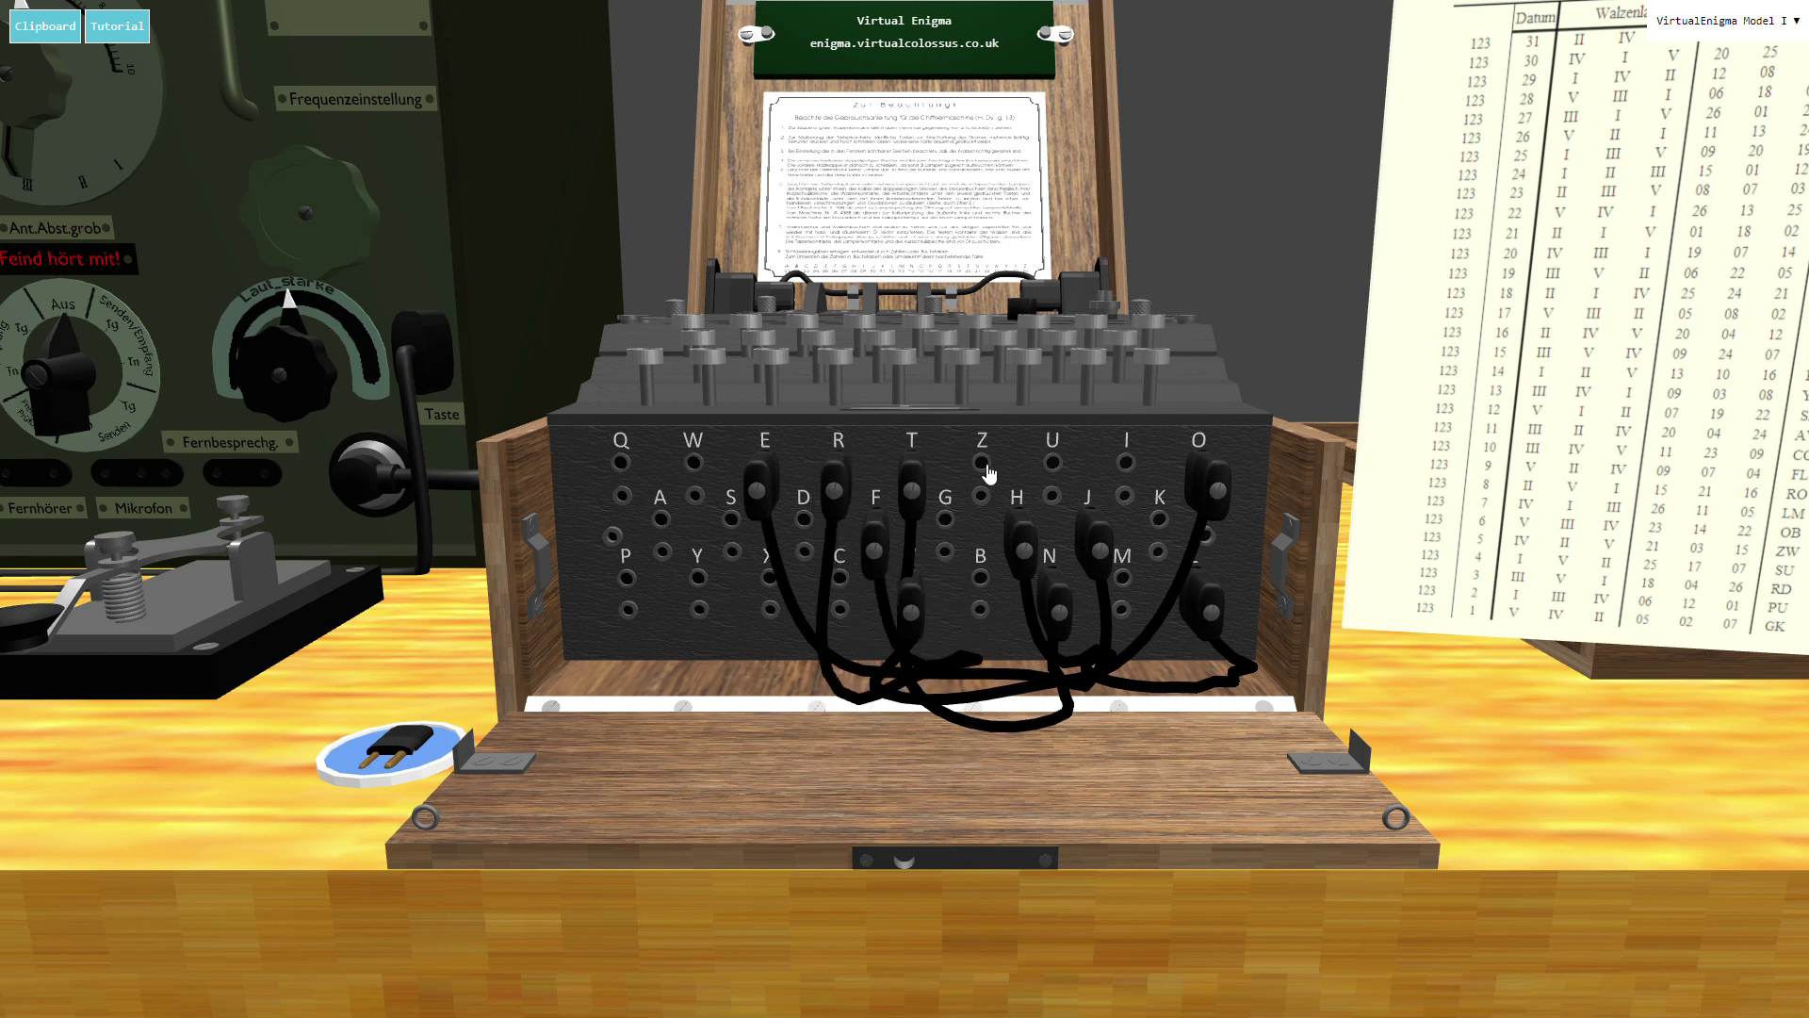
Connect the remaining plugboard pairs ZK, SY, DI, WU and MG, and close the front flap.
{"action": "left_click_drag", "start_coordinate": [980, 472], "coordinate": [1171, 537]}
{"action": "left_click_drag", "start_coordinate": [731, 520], "coordinate": [695, 580]}
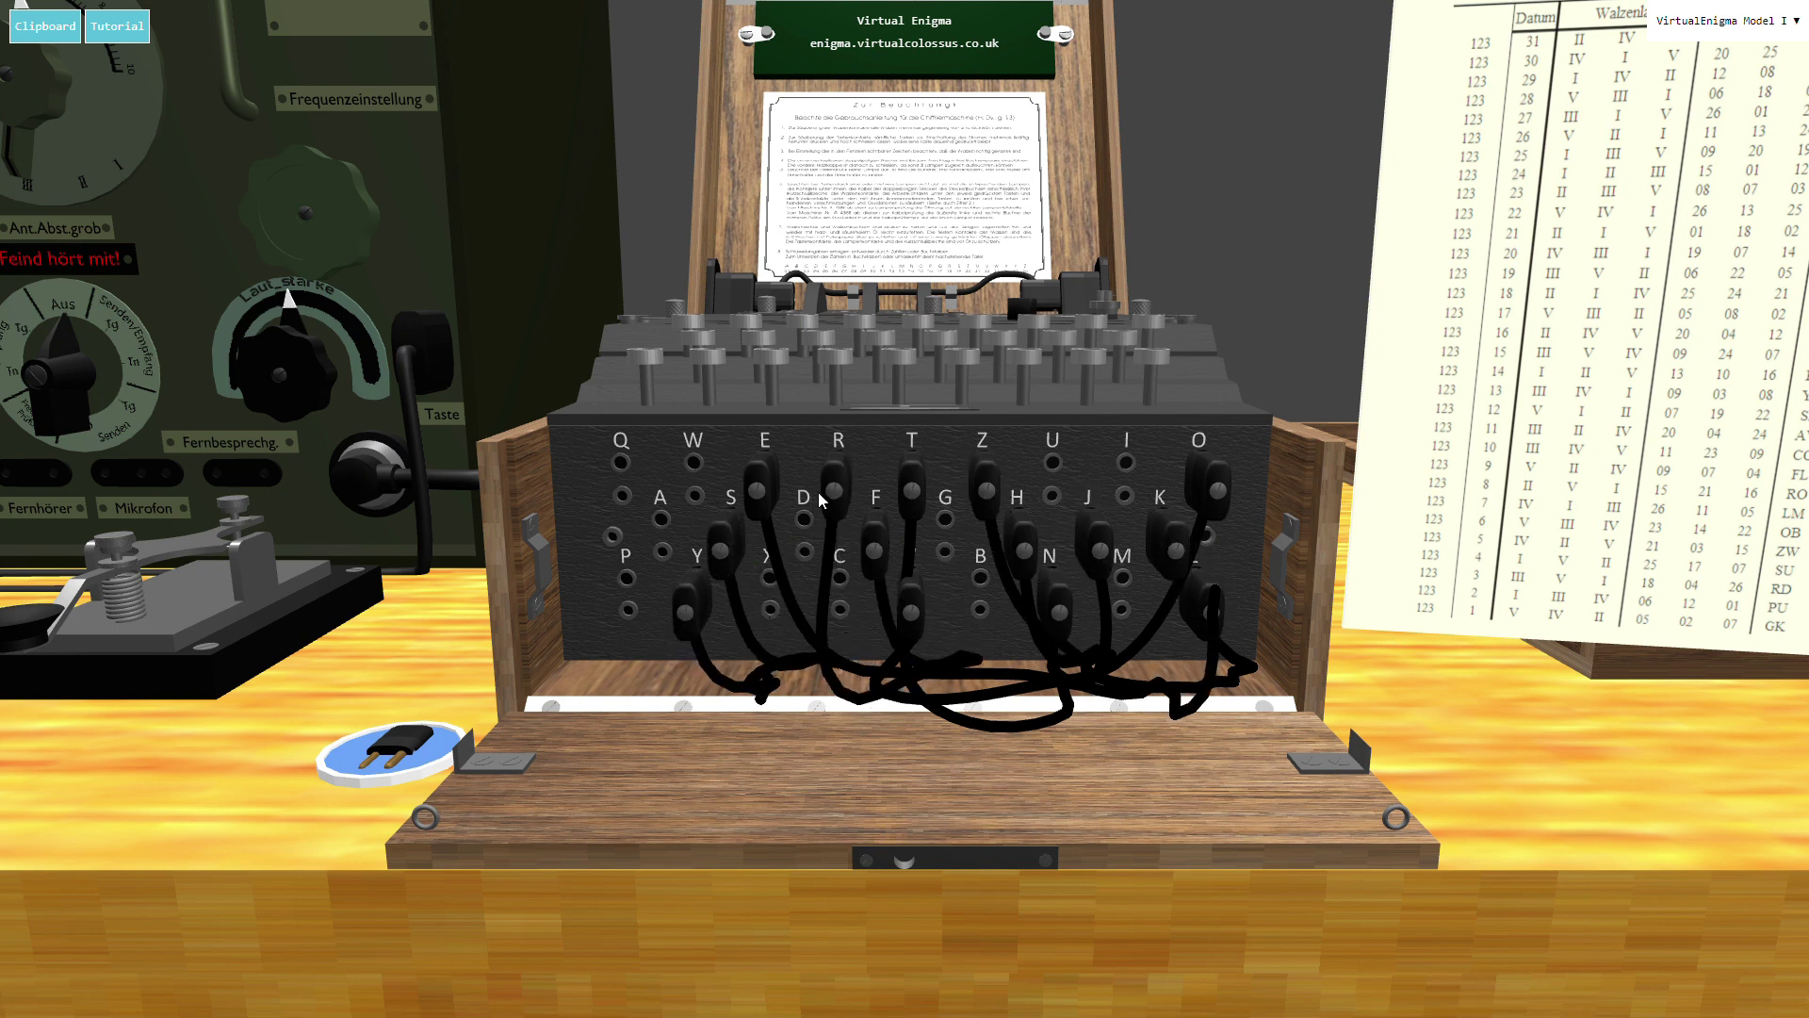
{"action": "left_click_drag", "start_coordinate": [804, 520], "coordinate": [1127, 464]}
{"action": "left_click_drag", "start_coordinate": [693, 462], "coordinate": [1053, 462]}
{"action": "left_click_drag", "start_coordinate": [1121, 608], "coordinate": [952, 544]}
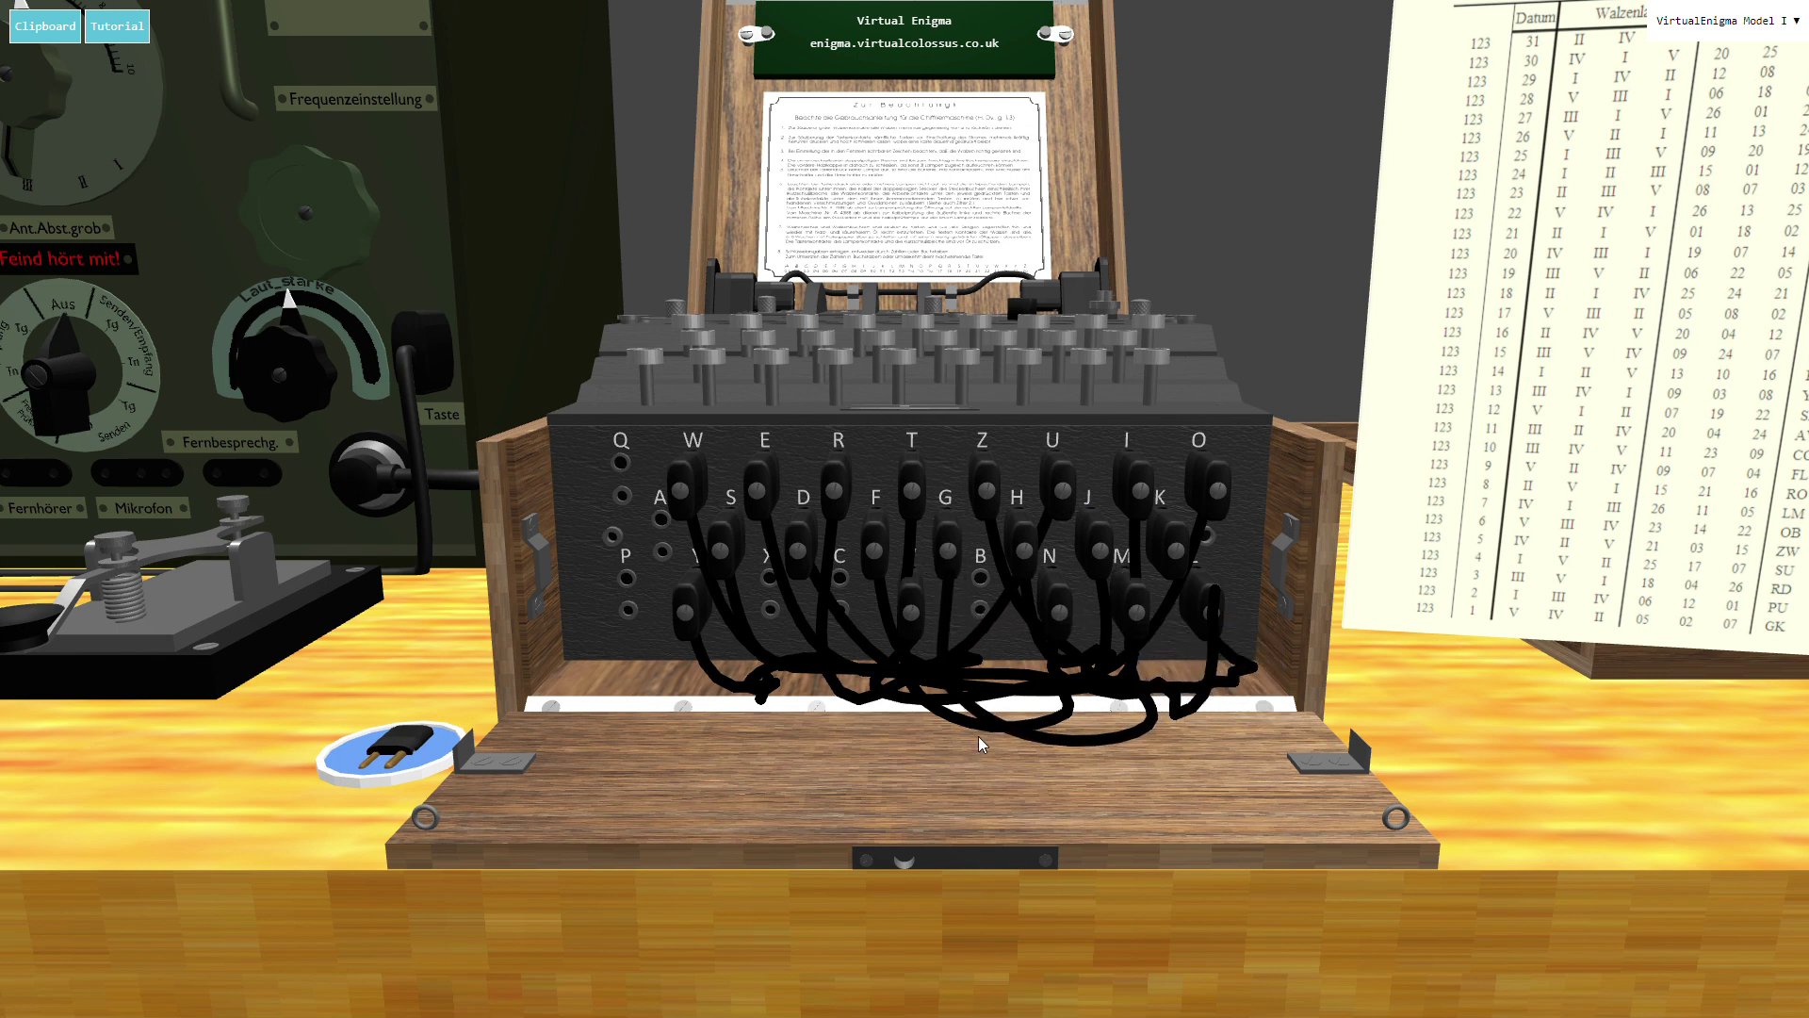
{"action": "left_click", "coordinate": [965, 805]}
{"action": "left_click", "coordinate": [420, 746]}
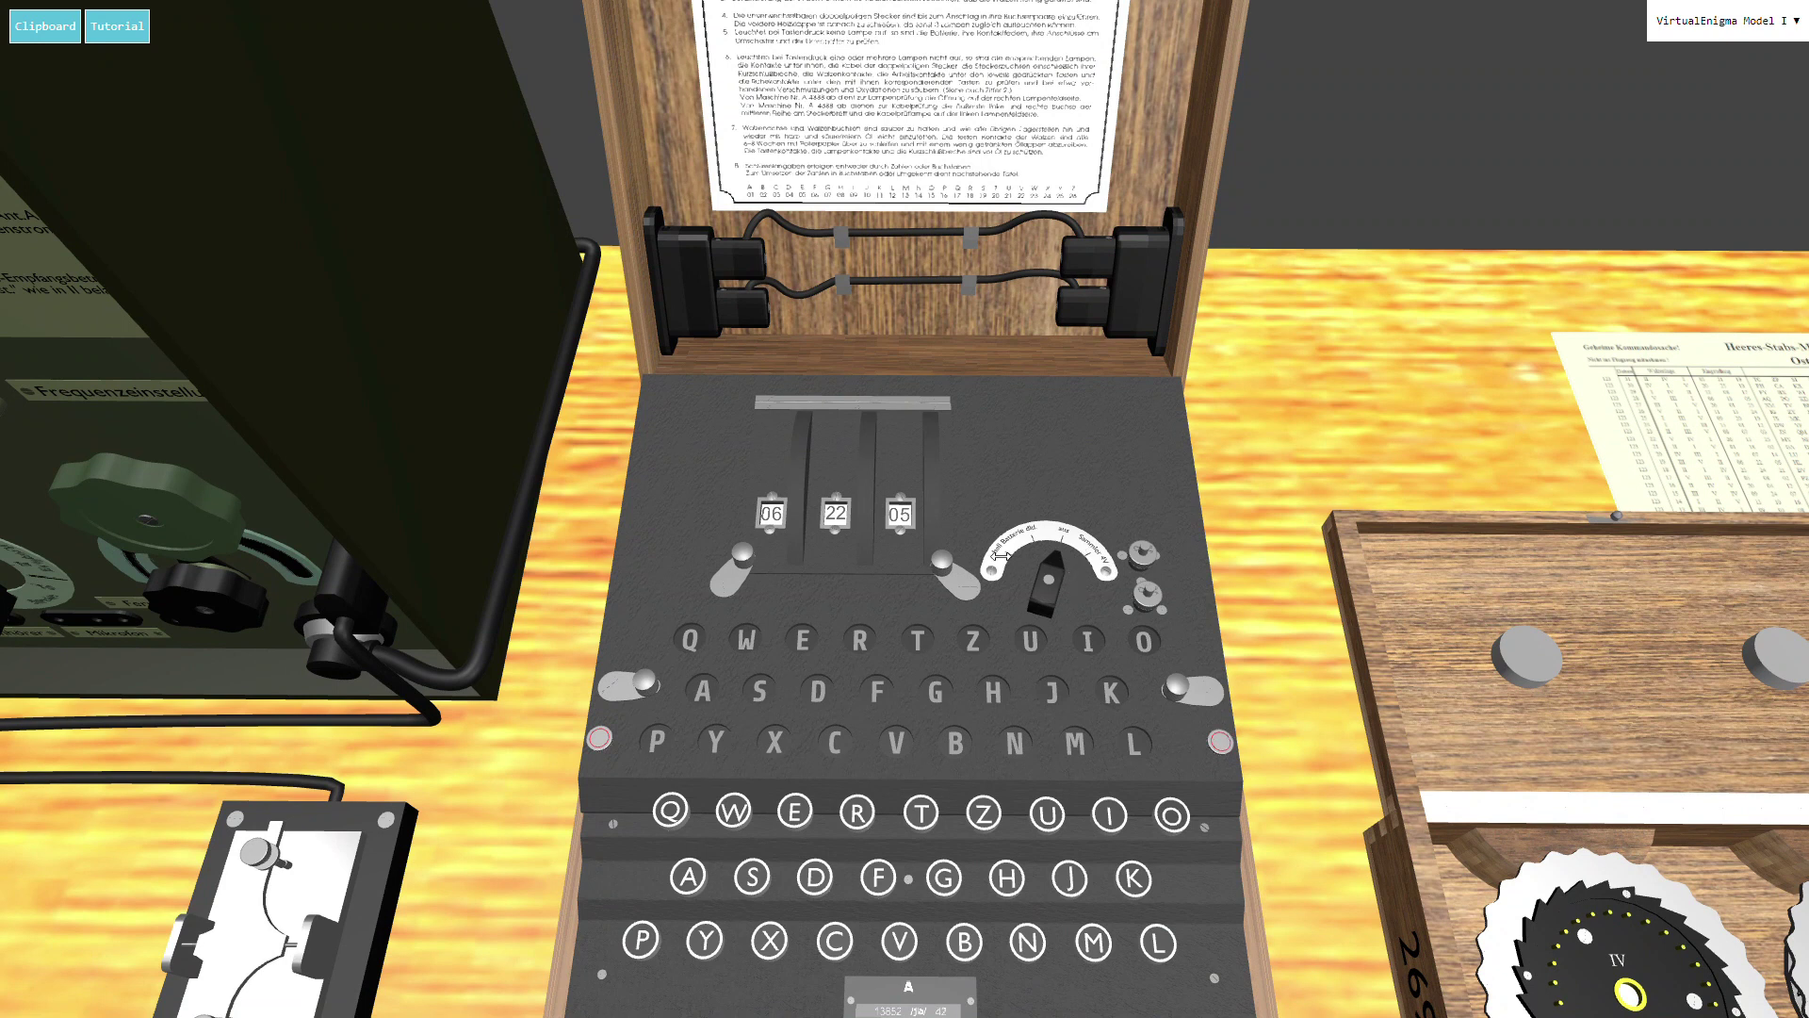
Switch the machine on to battery power and open the clipboard for the enciphered message.
{"action": "left_click_drag", "start_coordinate": [1001, 556], "coordinate": [856, 633]}
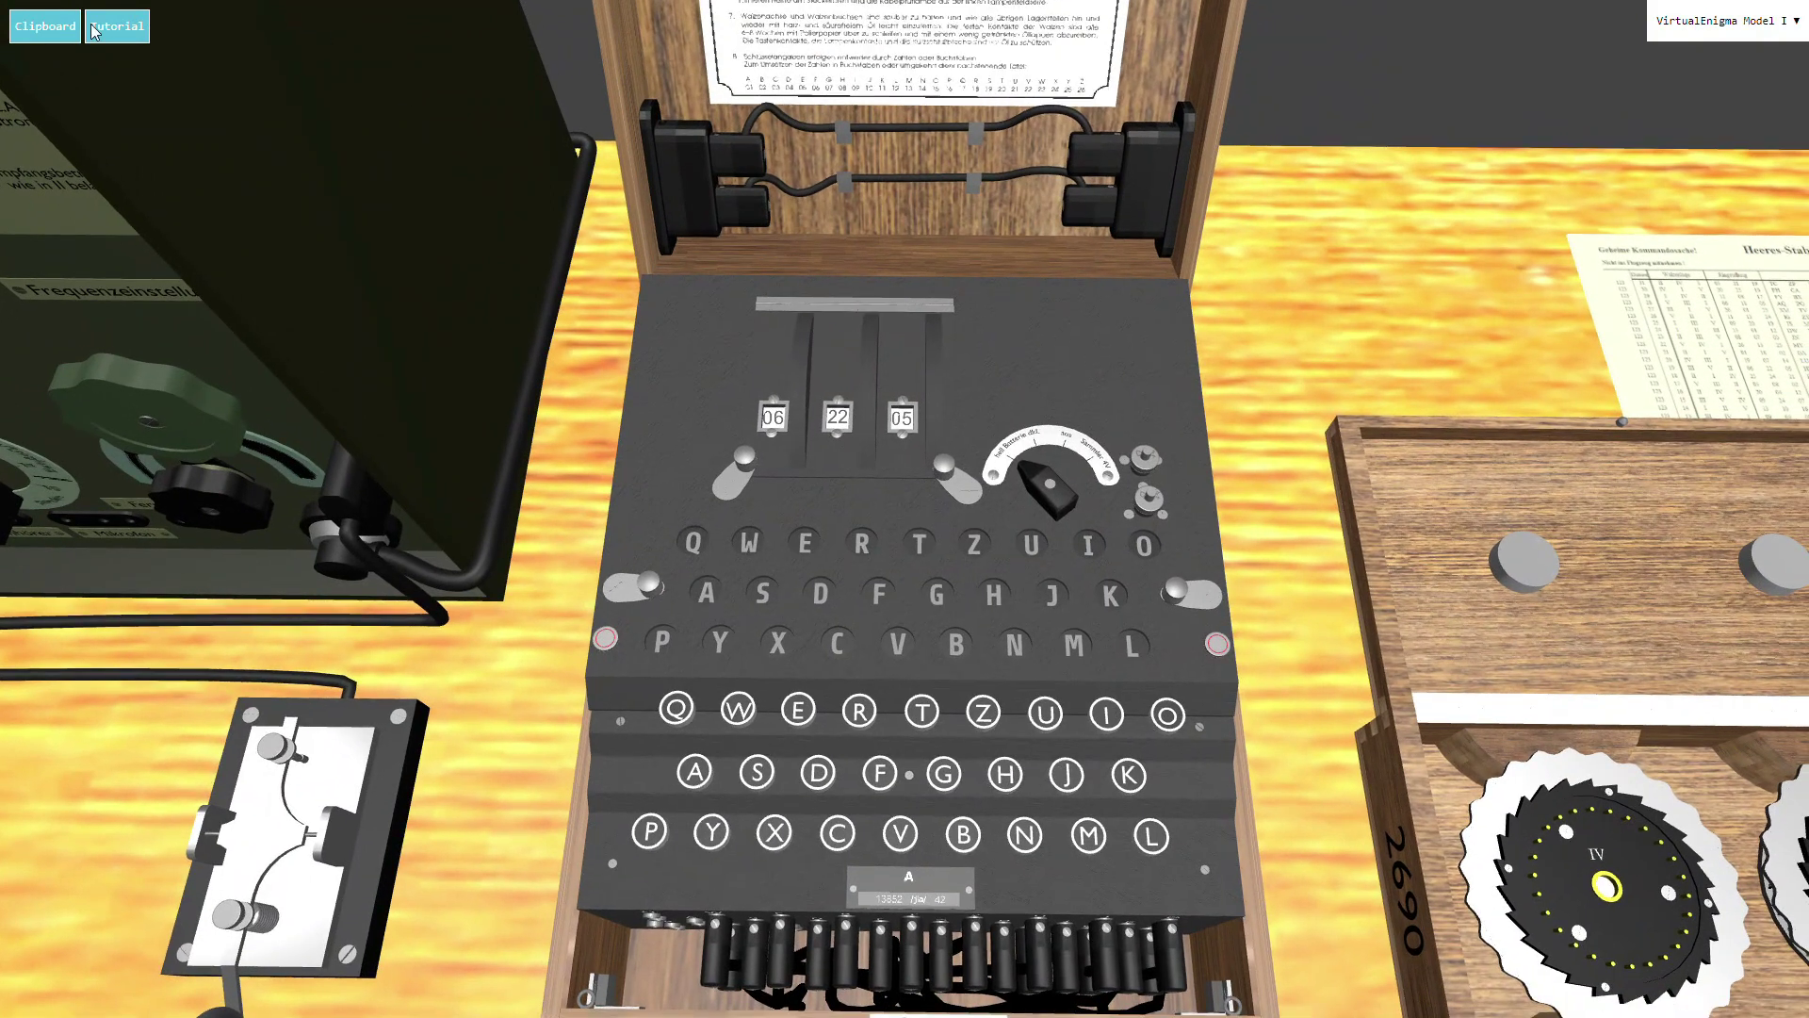
{"action": "left_click", "coordinate": [33, 25]}
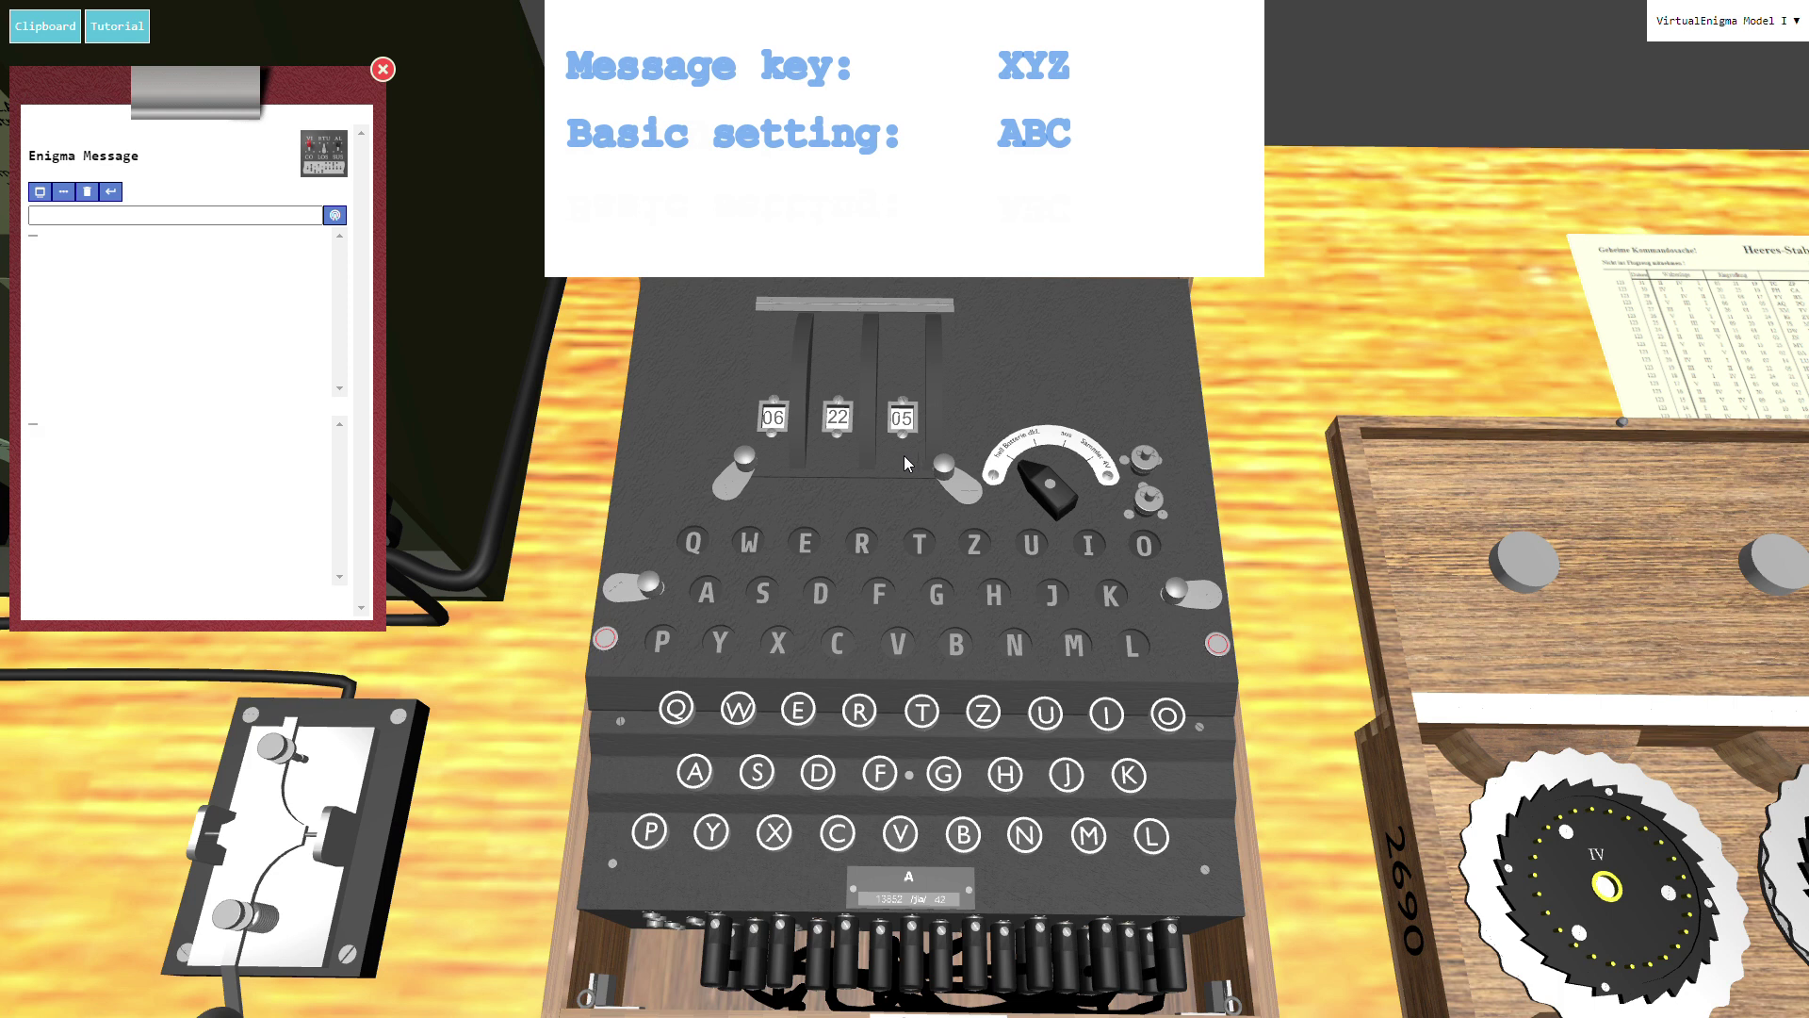
Set the three rotors to the basic setting ABC, positions 01, 02 and 03, and close the inner cover.
{"action": "left_click", "coordinate": [903, 455]}
{"action": "scroll", "coordinate": [806, 378], "scroll_direction": "down", "scroll_amount": 3}
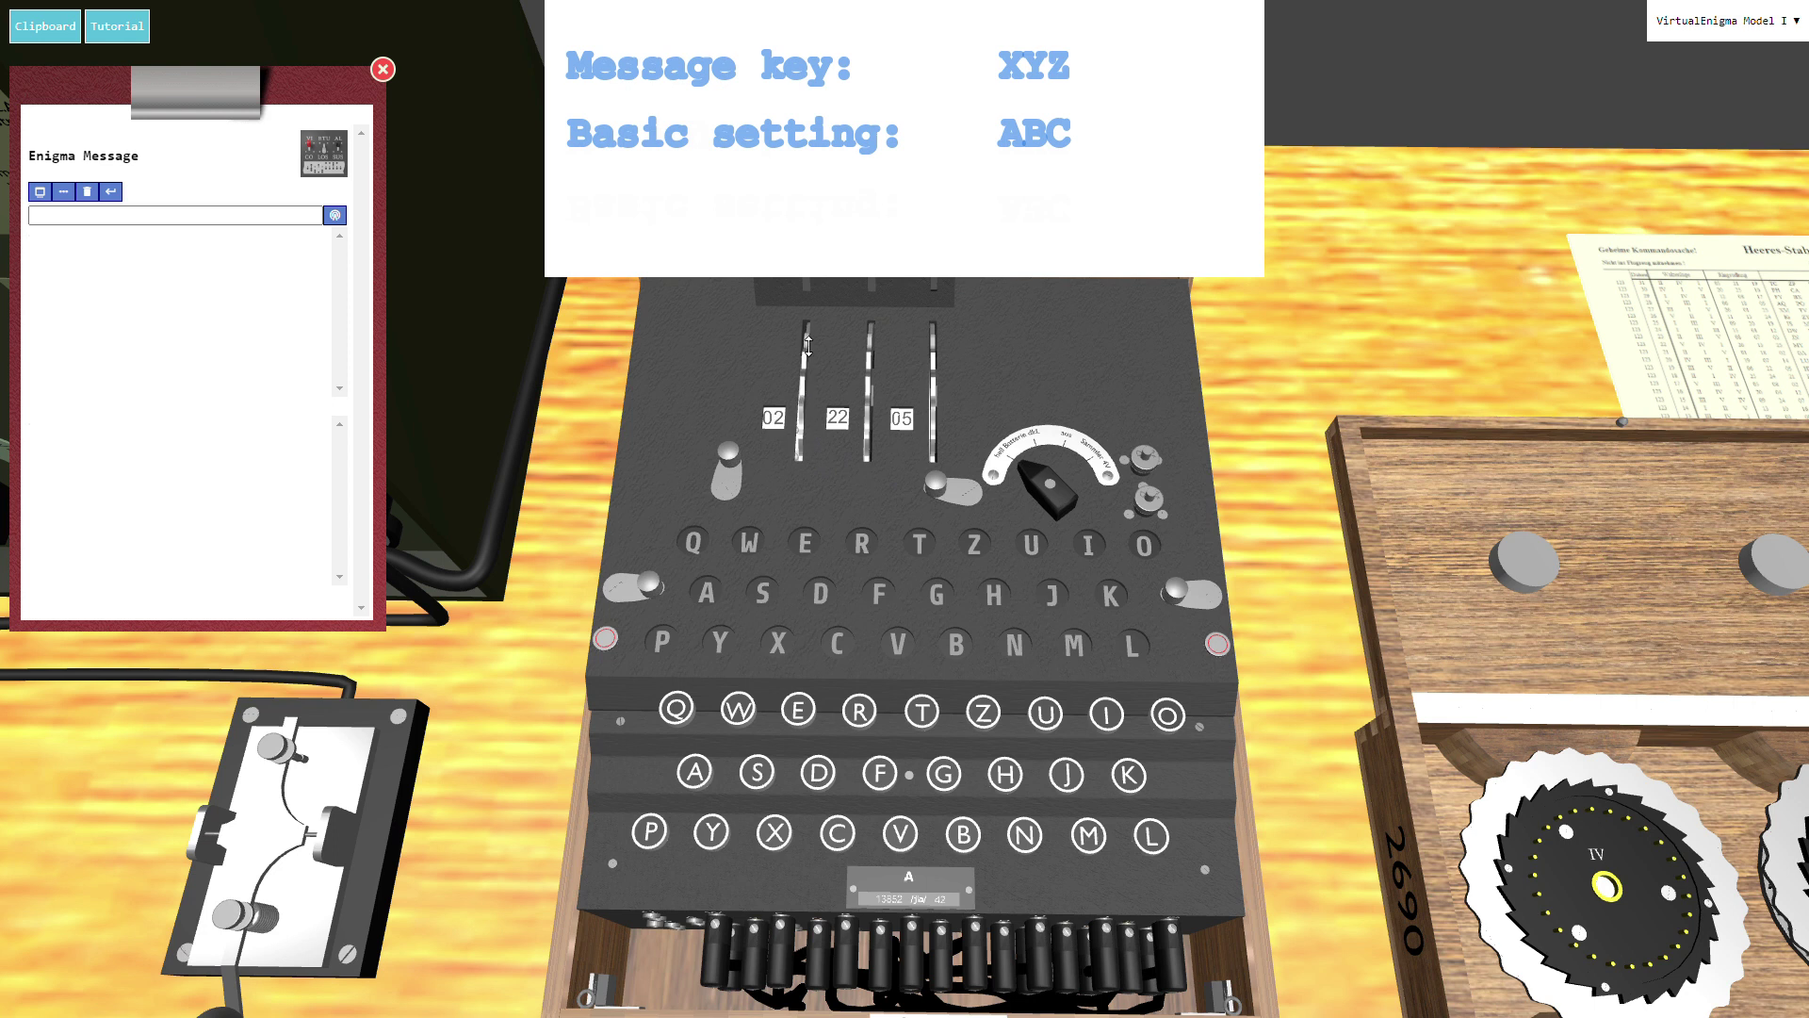
{"action": "left_click_drag", "start_coordinate": [879, 381], "coordinate": [865, 523]}
{"action": "left_click_drag", "start_coordinate": [940, 419], "coordinate": [940, 391]}
{"action": "left_click", "coordinate": [910, 285]}
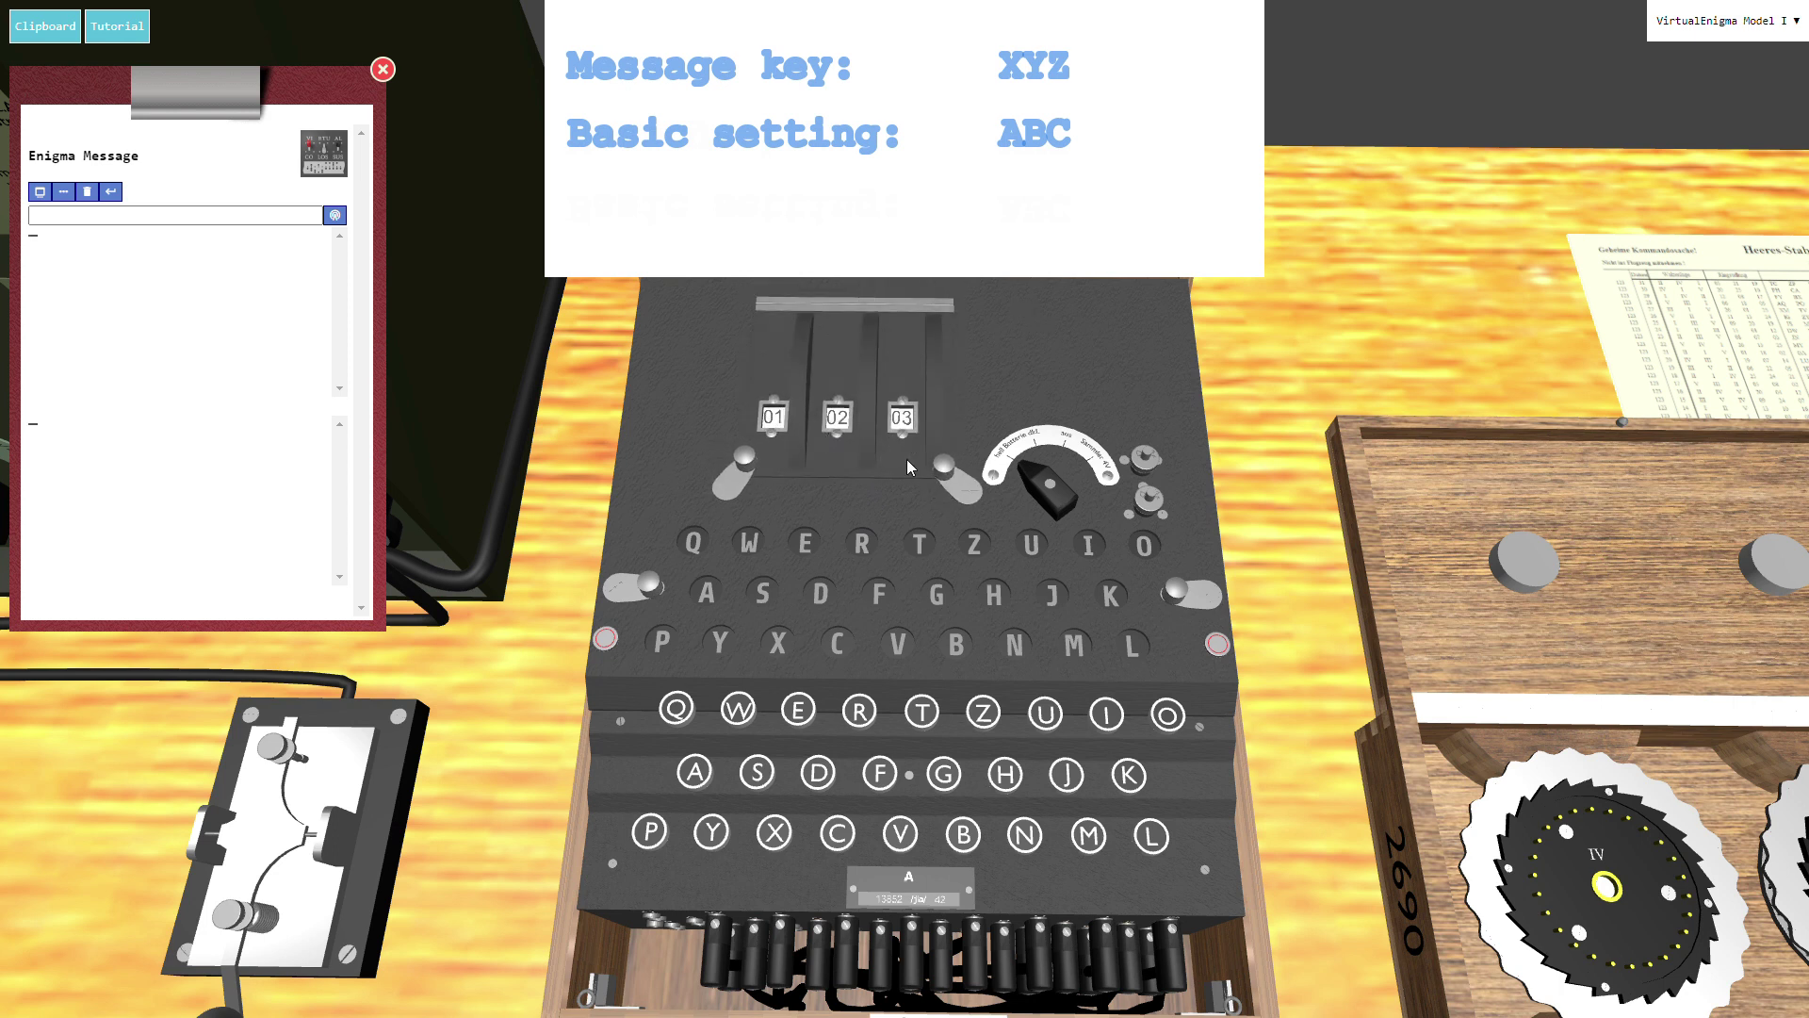
Encipher the message key XYZ on the machine's keyboard.
{"action": "left_click", "coordinate": [776, 835]}
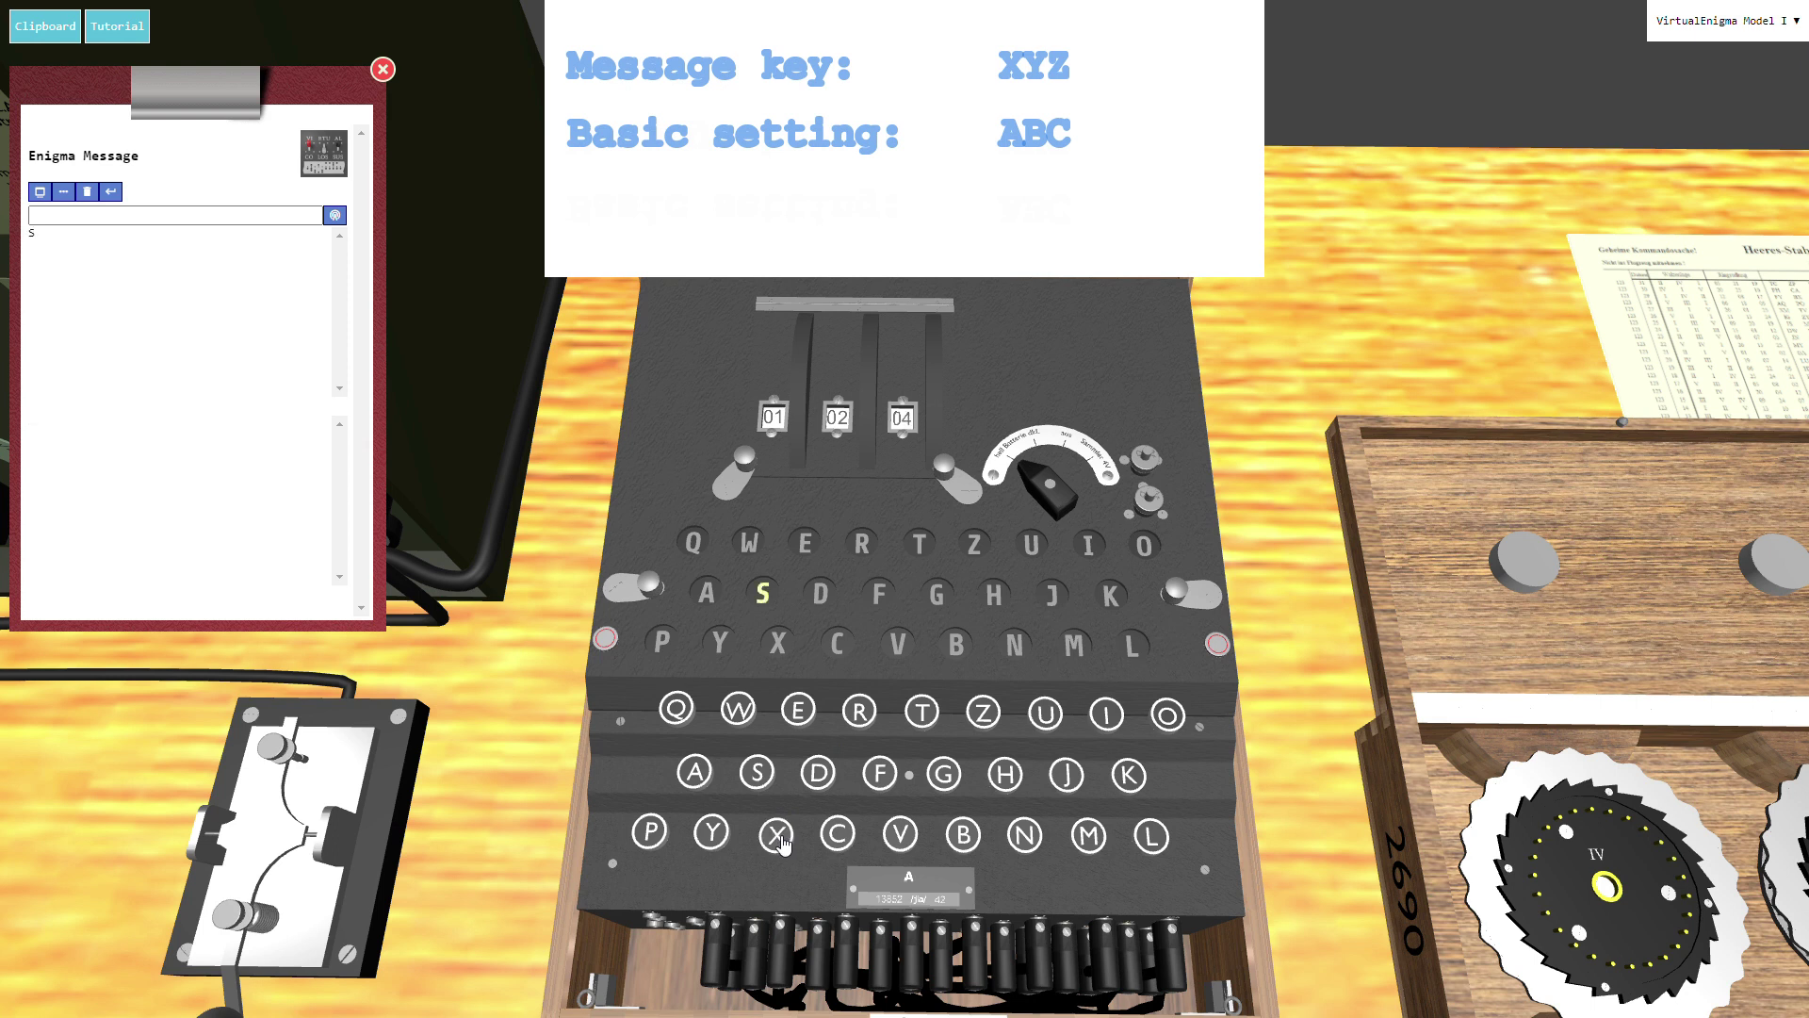
{"action": "left_click", "coordinate": [713, 833]}
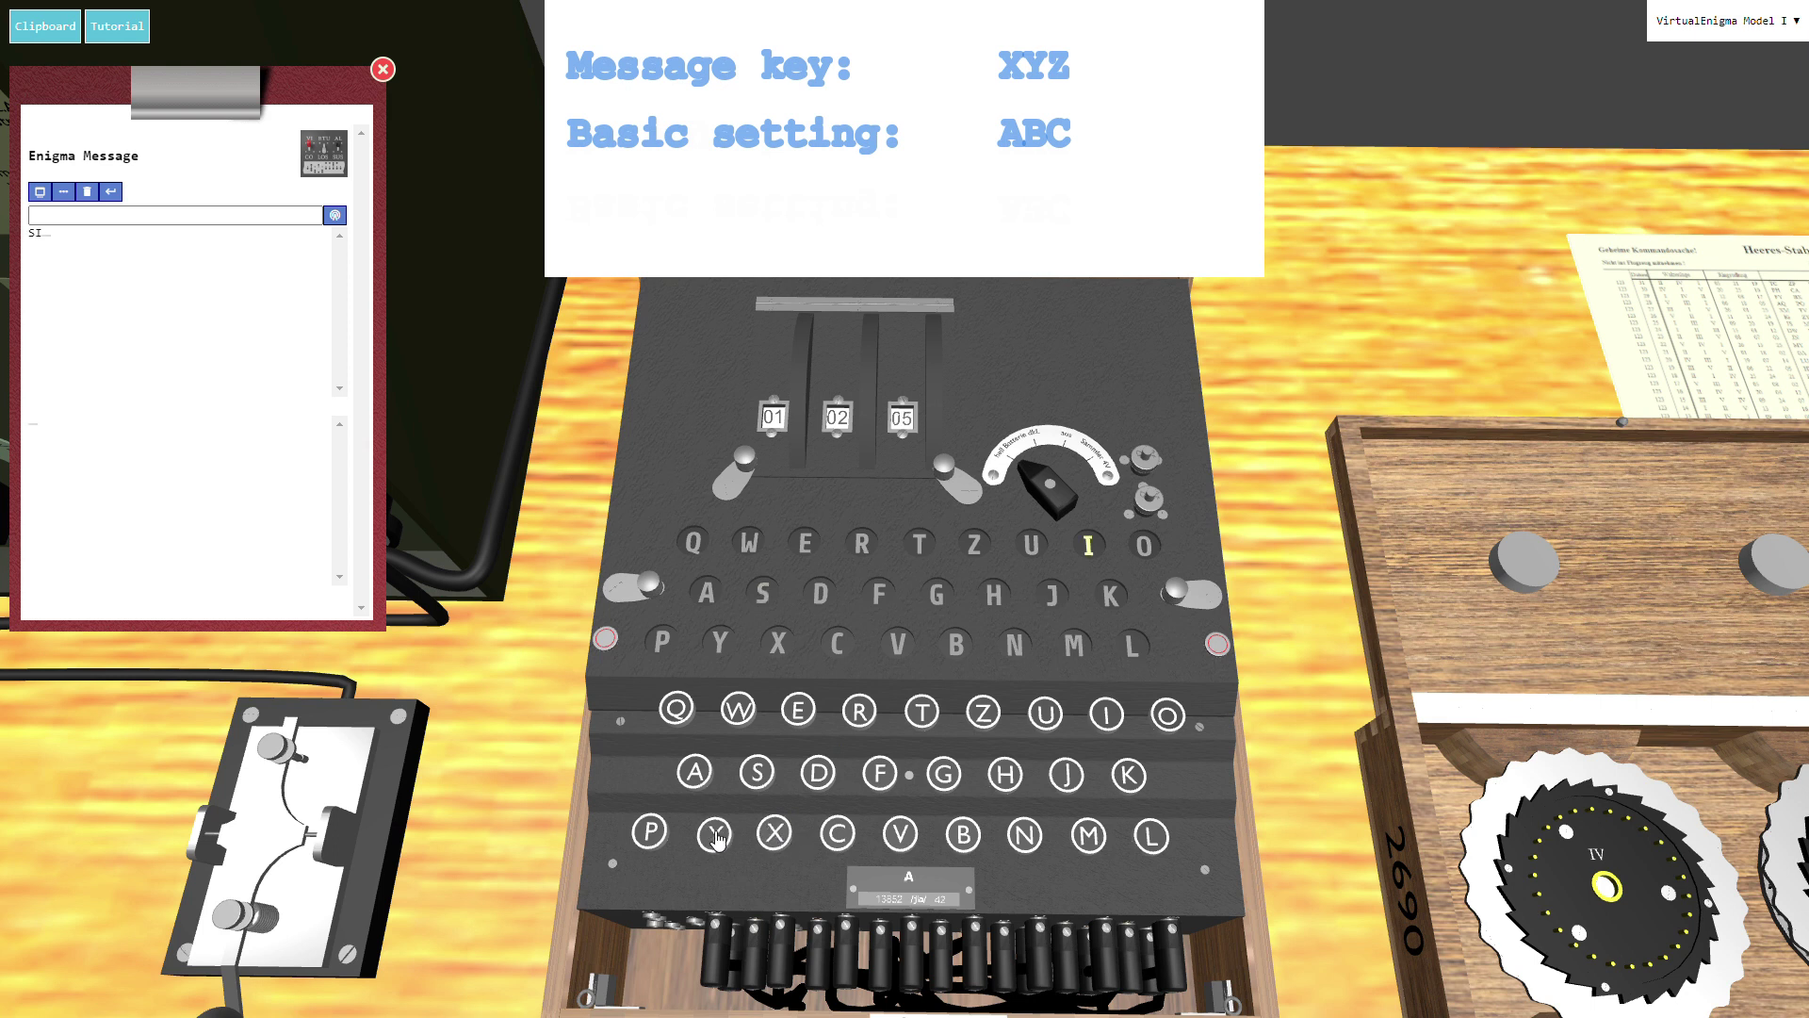
{"action": "left_click", "coordinate": [985, 714]}
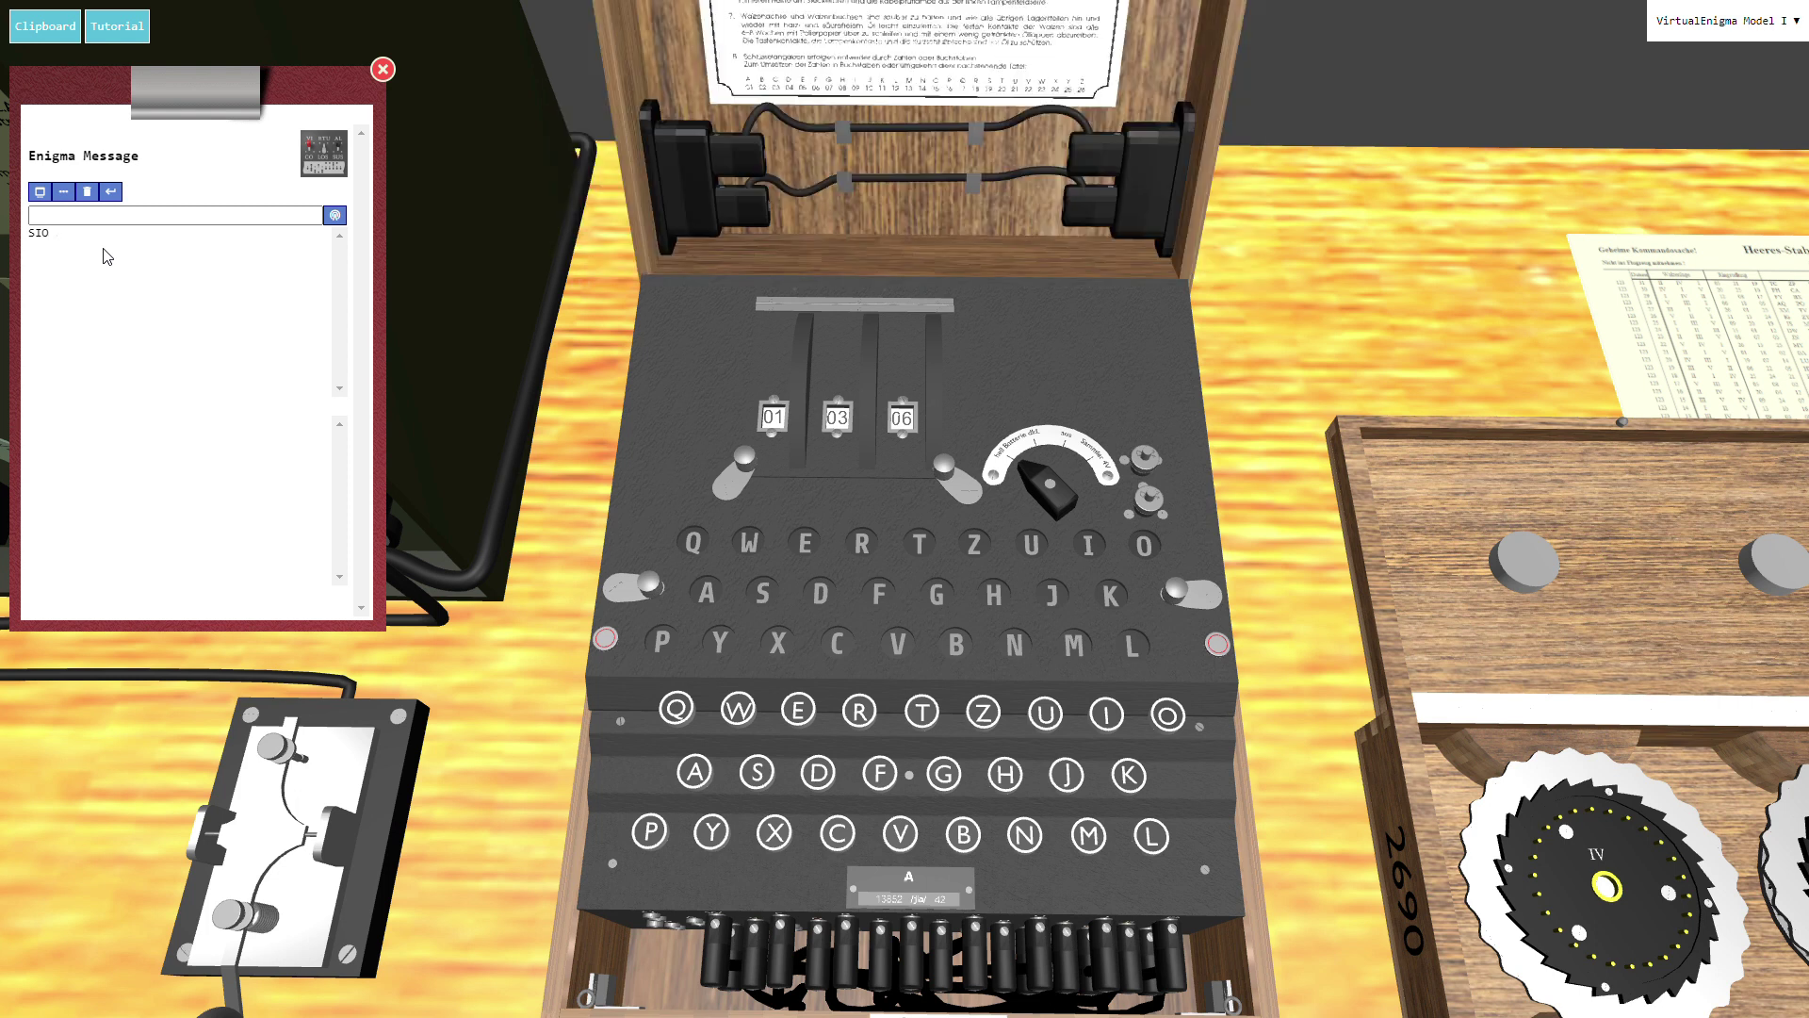
Set the three rotors to the message key XYZ, positions 24, 25 and 26, and close the inner cover.
{"action": "left_click", "coordinate": [816, 461]}
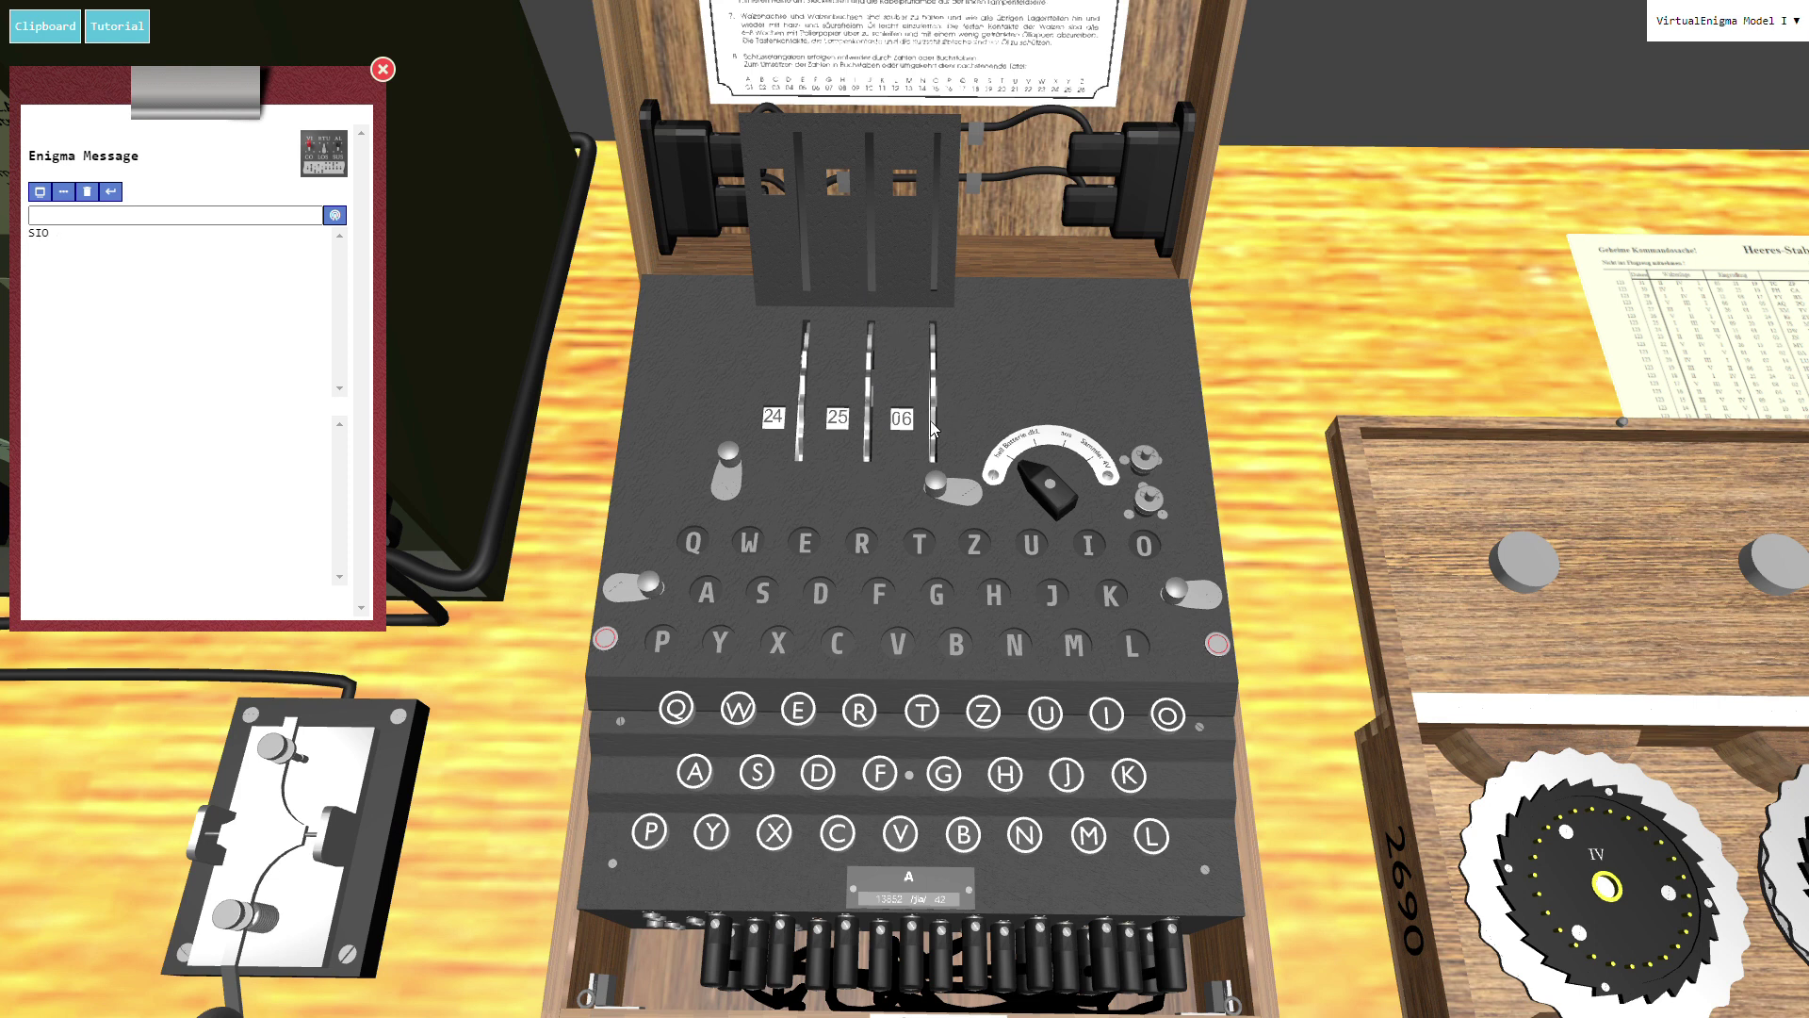
{"action": "left_click_drag", "start_coordinate": [927, 445], "coordinate": [933, 238]}
{"action": "left_click", "coordinate": [878, 247]}
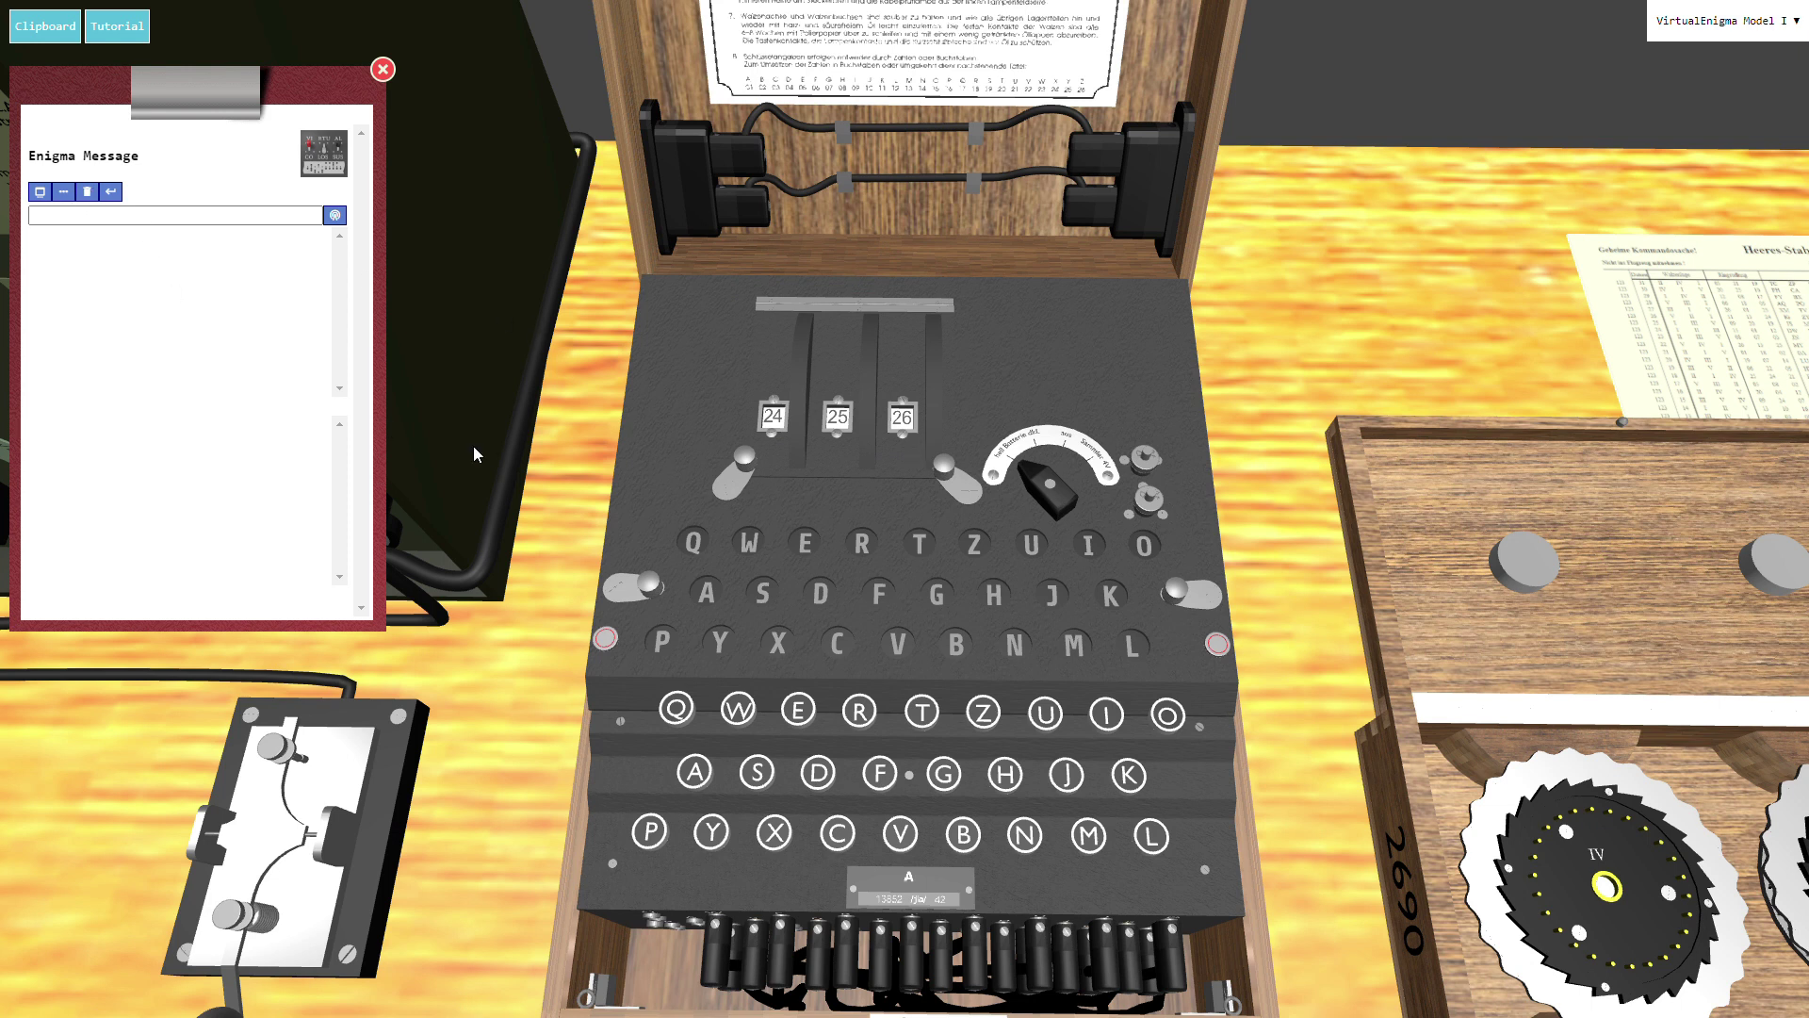
Encipher the first sentence, IQ BIN IN SINGAPUR, with an X as separator between words.
{"action": "key", "text": "space"}
{"action": "left_click", "coordinate": [1108, 714]}
{"action": "left_click", "coordinate": [677, 707]}
{"action": "left_click", "coordinate": [775, 832]}
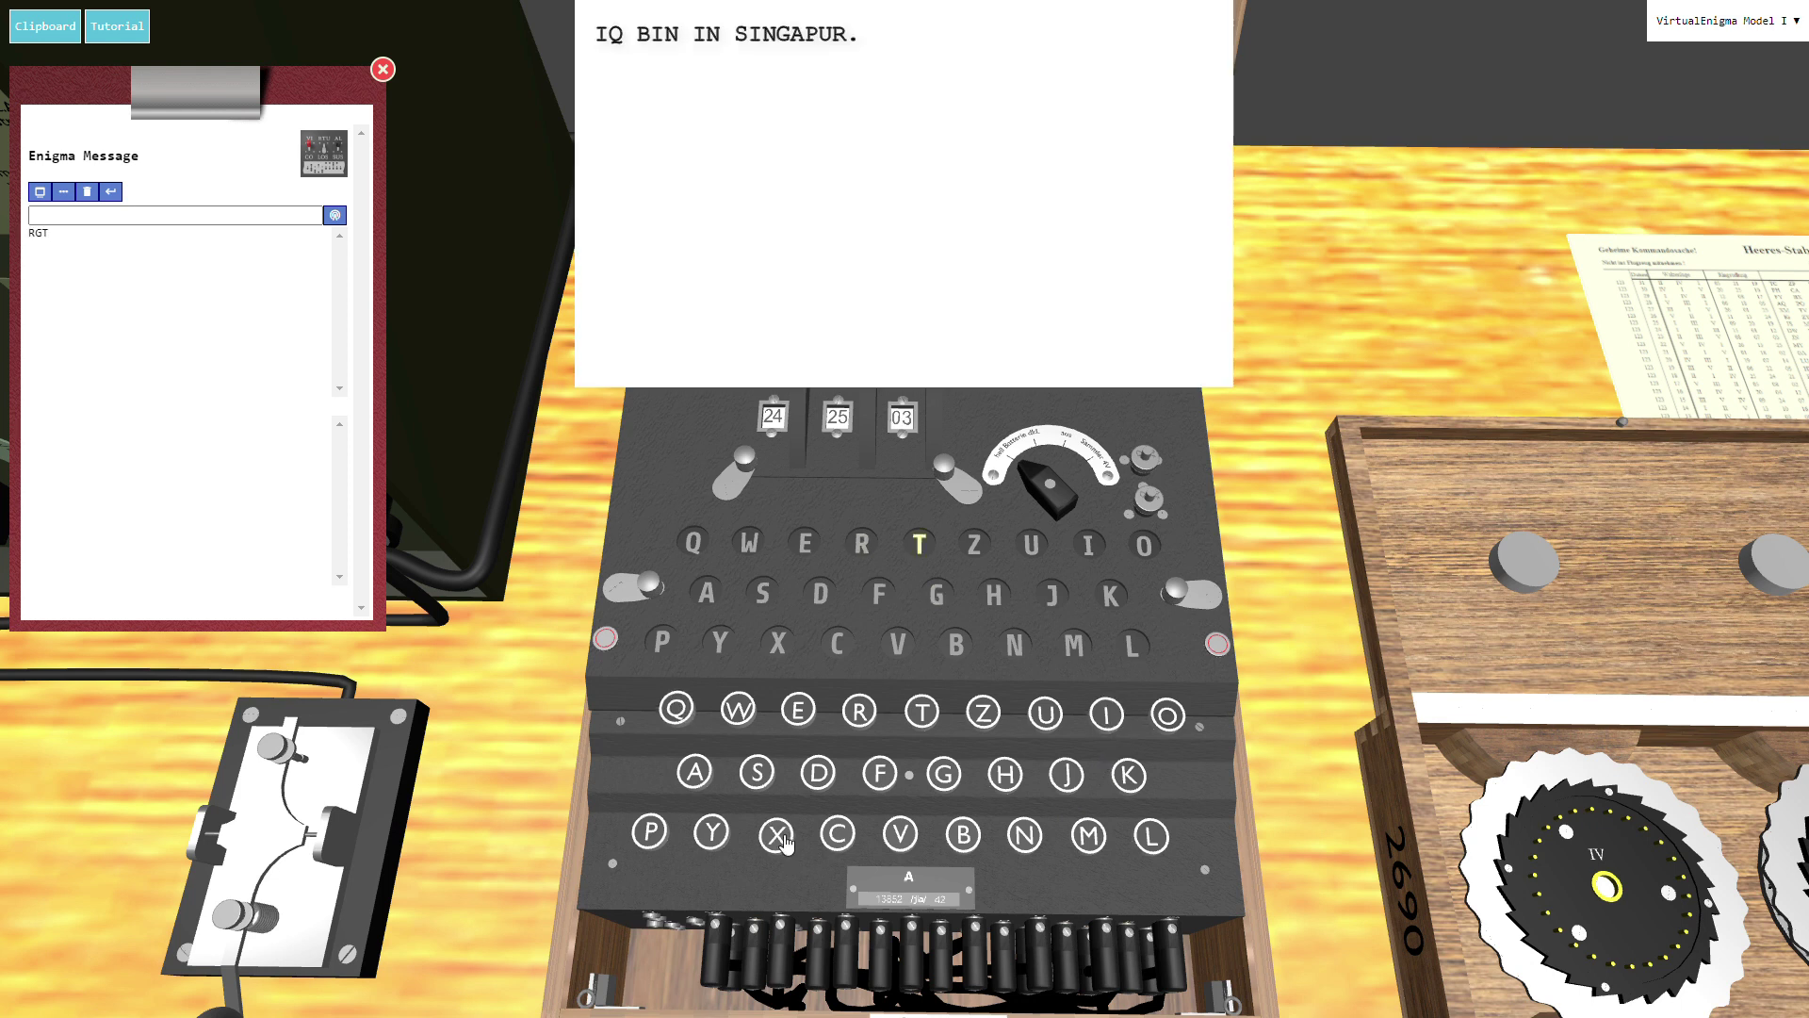
{"action": "left_click", "coordinate": [963, 834]}
{"action": "left_click", "coordinate": [1107, 714]}
{"action": "left_click", "coordinate": [1025, 834]}
{"action": "left_click", "coordinate": [774, 832]}
{"action": "left_click", "coordinate": [1107, 714]}
{"action": "left_click", "coordinate": [1027, 837]}
{"action": "left_click", "coordinate": [774, 832]}
{"action": "left_click", "coordinate": [757, 772]}
{"action": "left_click", "coordinate": [1107, 714]}
{"action": "left_click", "coordinate": [1025, 835]}
{"action": "left_click", "coordinate": [945, 775]}
{"action": "left_click", "coordinate": [695, 772]}
{"action": "left_click", "coordinate": [650, 832]}
{"action": "left_click", "coordinate": [1044, 714]}
{"action": "left_click", "coordinate": [858, 712]}
Encipher the second sentence, DAS HOTEL IST MEGA, entering an X after each word.
{"action": "left_click", "coordinate": [818, 773]}
{"action": "left_click", "coordinate": [695, 771]}
{"action": "left_click", "coordinate": [757, 772]}
{"action": "left_click", "coordinate": [775, 834]}
{"action": "left_click", "coordinate": [1005, 774]}
{"action": "left_click", "coordinate": [1168, 714]}
{"action": "left_click", "coordinate": [922, 711]}
{"action": "left_click", "coordinate": [798, 709]}
{"action": "left_click", "coordinate": [1150, 836]}
{"action": "left_click", "coordinate": [774, 834]}
{"action": "left_click", "coordinate": [1106, 713]}
{"action": "left_click", "coordinate": [757, 772]}
{"action": "left_click", "coordinate": [923, 711]}
{"action": "left_click", "coordinate": [775, 834]}
{"action": "left_click", "coordinate": [1089, 836]}
{"action": "left_click", "coordinate": [798, 709]}
{"action": "left_click", "coordinate": [943, 773]}
{"action": "left_click", "coordinate": [694, 771]}
{"action": "left_click", "coordinate": [775, 834]}
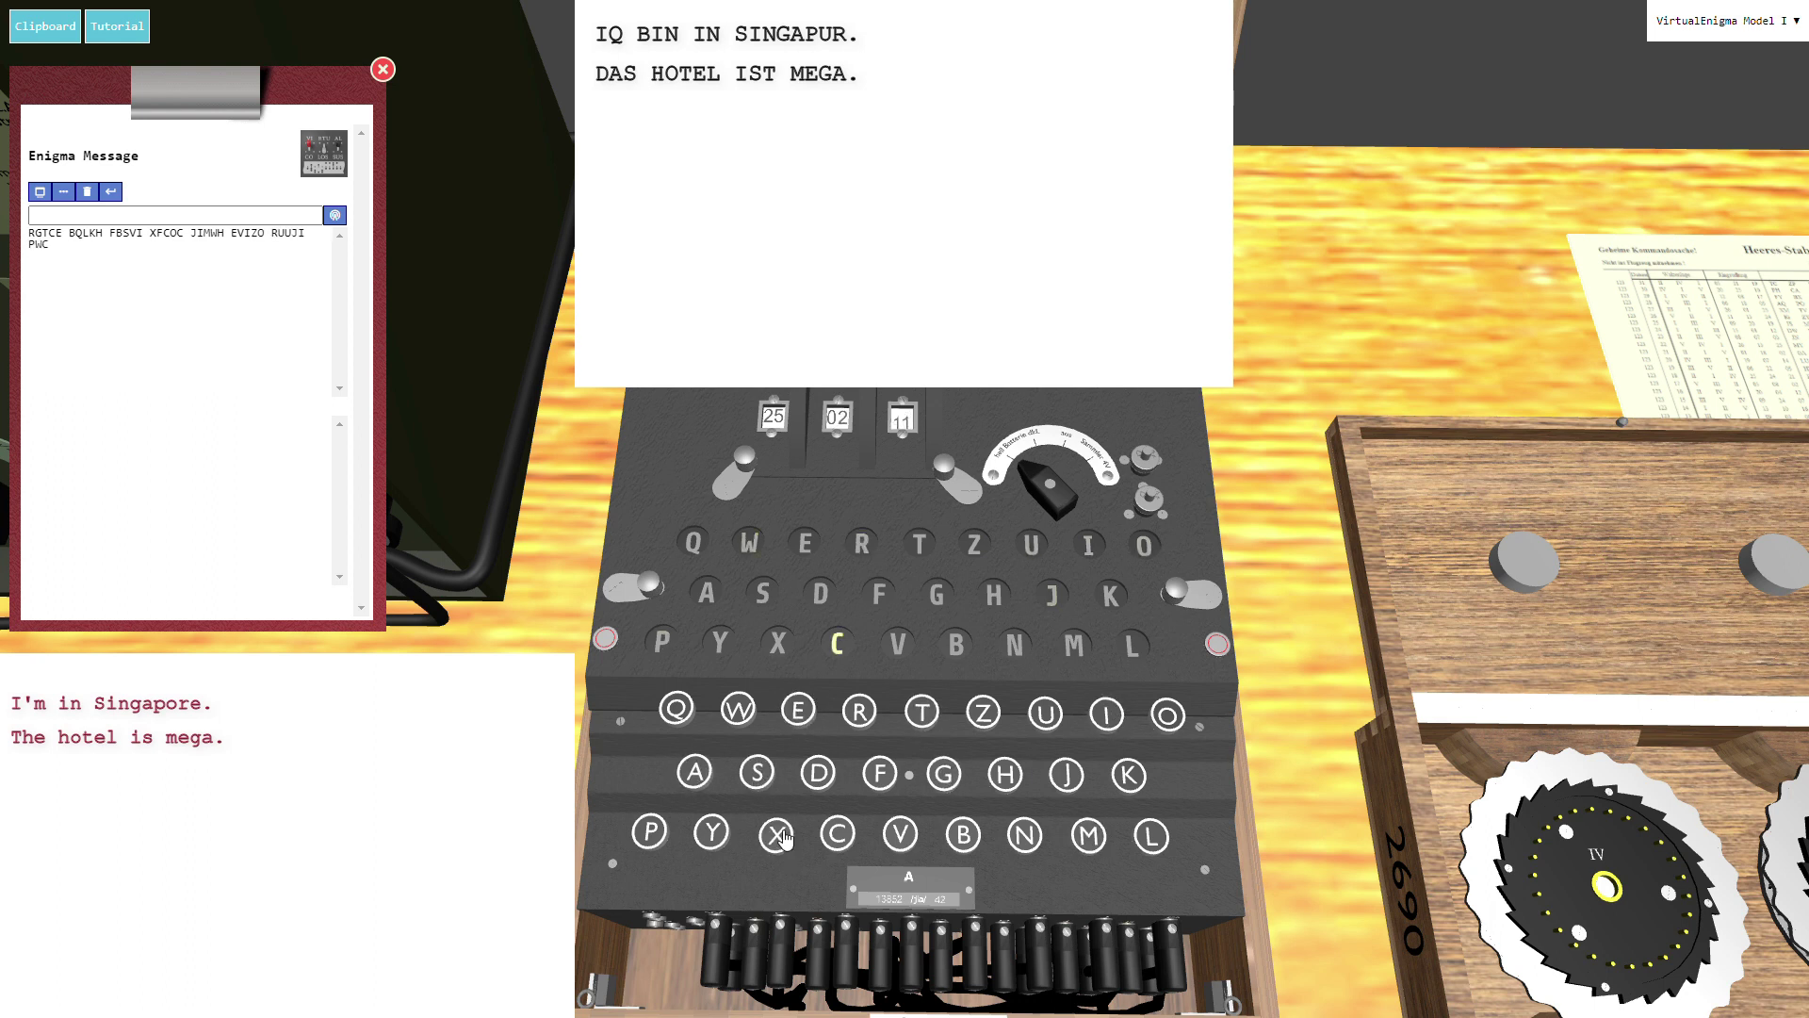
Encipher the third sentence, DA IST DER BERUEHMTE SWIMMINGPOOL, with an X between words.
{"action": "left_click", "coordinate": [694, 772]}
{"action": "left_click", "coordinate": [775, 834]}
{"action": "left_click", "coordinate": [1106, 713]}
{"action": "left_click", "coordinate": [757, 771]}
{"action": "left_click", "coordinate": [923, 711]}
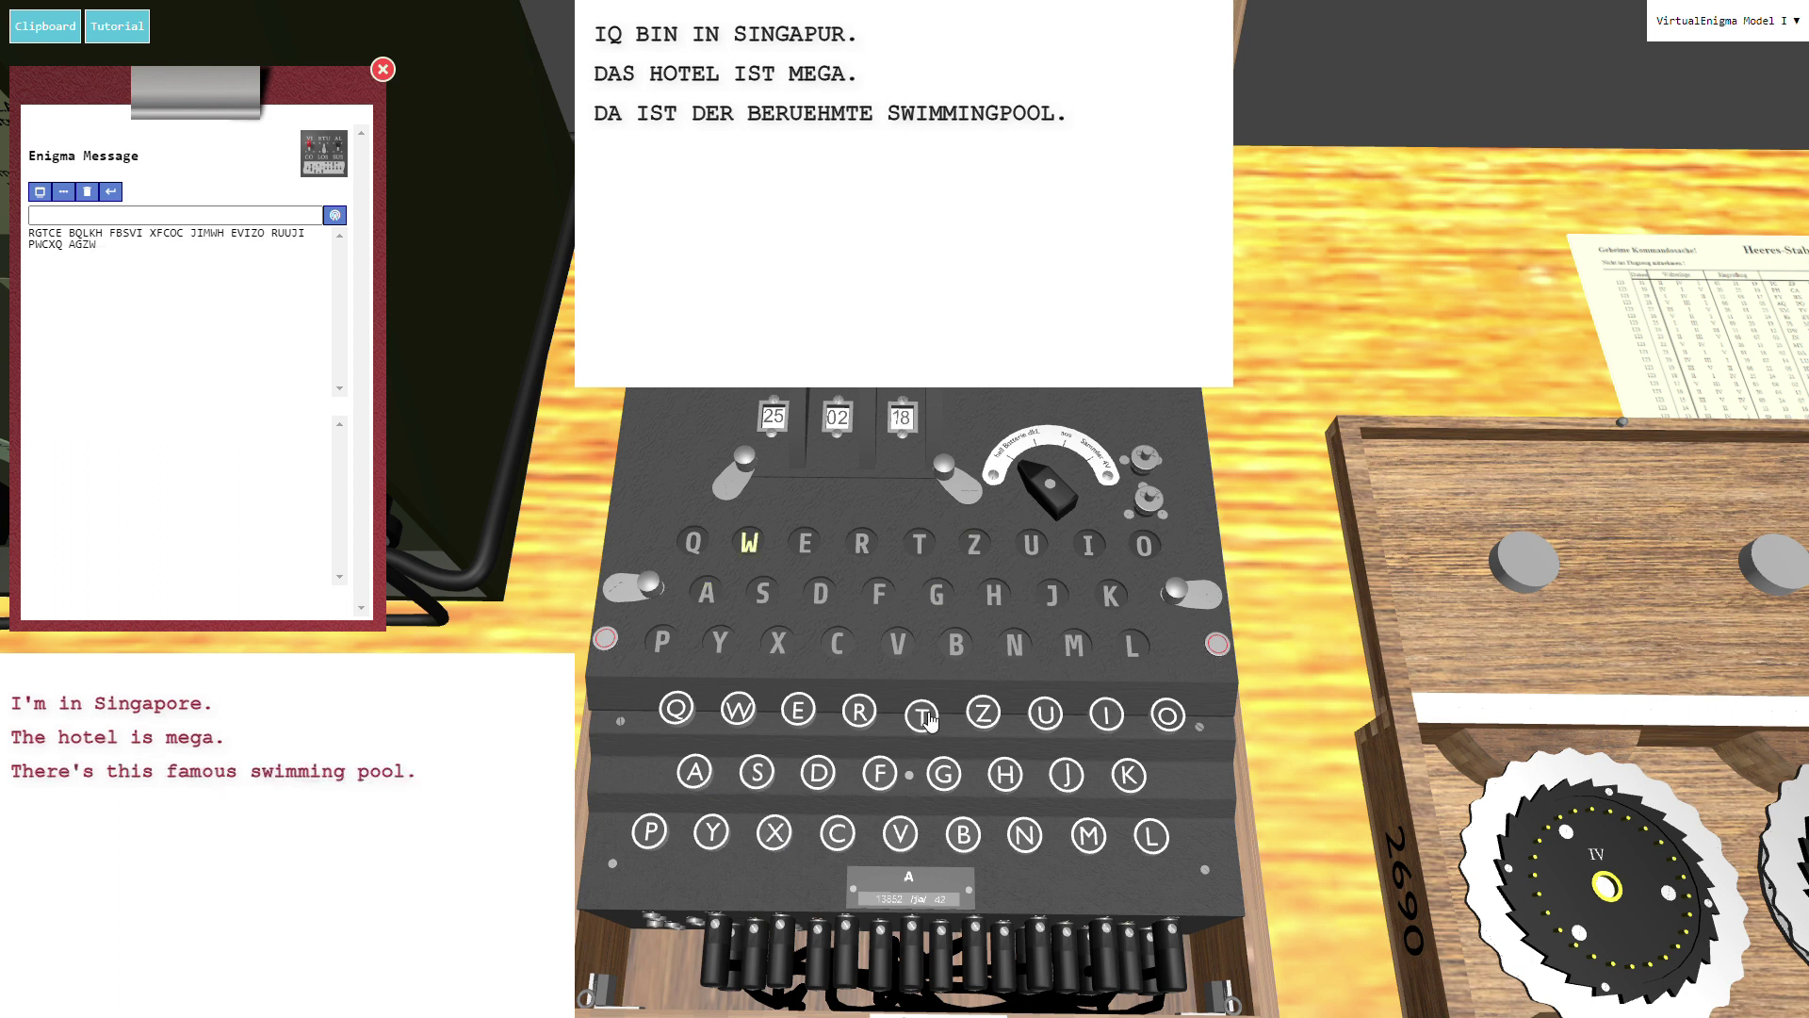
{"action": "left_click", "coordinate": [776, 837]}
{"action": "left_click", "coordinate": [818, 774]}
{"action": "left_click", "coordinate": [798, 708]}
{"action": "left_click", "coordinate": [859, 710]}
{"action": "left_click", "coordinate": [775, 833]}
{"action": "left_click", "coordinate": [967, 837]}
{"action": "left_click", "coordinate": [798, 710]}
{"action": "left_click", "coordinate": [858, 710]}
{"action": "left_click", "coordinate": [1045, 713]}
{"action": "left_click", "coordinate": [802, 715]}
{"action": "left_click", "coordinate": [1005, 774]}
{"action": "left_click", "coordinate": [1088, 835]}
{"action": "left_click", "coordinate": [921, 712]}
{"action": "left_click", "coordinate": [798, 711]}
{"action": "left_click", "coordinate": [774, 834]}
{"action": "left_click", "coordinate": [774, 834]}
{"action": "left_click", "coordinate": [738, 709]}
{"action": "left_click", "coordinate": [1106, 713]}
{"action": "left_click", "coordinate": [1086, 836]}
{"action": "left_click", "coordinate": [1088, 836]}
{"action": "left_click", "coordinate": [1106, 713]}
{"action": "left_click", "coordinate": [1025, 835]}
{"action": "left_click", "coordinate": [963, 834]}
{"action": "left_click", "coordinate": [649, 831]}
{"action": "left_click", "coordinate": [1168, 714]}
{"action": "left_click", "coordinate": [1168, 715]}
{"action": "left_click", "coordinate": [1151, 836]}
Encipher the fourth sentence, ITS QUITE HUMID HERE, with an X as word separator.
{"action": "type", "text": "xits"}
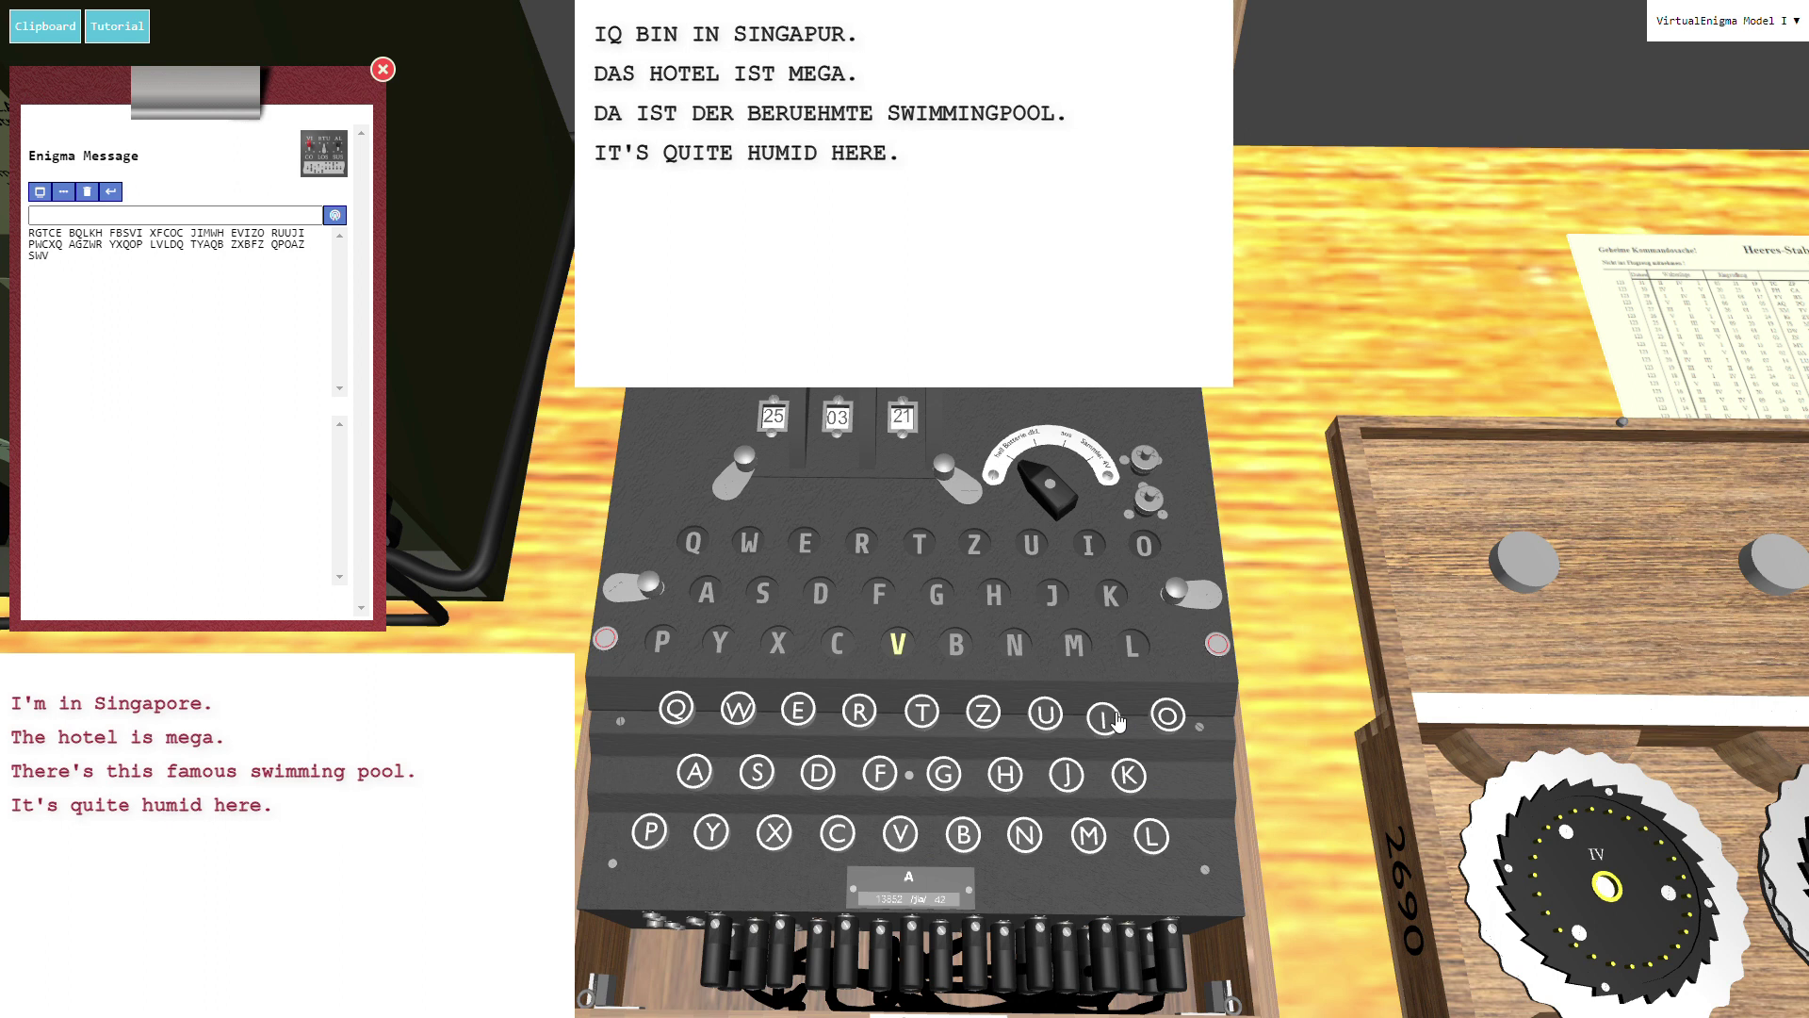
{"action": "left_click", "coordinate": [756, 772]}
{"action": "left_click", "coordinate": [774, 833]}
{"action": "left_click", "coordinate": [676, 707]}
{"action": "left_click", "coordinate": [1045, 714]}
{"action": "left_click", "coordinate": [1106, 716]}
{"action": "type", "text": "text"}
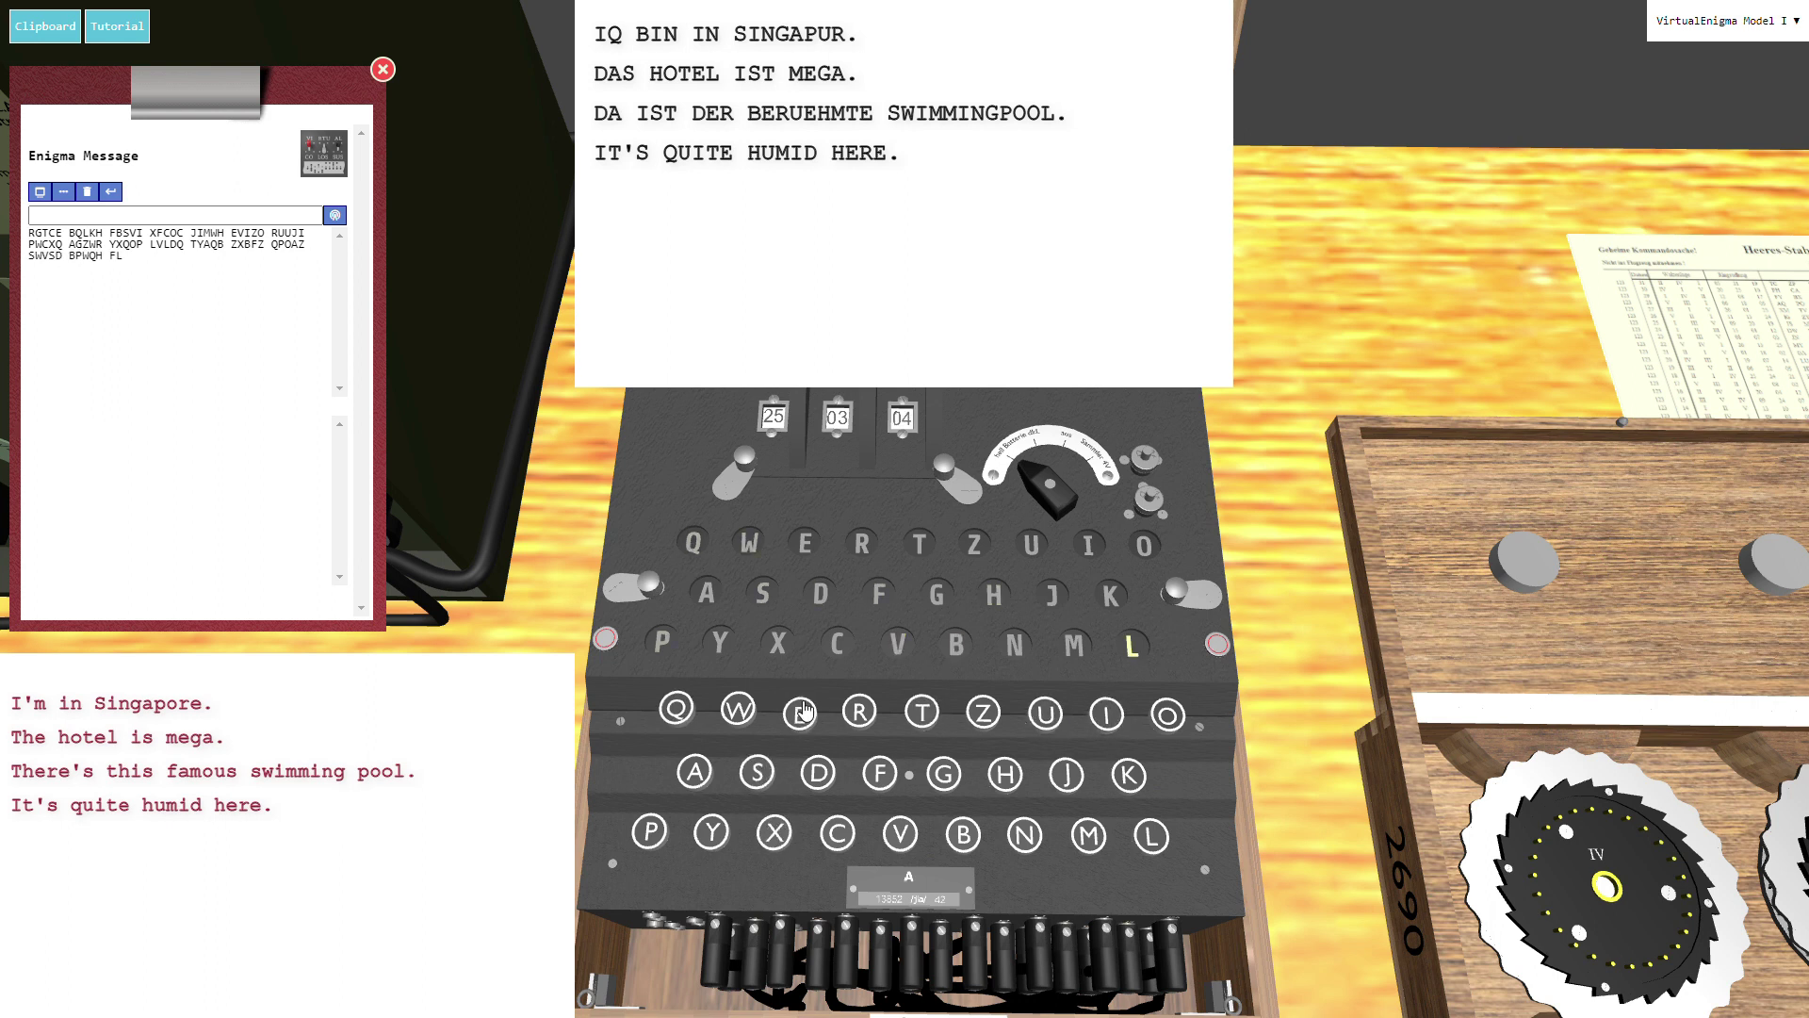
{"action": "left_click", "coordinate": [1045, 714]}
{"action": "left_click", "coordinate": [1088, 835]}
{"action": "left_click", "coordinate": [1106, 713]}
{"action": "left_click", "coordinate": [818, 773]}
{"action": "left_click", "coordinate": [775, 833]}
{"action": "left_click", "coordinate": [1004, 774]}
{"action": "left_click", "coordinate": [798, 709]}
{"action": "left_click", "coordinate": [858, 712]}
{"action": "left_click", "coordinate": [798, 709]}
{"action": "left_click", "coordinate": [775, 833]}
Encipher the words DAS IST DAS GEILE BEI, with an X as word separator.
{"action": "left_click", "coordinate": [818, 773]}
{"action": "left_click", "coordinate": [694, 772]}
{"action": "left_click", "coordinate": [757, 771]}
{"action": "left_click", "coordinate": [775, 833]}
{"action": "left_click", "coordinate": [1106, 713]}
{"action": "left_click", "coordinate": [757, 771]}
{"action": "left_click", "coordinate": [918, 713]}
{"action": "left_click", "coordinate": [818, 772]}
{"action": "left_click", "coordinate": [694, 771]}
{"action": "left_click", "coordinate": [757, 772]}
{"action": "left_click", "coordinate": [775, 832]}
{"action": "left_click", "coordinate": [943, 774]}
{"action": "left_click", "coordinate": [798, 711]}
{"action": "left_click", "coordinate": [1106, 713]}
{"action": "left_click", "coordinate": [1150, 836]}
{"action": "left_click", "coordinate": [798, 712]}
{"action": "left_click", "coordinate": [775, 833]}
{"action": "left_click", "coordinate": [963, 833]}
{"action": "left_click", "coordinate": [798, 712]}
{"action": "left_click", "coordinate": [1106, 714]}
{"action": "left_click", "coordinate": [774, 833]}
Encipher the rest of that line, SOLQEN VERANSTALTUNGEN, with an X between the words.
{"action": "left_click", "coordinate": [756, 771]}
{"action": "left_click", "coordinate": [676, 707]}
{"action": "left_click", "coordinate": [798, 712]}
{"action": "left_click", "coordinate": [1025, 835]}
{"action": "left_click", "coordinate": [775, 833]}
{"action": "left_click", "coordinate": [899, 833]}
{"action": "left_click", "coordinate": [798, 711]}
{"action": "left_click", "coordinate": [858, 710]}
{"action": "left_click", "coordinate": [694, 772]}
{"action": "left_click", "coordinate": [1025, 835]}
{"action": "left_click", "coordinate": [756, 771]}
{"action": "left_click", "coordinate": [922, 711]}
{"action": "left_click", "coordinate": [695, 772]}
{"action": "left_click", "coordinate": [1151, 836]}
{"action": "left_click", "coordinate": [922, 711]}
{"action": "left_click", "coordinate": [1045, 713]}
{"action": "left_click", "coordinate": [1025, 835]}
{"action": "left_click", "coordinate": [943, 774]}
{"action": "left_click", "coordinate": [798, 708]}
{"action": "left_click", "coordinate": [1025, 835]}
Encipher the words DA TRIFFST, with an X as word separator.
{"action": "left_click", "coordinate": [818, 773]}
{"action": "left_click", "coordinate": [695, 772]}
{"action": "left_click", "coordinate": [774, 833]}
{"action": "left_click", "coordinate": [921, 712]}
{"action": "left_click", "coordinate": [858, 711]}
{"action": "left_click", "coordinate": [1106, 714]}
{"action": "left_click", "coordinate": [879, 774]}
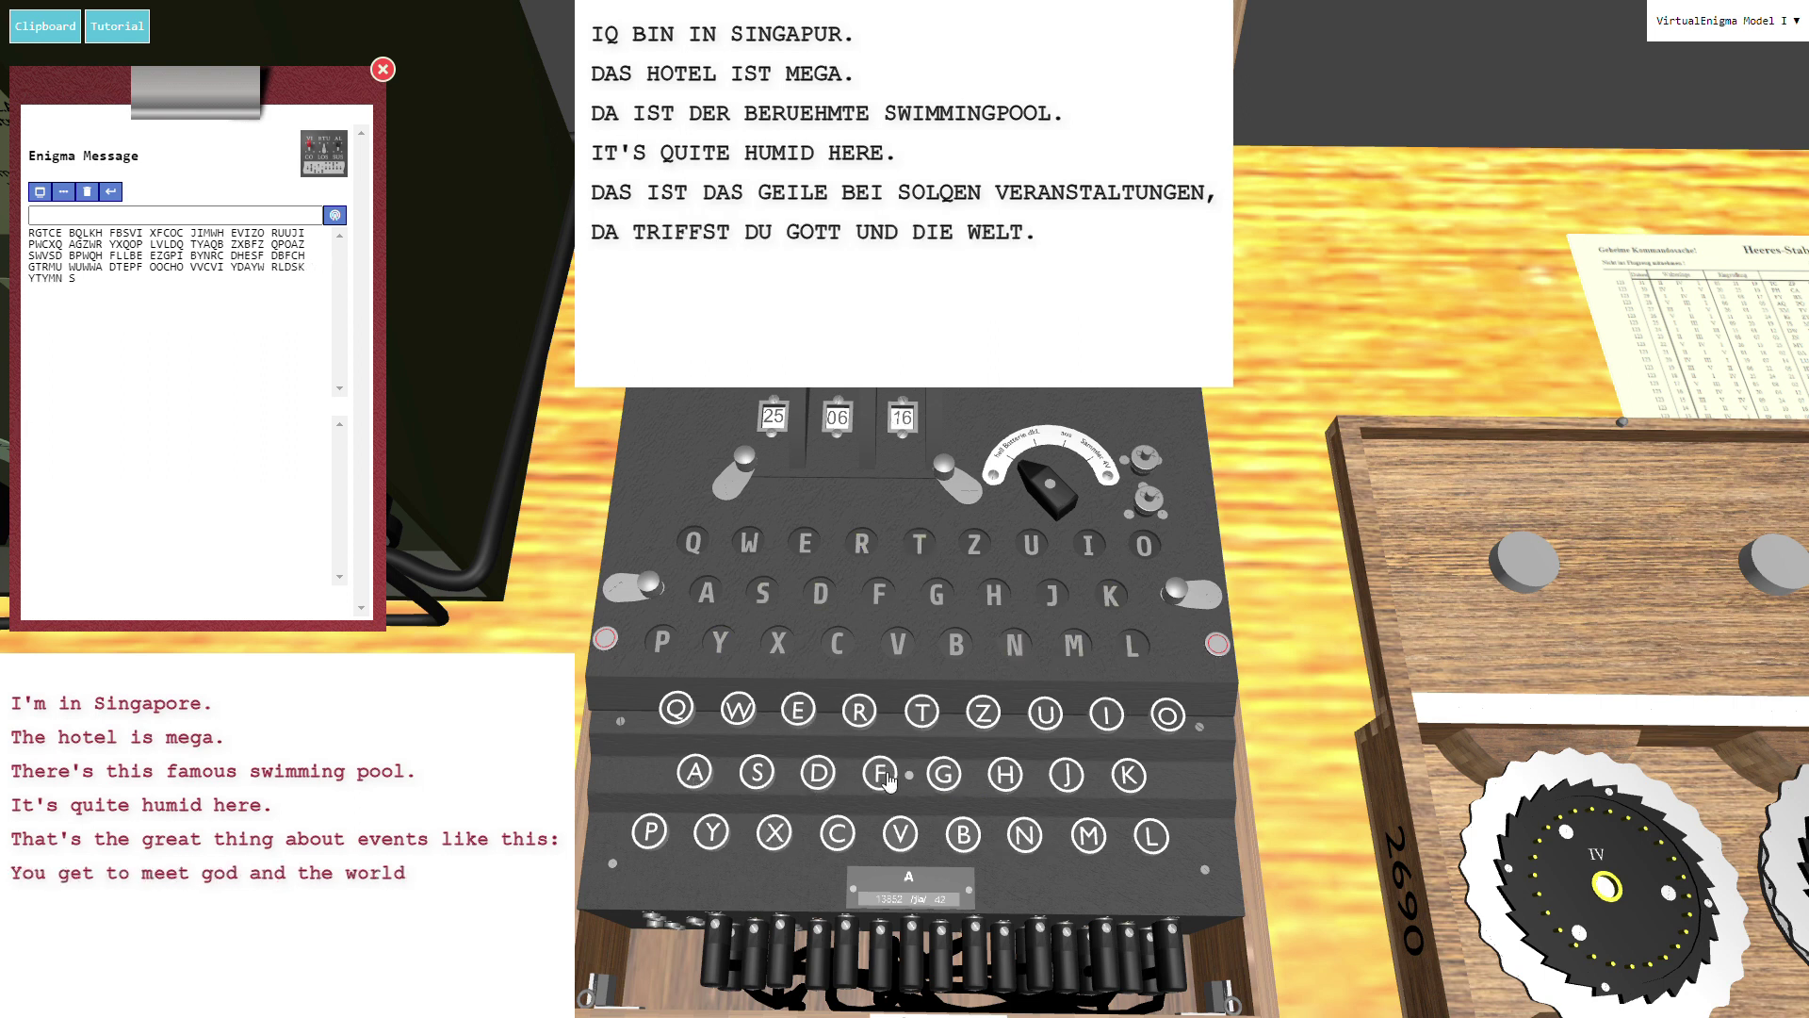
{"action": "left_click", "coordinate": [879, 773]}
{"action": "left_click", "coordinate": [756, 772]}
{"action": "left_click", "coordinate": [921, 711]}
{"action": "left_click", "coordinate": [774, 833]}
Encipher the words DU GOTT, each followed by an X.
{"action": "left_click", "coordinate": [818, 772]}
{"action": "left_click", "coordinate": [1044, 713]}
{"action": "left_click", "coordinate": [775, 833]}
{"action": "left_click", "coordinate": [944, 774]}
{"action": "left_click", "coordinate": [1166, 713]}
{"action": "left_click", "coordinate": [922, 711]}
{"action": "left_click", "coordinate": [922, 711]}
{"action": "left_click", "coordinate": [775, 833]}
Encipher the end of the line, UND DIE WELT, with an X after each word.
{"action": "left_click", "coordinate": [1044, 714]}
{"action": "left_click", "coordinate": [1024, 834]}
{"action": "left_click", "coordinate": [818, 773]}
{"action": "left_click", "coordinate": [774, 833]}
{"action": "left_click", "coordinate": [818, 773]}
{"action": "left_click", "coordinate": [798, 708]}
{"action": "left_click", "coordinate": [774, 833]}
{"action": "left_click", "coordinate": [738, 708]}
{"action": "left_click", "coordinate": [798, 709]}
{"action": "left_click", "coordinate": [1150, 836]}
{"action": "left_click", "coordinate": [782, 827]}
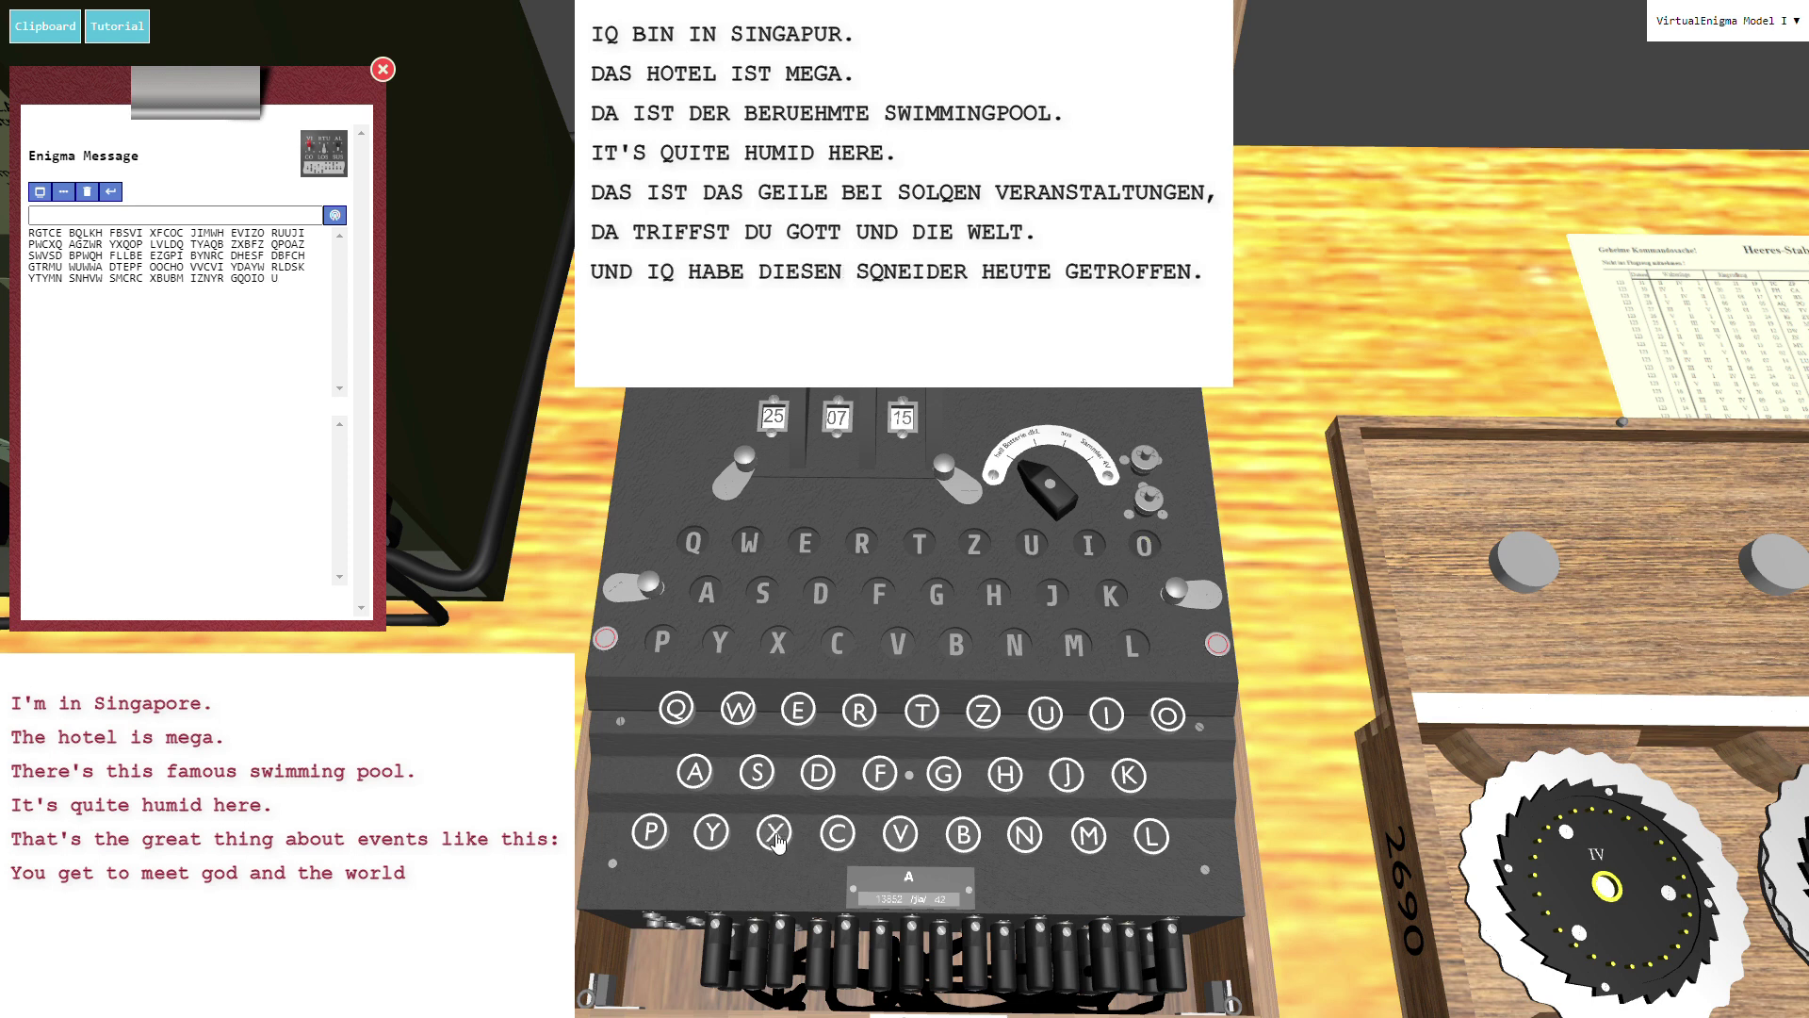
Encipher the opening of the following line, UND IQ HABE, with an X as word separator.
{"action": "left_click", "coordinate": [1026, 833]}
{"action": "left_click", "coordinate": [818, 773]}
{"action": "left_click", "coordinate": [775, 833]}
{"action": "left_click", "coordinate": [1107, 713]}
{"action": "left_click", "coordinate": [676, 709]}
{"action": "left_click", "coordinate": [774, 833]}
{"action": "left_click", "coordinate": [1005, 775]}
{"action": "left_click", "coordinate": [695, 772]}
{"action": "left_click", "coordinate": [963, 833]}
{"action": "left_click", "coordinate": [798, 708]}
{"action": "left_click", "coordinate": [775, 832]}
Encipher the word DIESEN and the surname that follows it, each closed with an X.
{"action": "left_click", "coordinate": [817, 774]}
{"action": "left_click", "coordinate": [1106, 713]}
{"action": "left_click", "coordinate": [798, 709]}
{"action": "left_click", "coordinate": [756, 773]}
{"action": "left_click", "coordinate": [799, 708]}
{"action": "left_click", "coordinate": [1025, 833]}
{"action": "left_click", "coordinate": [783, 835]}
{"action": "left_click", "coordinate": [1025, 833]}
{"action": "left_click", "coordinate": [798, 708]}
{"action": "left_click", "coordinate": [1107, 713]}
{"action": "left_click", "coordinate": [818, 773]}
{"action": "left_click", "coordinate": [798, 709]}
{"action": "left_click", "coordinate": [859, 711]}
{"action": "left_click", "coordinate": [774, 833]}
Encipher the end of that line, HEUTE GETROFFEN, with an X after each word.
{"action": "left_click", "coordinate": [798, 709]}
{"action": "left_click", "coordinate": [1044, 713]}
{"action": "left_click", "coordinate": [921, 712]}
{"action": "left_click", "coordinate": [798, 709]}
{"action": "left_click", "coordinate": [775, 833]}
{"action": "left_click", "coordinate": [943, 773]}
{"action": "left_click", "coordinate": [798, 709]}
{"action": "left_click", "coordinate": [922, 712]}
{"action": "left_click", "coordinate": [859, 710]}
{"action": "left_click", "coordinate": [1167, 715]}
{"action": "left_click", "coordinate": [880, 774]}
{"action": "left_click", "coordinate": [880, 774]}
{"action": "left_click", "coordinate": [798, 709]}
{"action": "left_click", "coordinate": [1025, 835]}
{"action": "left_click", "coordinate": [775, 833]}
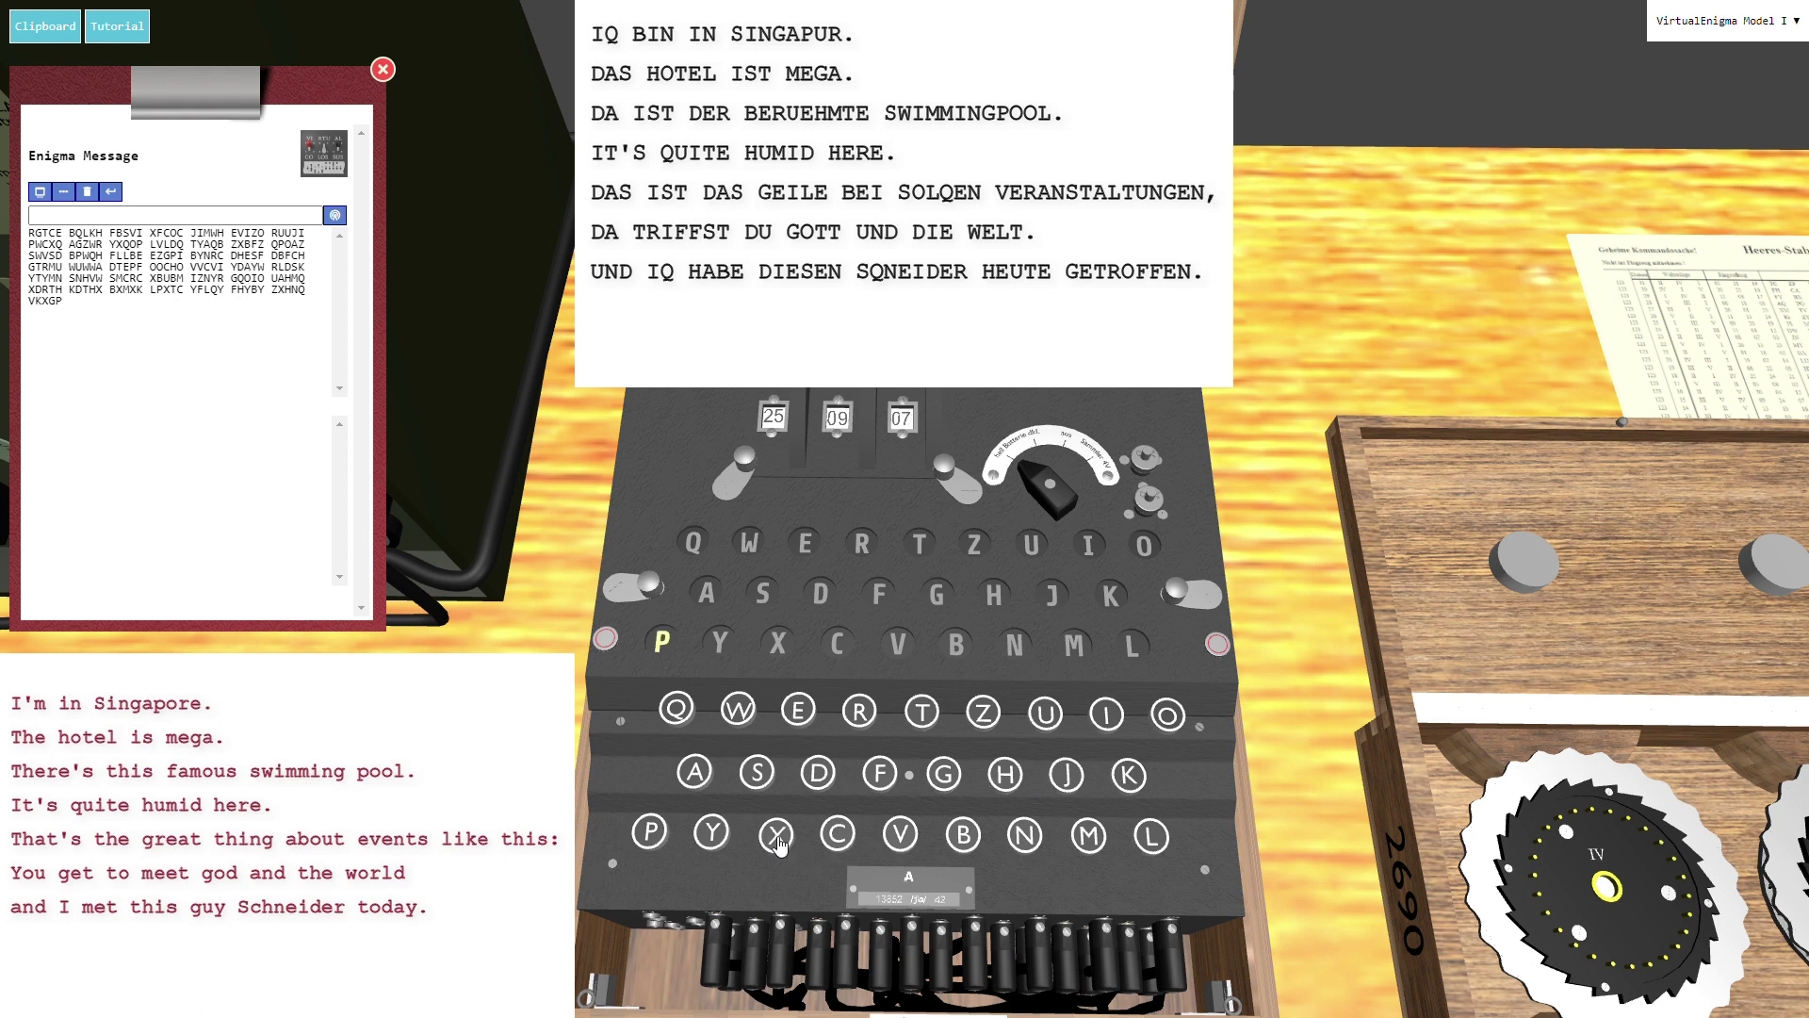
Encipher the words DAS IST DER, with an X as word separator.
{"action": "left_click", "coordinate": [818, 773]}
{"action": "left_click", "coordinate": [695, 772]}
{"action": "left_click", "coordinate": [756, 772]}
{"action": "left_click", "coordinate": [1106, 713]}
{"action": "left_click", "coordinate": [1106, 713]}
{"action": "left_click", "coordinate": [757, 772]}
{"action": "left_click", "coordinate": [921, 712]}
{"action": "left_click", "coordinate": [775, 833]}
{"action": "left_click", "coordinate": [818, 774]}
{"action": "left_click", "coordinate": [798, 708]}
{"action": "left_click", "coordinate": [859, 710]}
{"action": "left_click", "coordinate": [775, 833]}
Encipher the word NAQFOLGER, followed by an X.
{"action": "left_click", "coordinate": [1025, 835]}
{"action": "left_click", "coordinate": [694, 772]}
{"action": "left_click", "coordinate": [676, 709]}
{"action": "left_click", "coordinate": [879, 772]}
{"action": "left_click", "coordinate": [1167, 714]}
{"action": "left_click", "coordinate": [1151, 836]}
{"action": "left_click", "coordinate": [943, 774]}
{"action": "left_click", "coordinate": [798, 708]}
{"action": "left_click", "coordinate": [858, 710]}
{"action": "left_click", "coordinate": [774, 833]}
Encipher the word VOM and the surname that ends the line, each closed with an X.
{"action": "left_click", "coordinate": [900, 834]}
{"action": "left_click", "coordinate": [1166, 714]}
{"action": "left_click", "coordinate": [1089, 835]}
{"action": "left_click", "coordinate": [775, 832]}
{"action": "left_click", "coordinate": [738, 708]}
{"action": "left_click", "coordinate": [1106, 713]}
{"action": "left_click", "coordinate": [1150, 836]}
{"action": "left_click", "coordinate": [818, 773]}
{"action": "left_click", "coordinate": [963, 834]}
{"action": "left_click", "coordinate": [695, 771]}
{"action": "left_click", "coordinate": [775, 833]}
{"action": "left_click", "coordinate": [774, 833]}
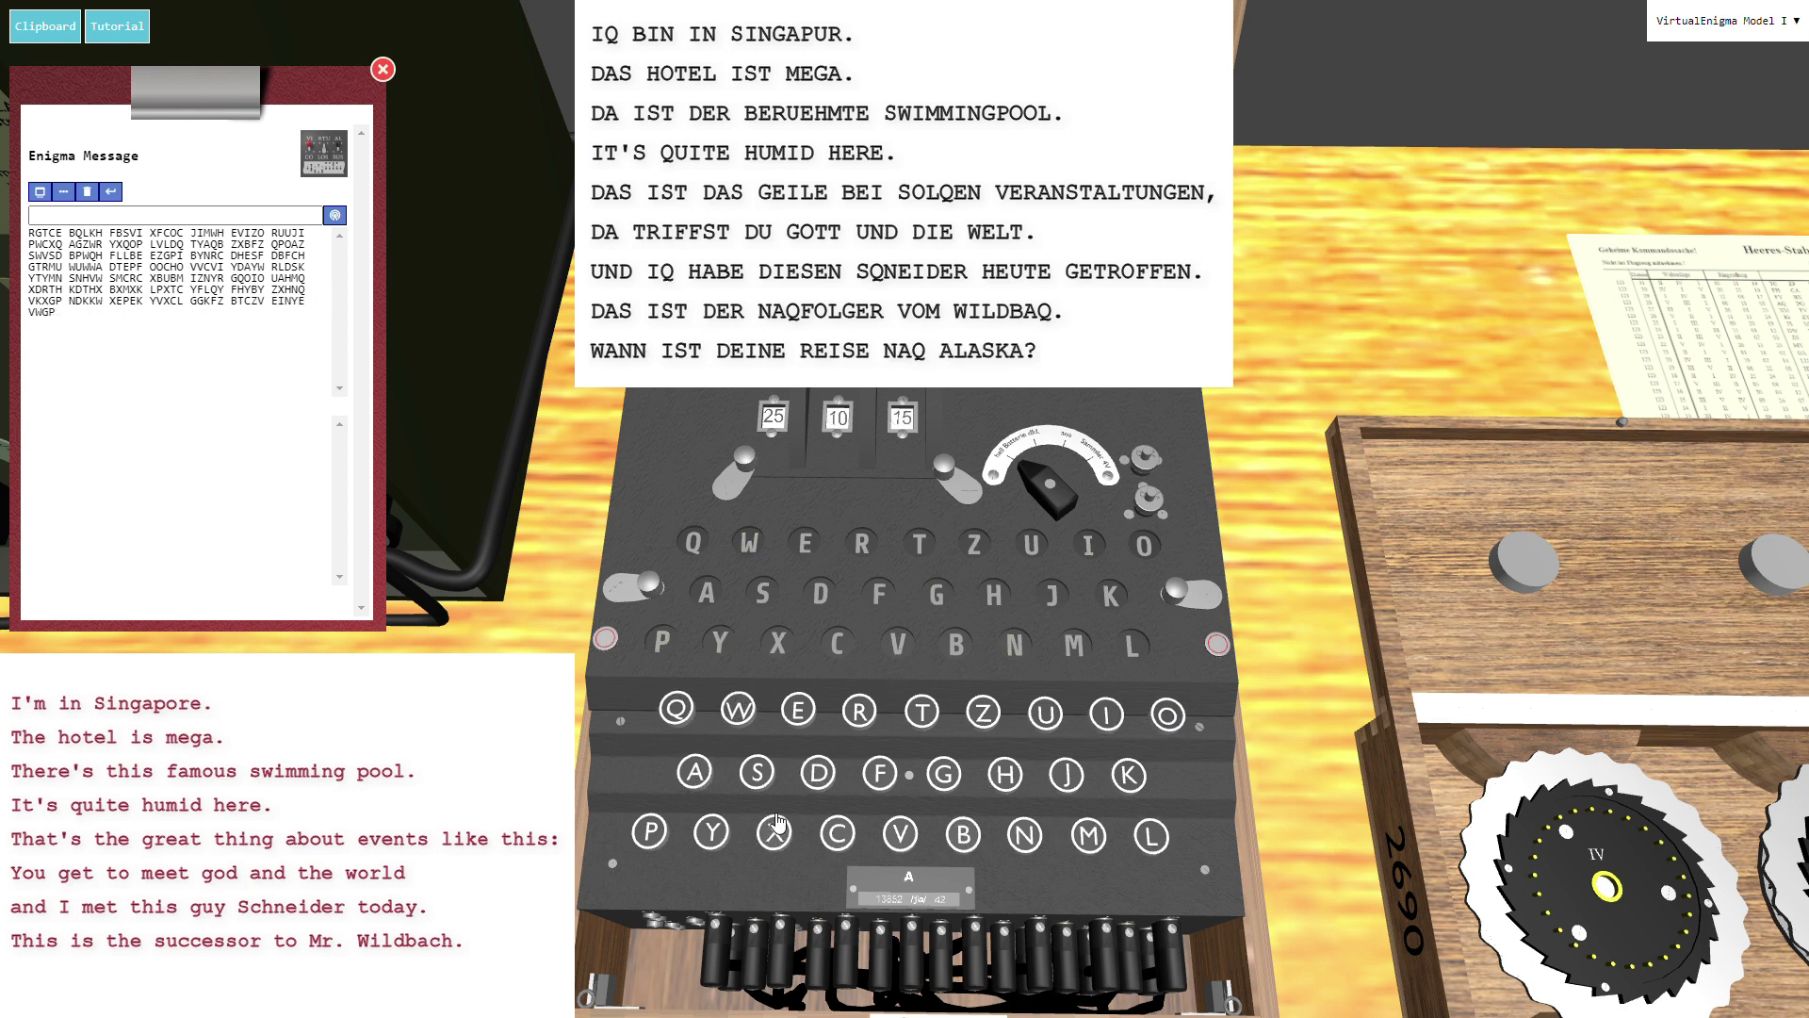
Encipher the words WANN IST from the message's last line, each closed with an X.
{"action": "left_click", "coordinate": [737, 709]}
{"action": "left_click", "coordinate": [694, 772]}
{"action": "left_click", "coordinate": [1024, 835]}
{"action": "left_click", "coordinate": [1027, 837]}
{"action": "left_click", "coordinate": [774, 833]}
{"action": "left_click", "coordinate": [1106, 714]}
{"action": "left_click", "coordinate": [756, 772]}
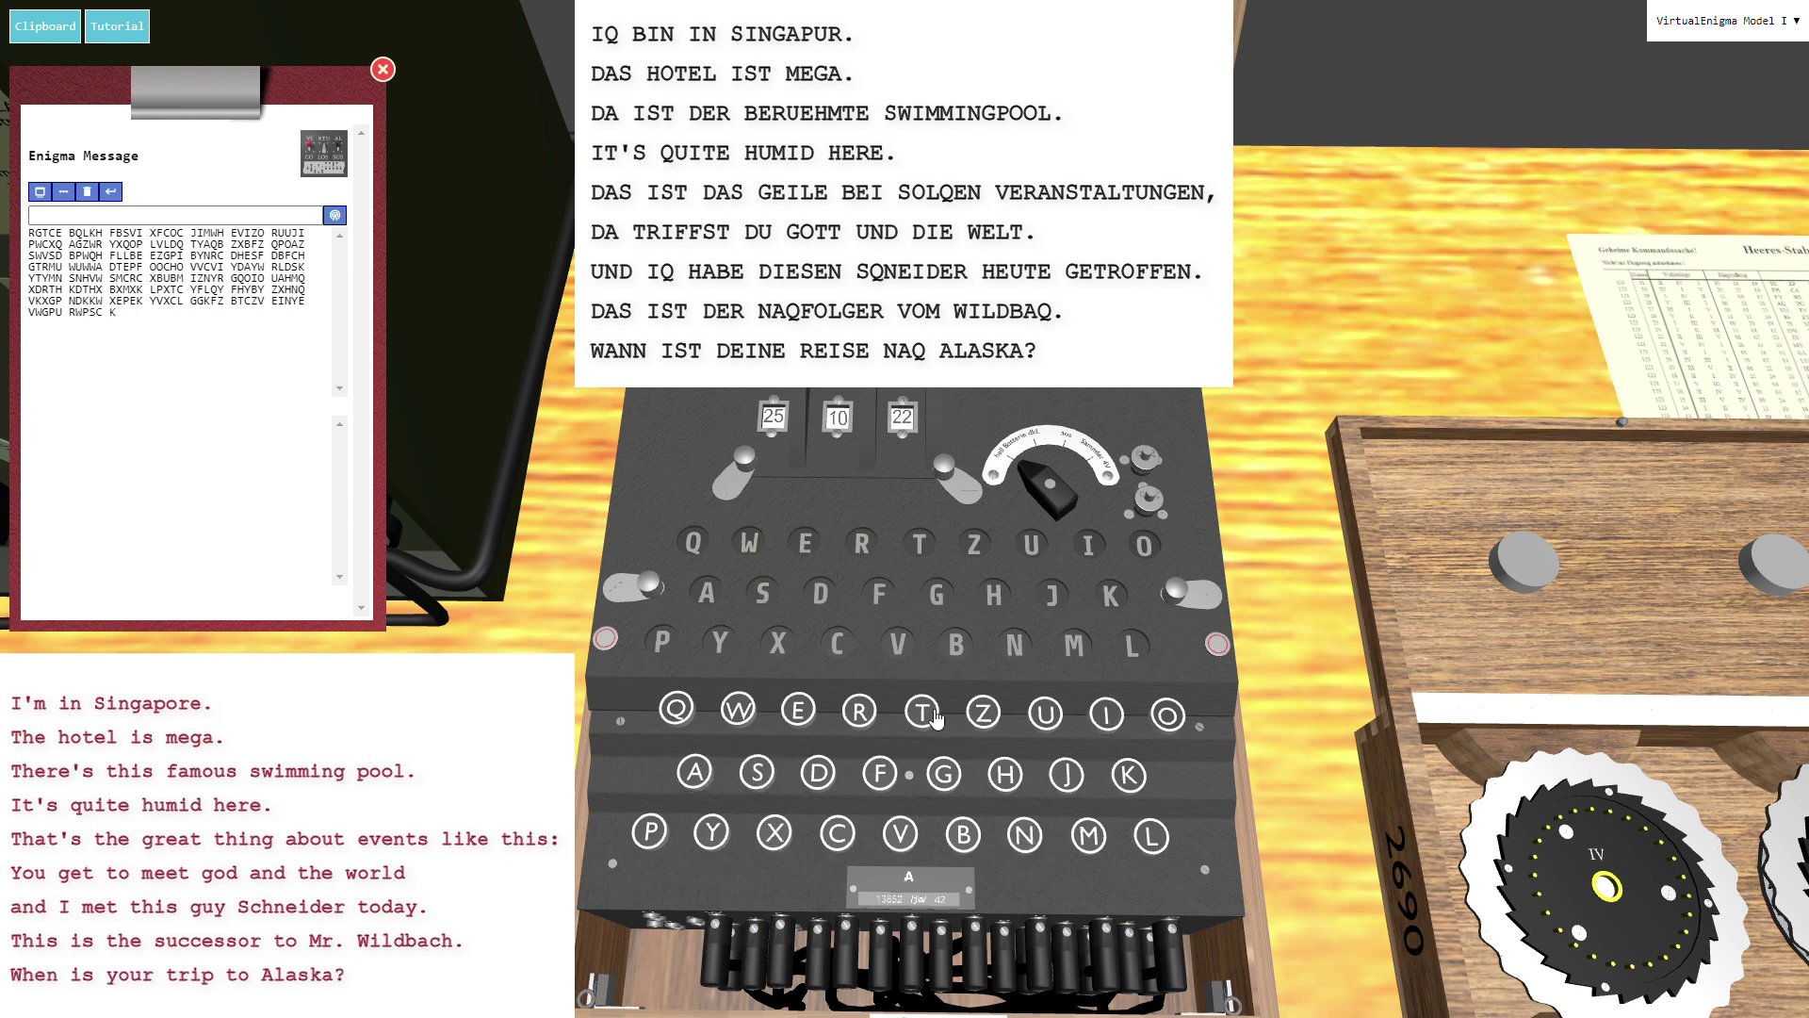
Encipher the words DEINE REISE, each followed by an X.
{"action": "left_click", "coordinate": [818, 772]}
{"action": "left_click", "coordinate": [798, 709]}
{"action": "left_click", "coordinate": [1106, 713]}
{"action": "left_click", "coordinate": [1024, 835]}
{"action": "left_click", "coordinate": [798, 709]}
{"action": "left_click", "coordinate": [775, 833]}
{"action": "left_click", "coordinate": [858, 710]}
{"action": "left_click", "coordinate": [798, 709]}
{"action": "left_click", "coordinate": [1107, 713]}
{"action": "left_click", "coordinate": [757, 772]}
{"action": "left_click", "coordinate": [799, 709]}
{"action": "left_click", "coordinate": [775, 833]}
Encipher the closing words NAQ ALASKA, each followed by an X, to finish the message text.
{"action": "left_click", "coordinate": [1024, 835]}
{"action": "left_click", "coordinate": [694, 772]}
{"action": "left_click", "coordinate": [675, 708]}
{"action": "left_click", "coordinate": [775, 833]}
{"action": "left_click", "coordinate": [1152, 837]}
{"action": "left_click", "coordinate": [695, 772]}
{"action": "left_click", "coordinate": [757, 772]}
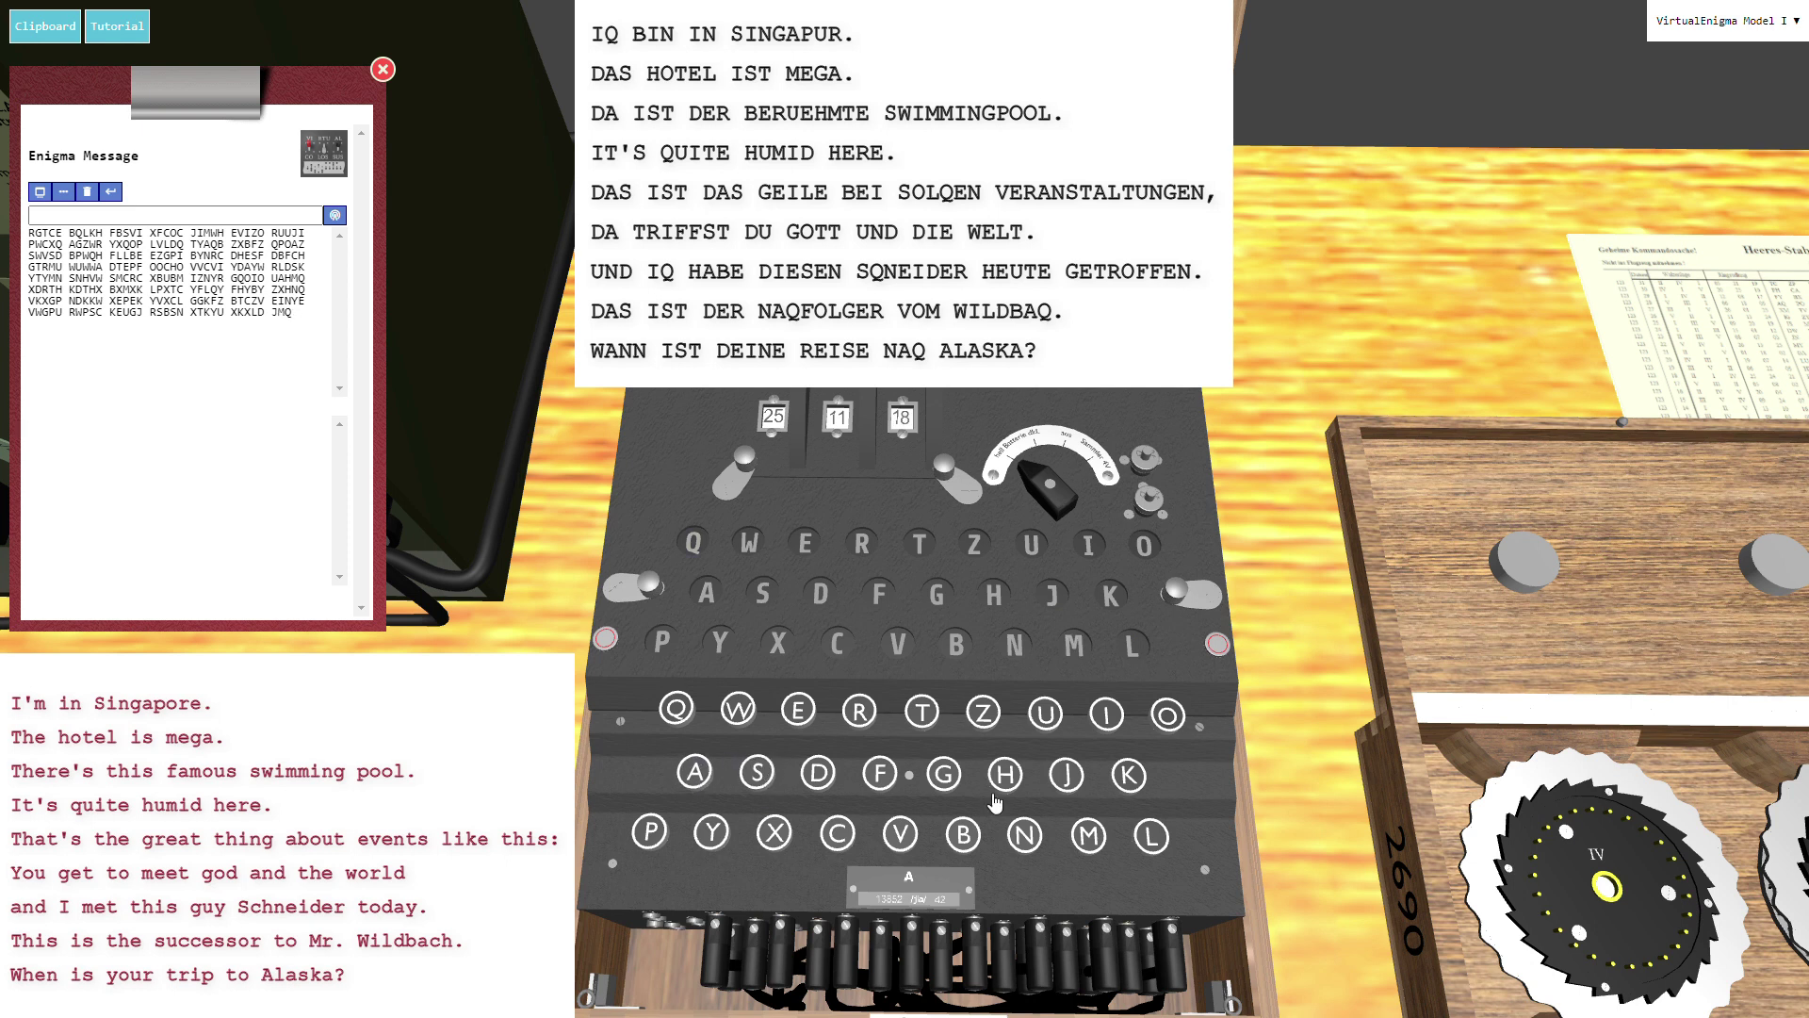
{"action": "left_click", "coordinate": [695, 772]}
{"action": "left_click", "coordinate": [774, 833]}
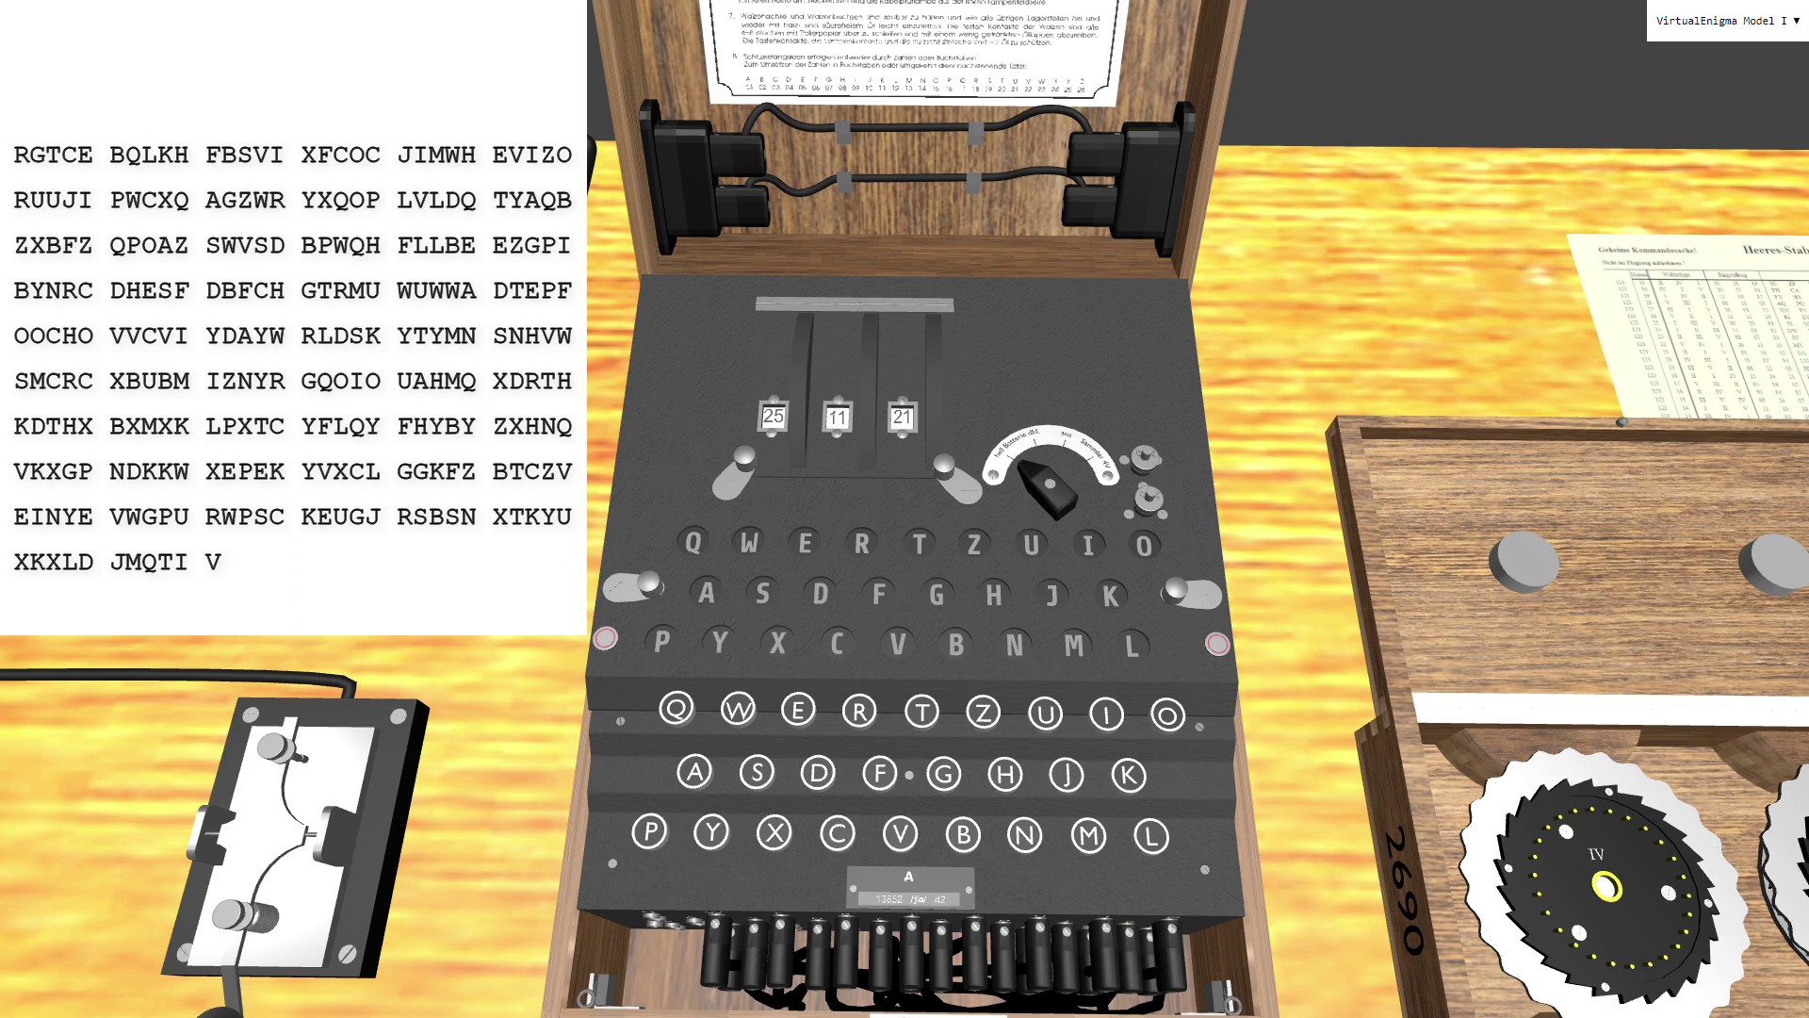
{"action": "type", "text": "2357 = 5TLE ="}
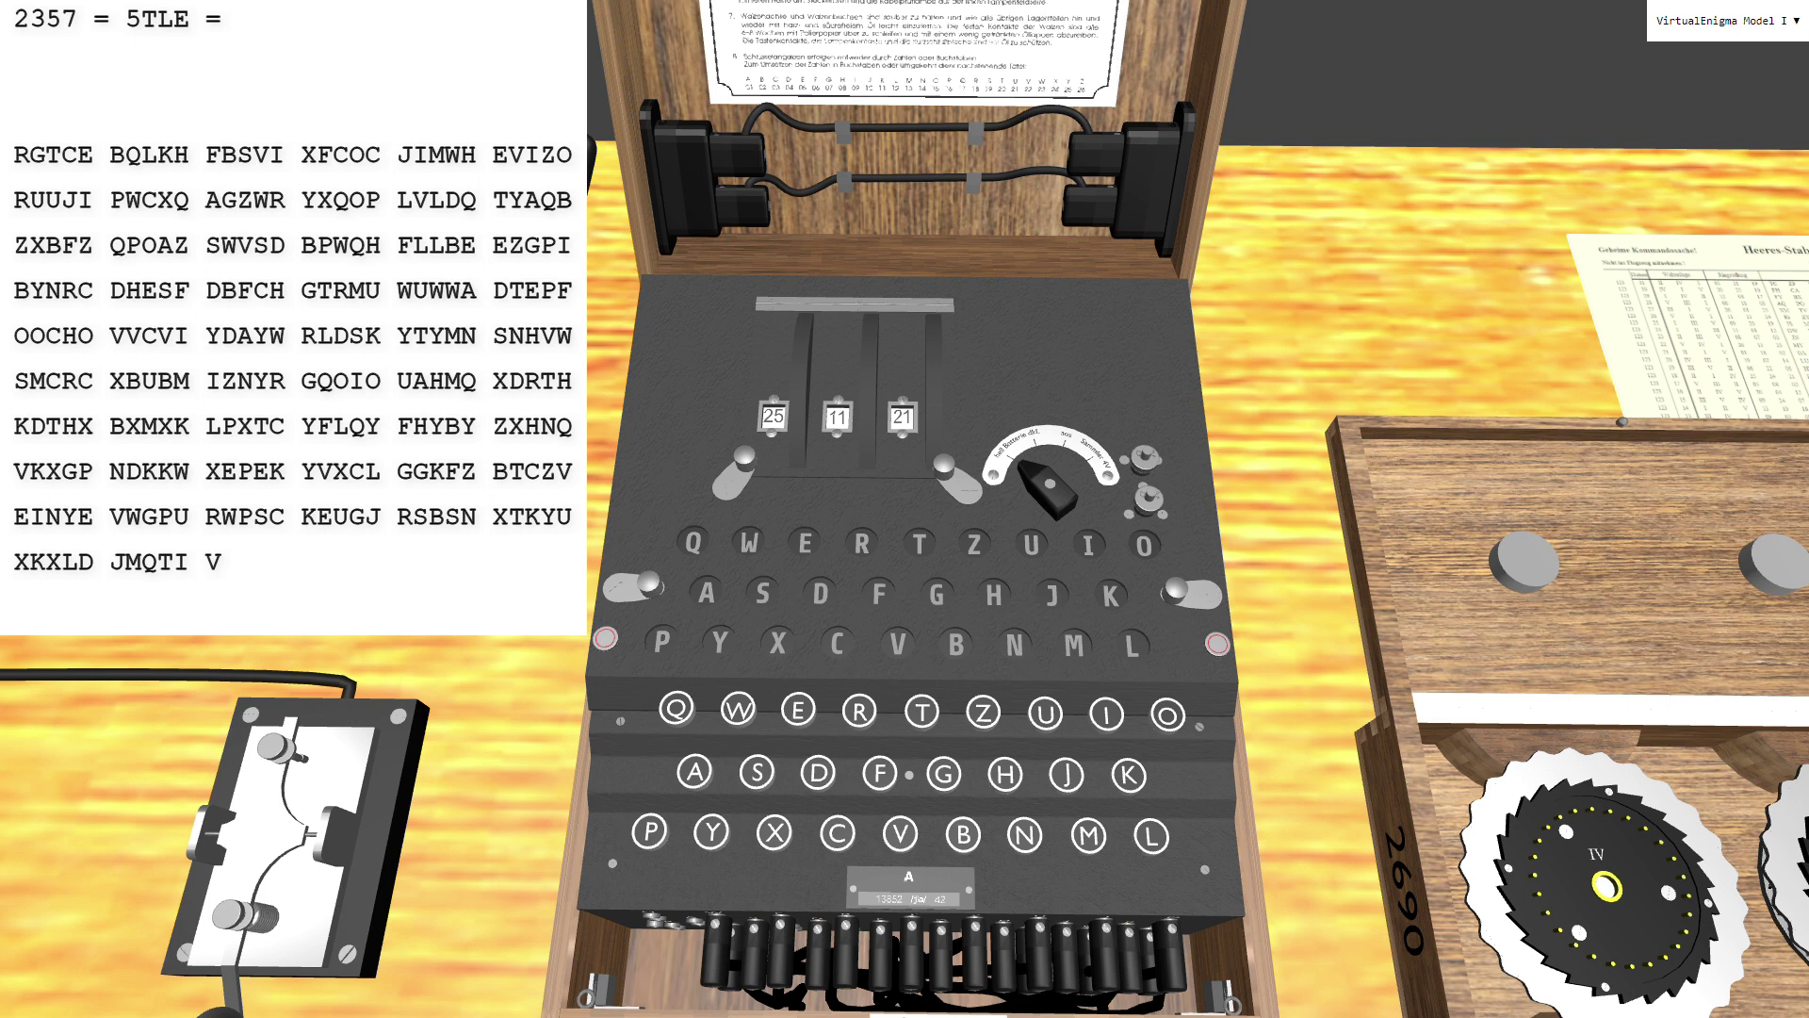
{"action": "type", "text": "1TL = 286 ="}
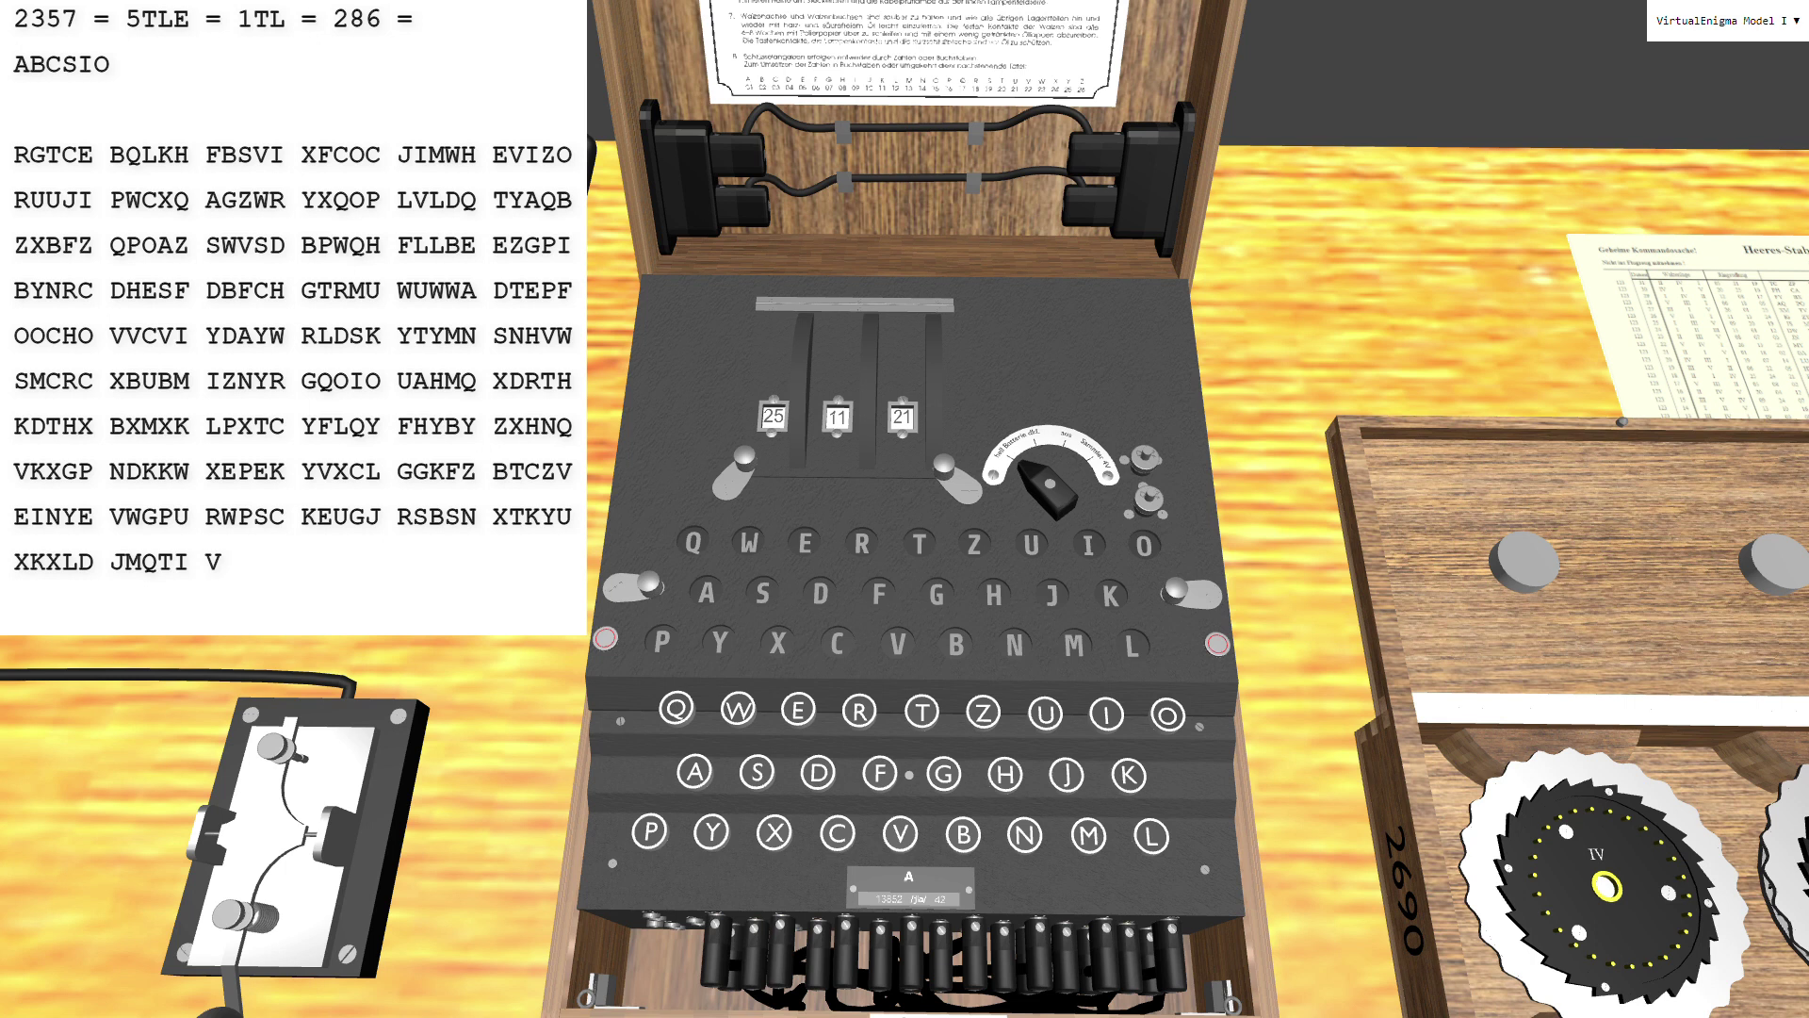
{"action": "type", "text": "FG"}
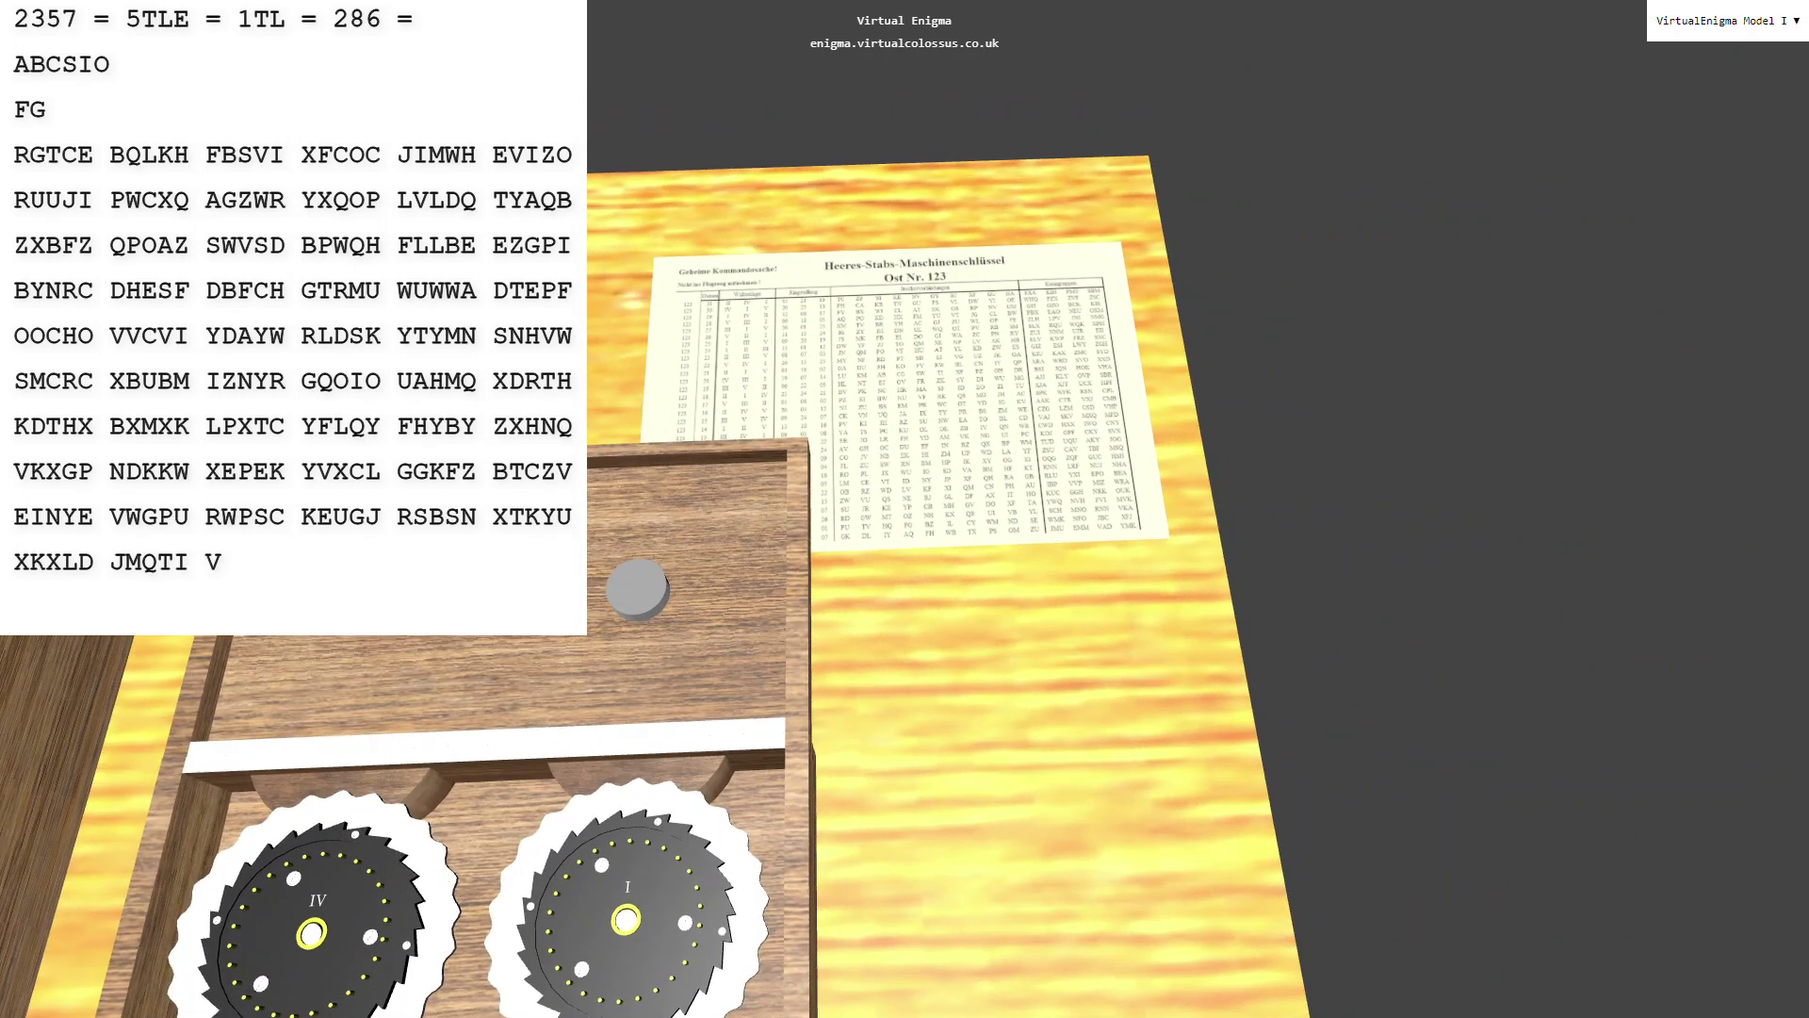
Look up the Kenngruppen for day 19 on the key sheet and choose SBR for the message's identification group.
{"action": "left_click", "coordinate": [1175, 358]}
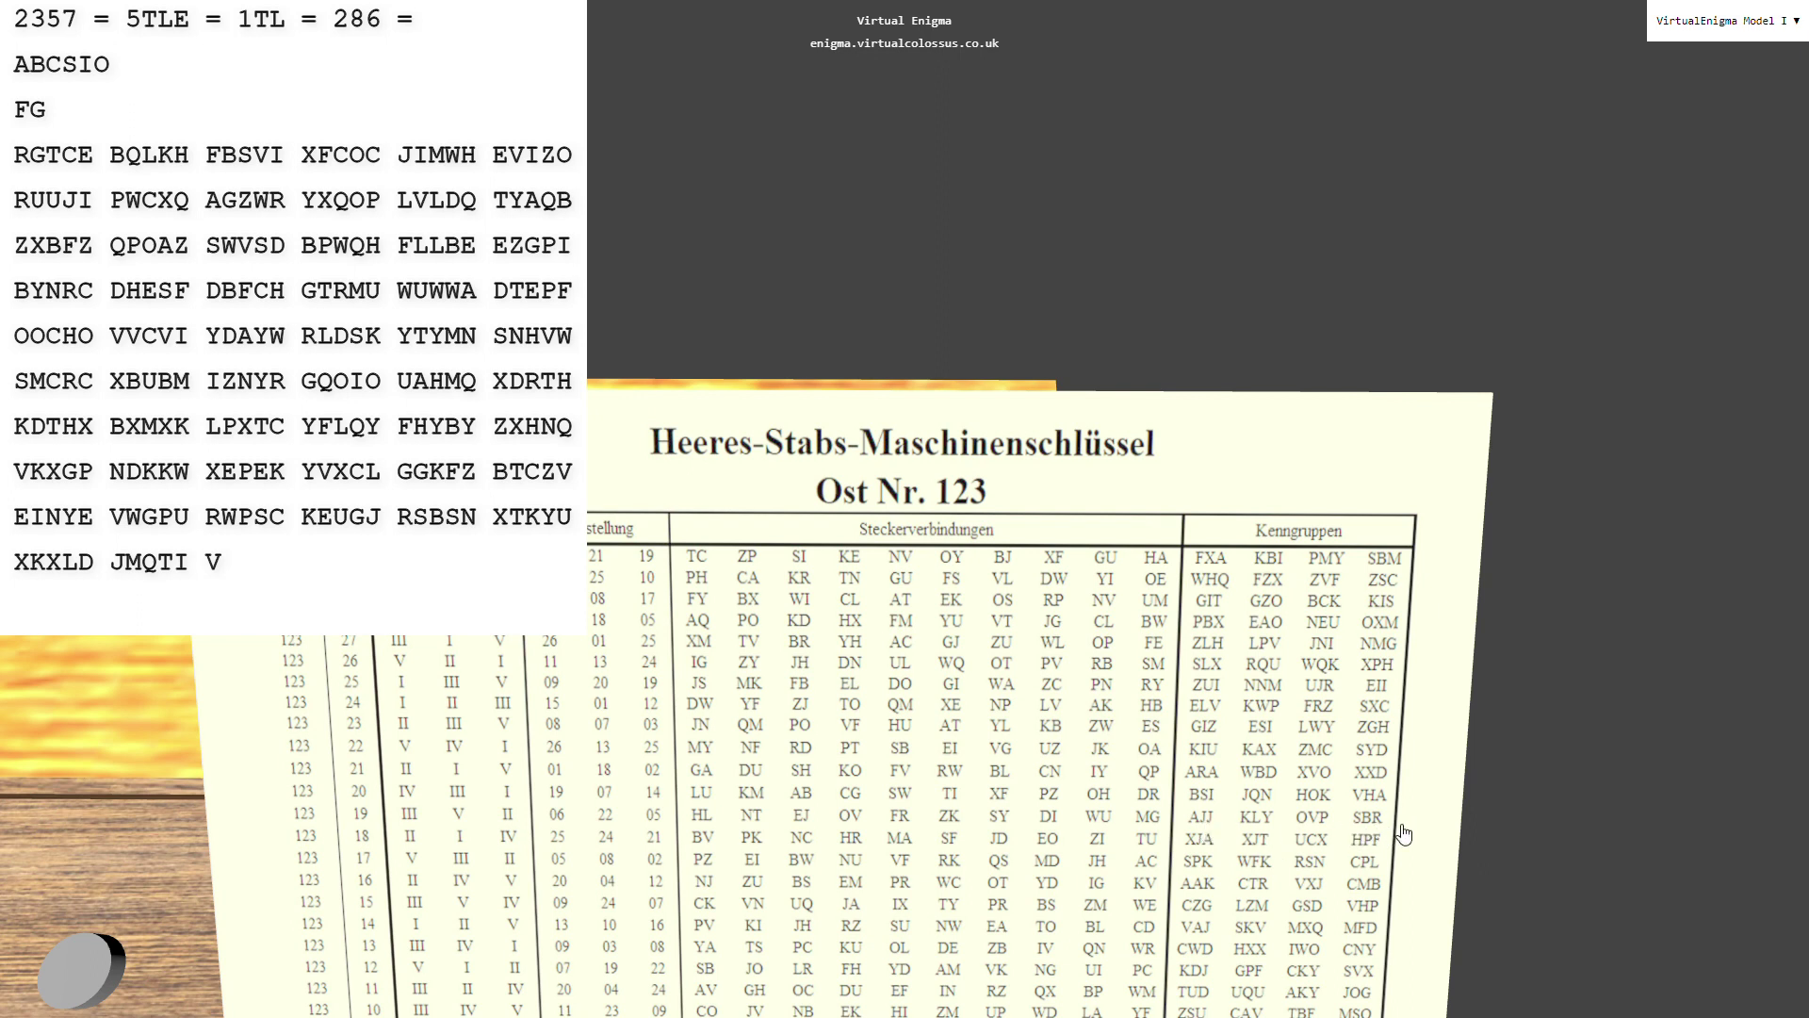
{"action": "left_click", "coordinate": [1232, 693]}
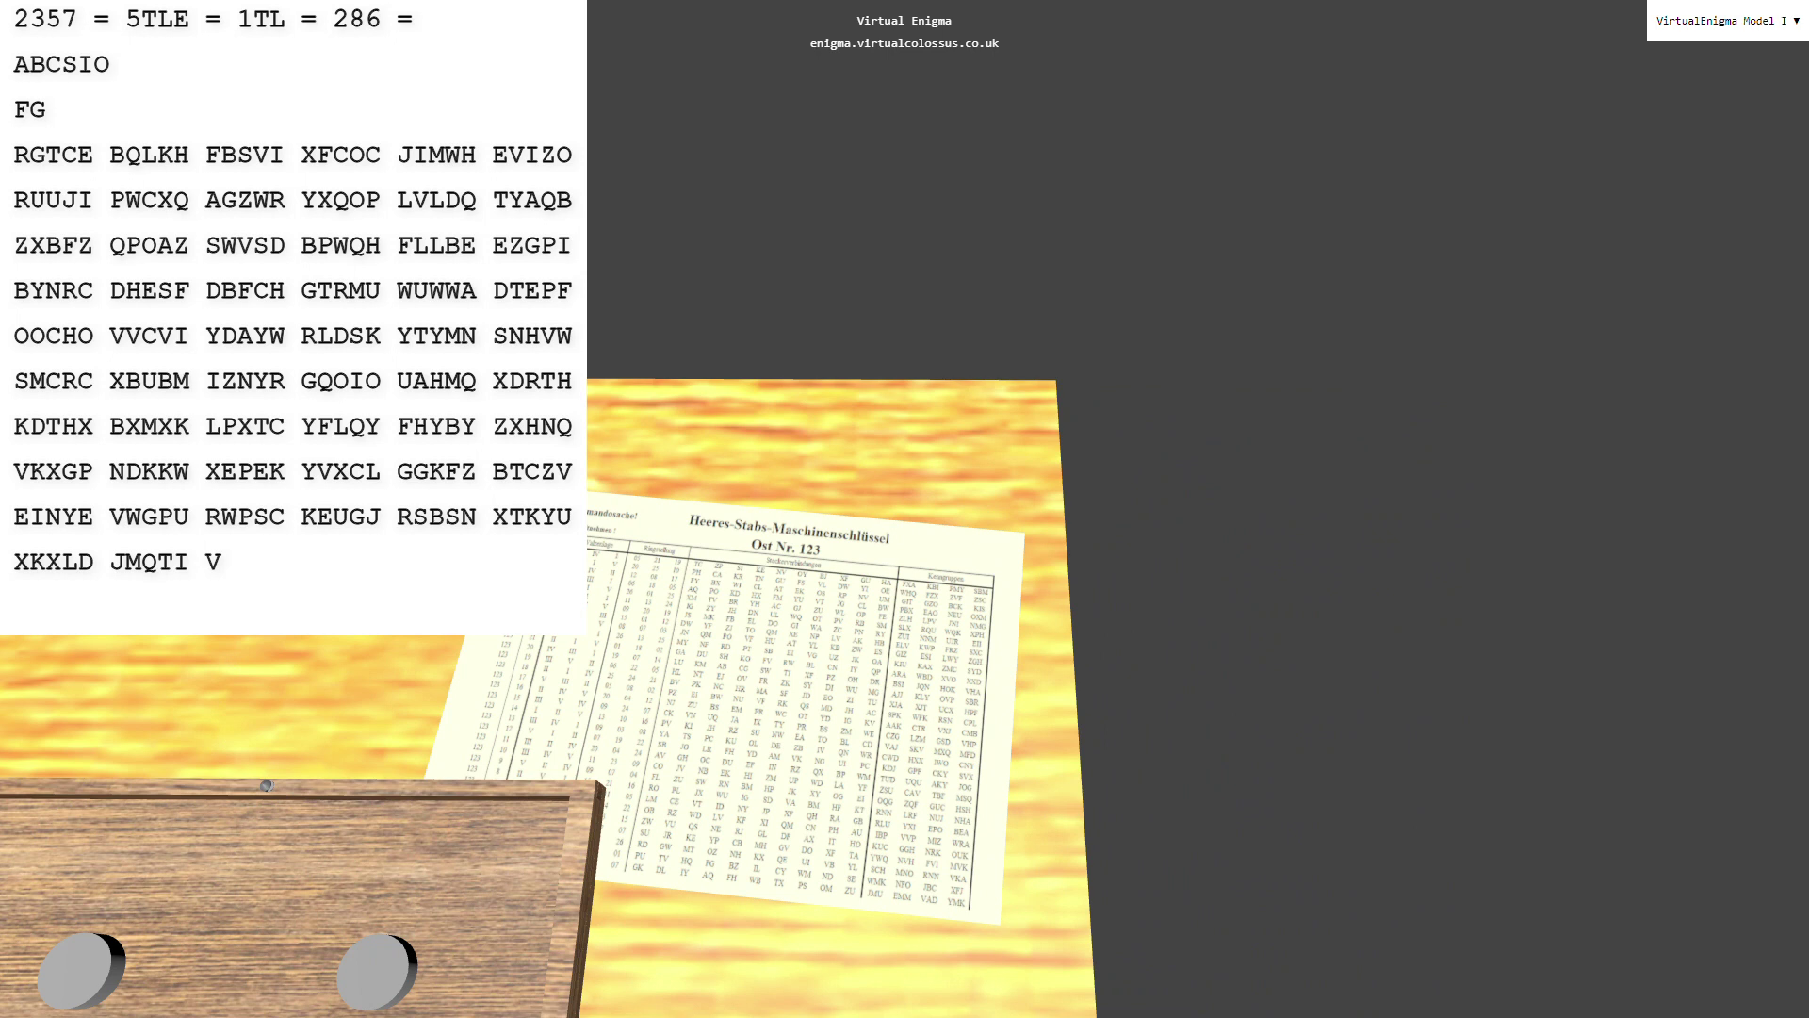
{"action": "type", "text": "SBR"}
Switch the radio set's operating mode dial away from Aus and tune the frequency to about 340 on the scale.
{"action": "left_click", "coordinate": [633, 433]}
{"action": "left_click", "coordinate": [659, 282]}
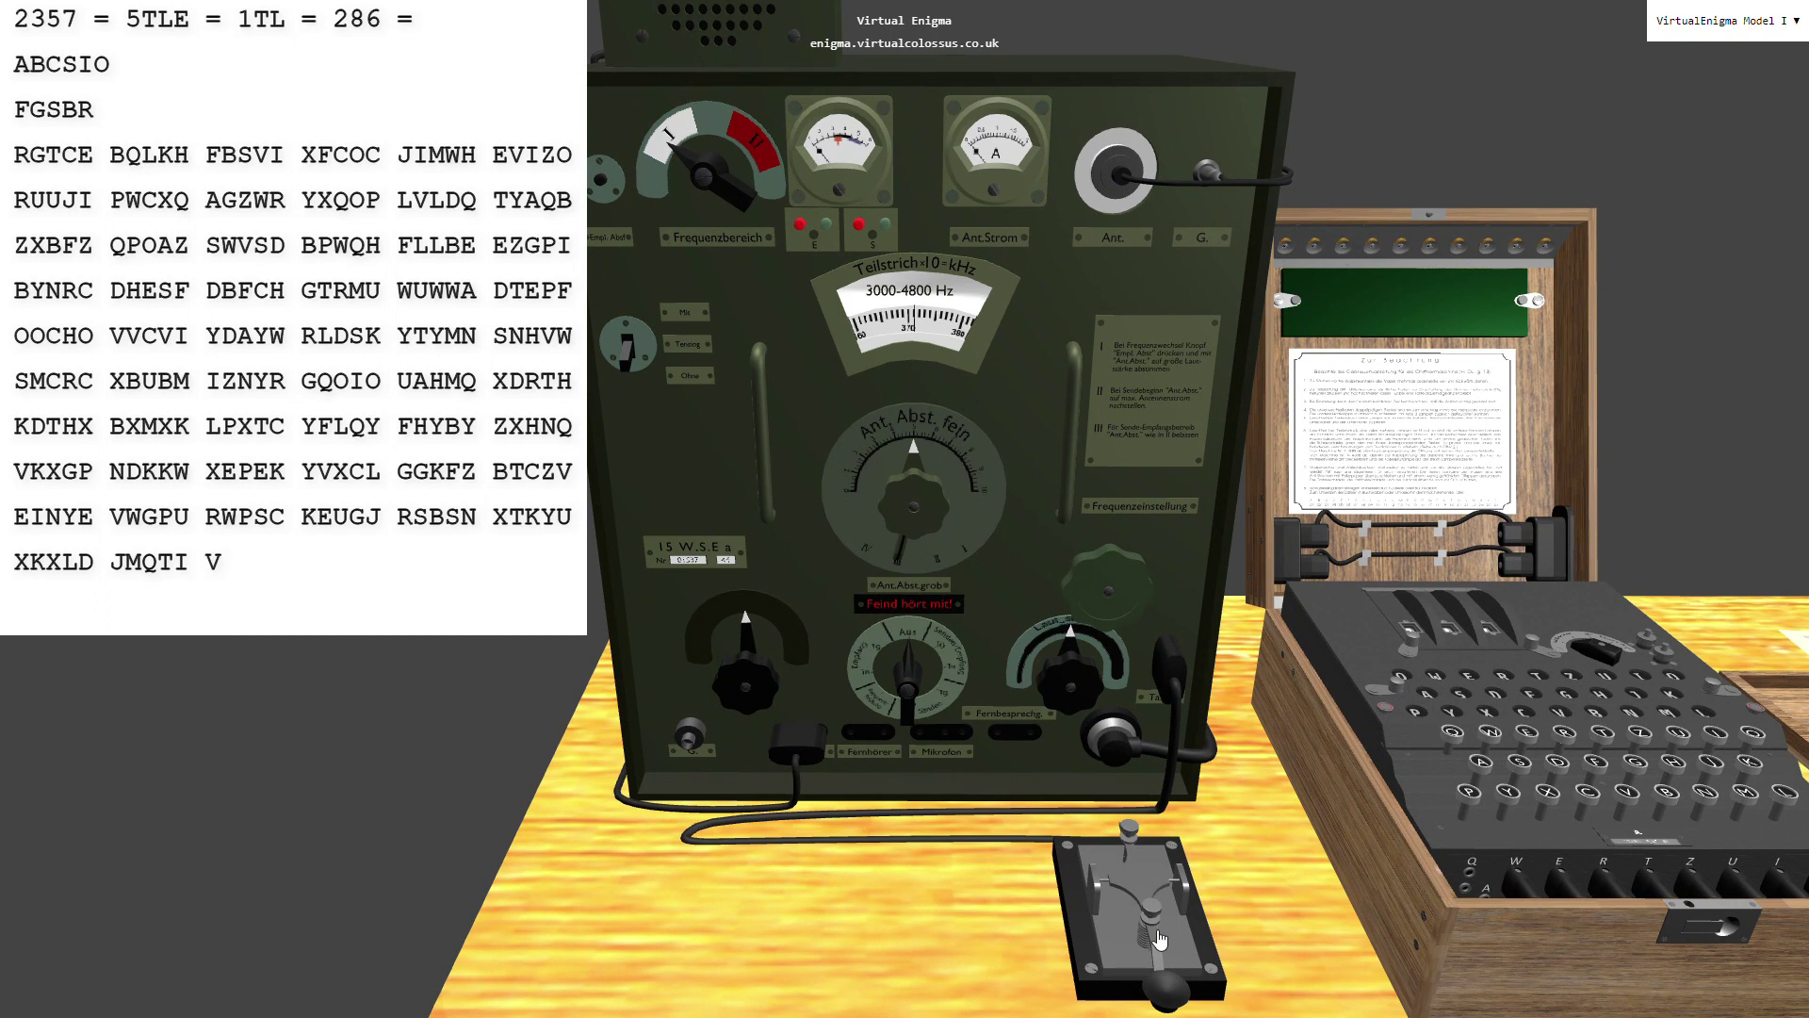
{"action": "left_click", "coordinate": [968, 684]}
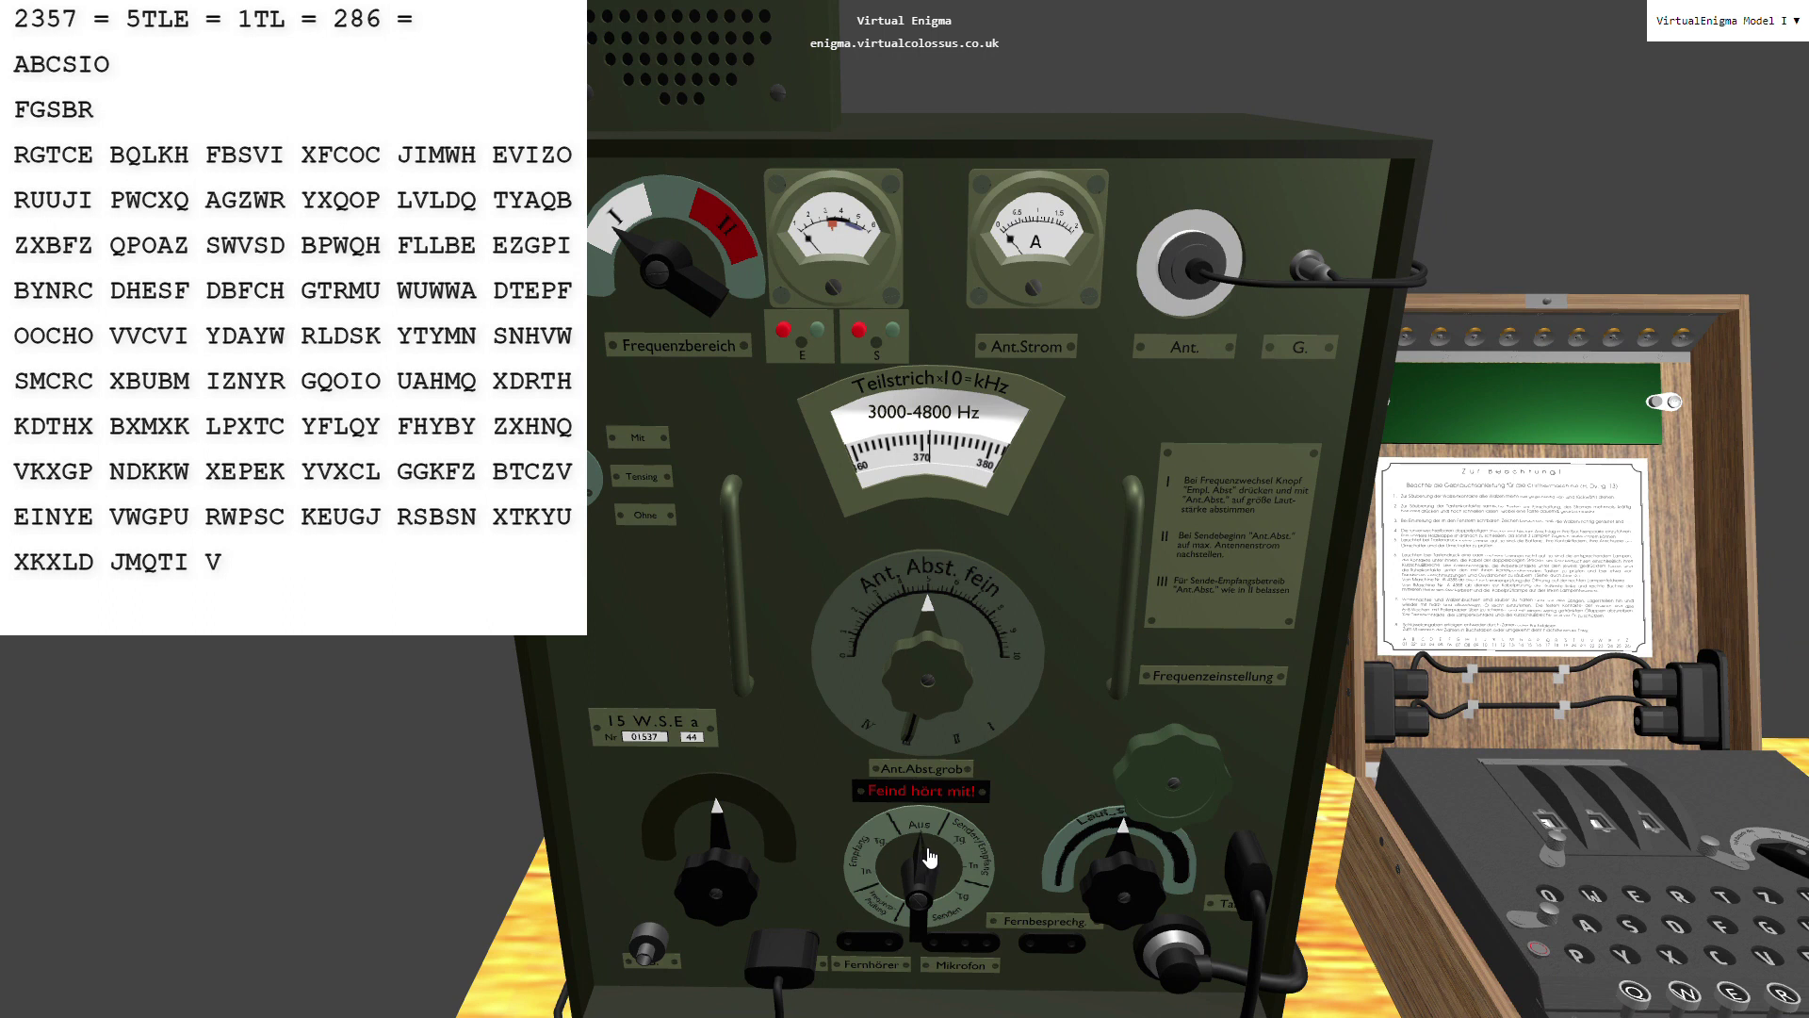
{"action": "left_click", "coordinate": [929, 855]}
{"action": "left_click", "coordinate": [1337, 957]}
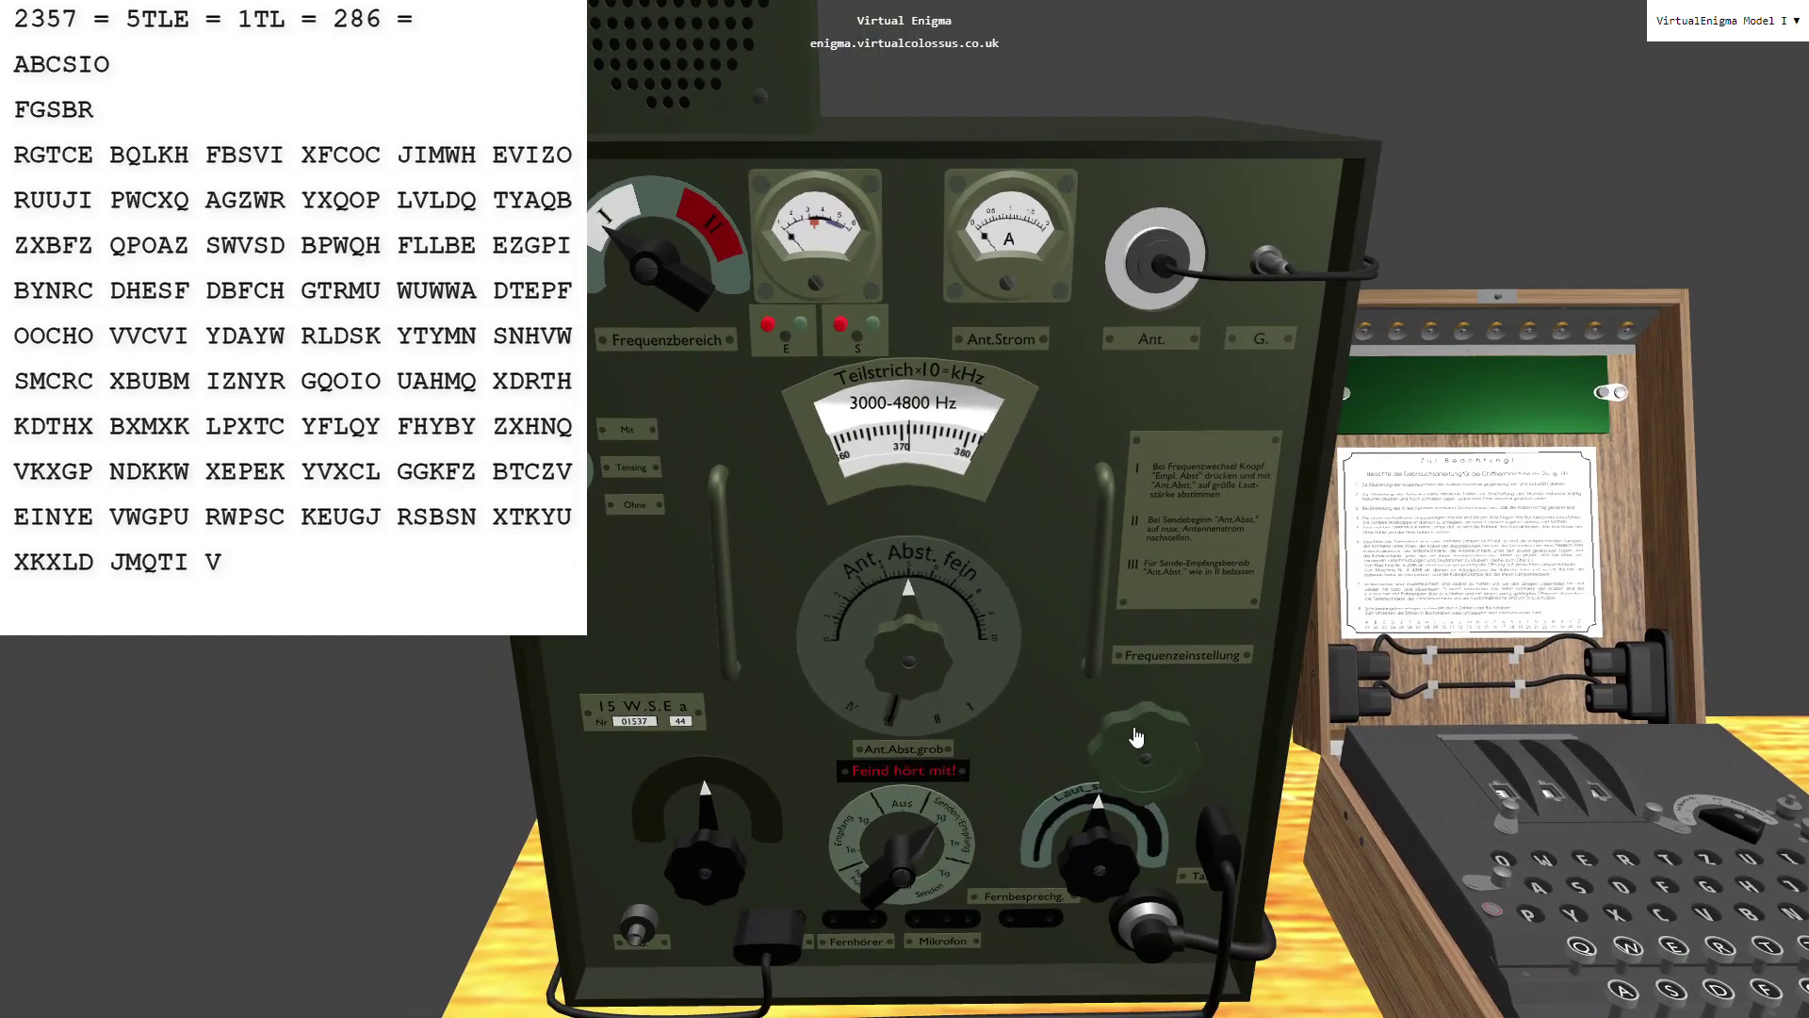
{"action": "mouse_move", "coordinate": [1135, 736]}
{"action": "left_mouse_down"}
{"action": "mouse_move", "coordinate": [1123, 715]}
{"action": "mouse_move", "coordinate": [1140, 726]}
{"action": "mouse_move", "coordinate": [1114, 727]}
{"action": "left_mouse_up"}
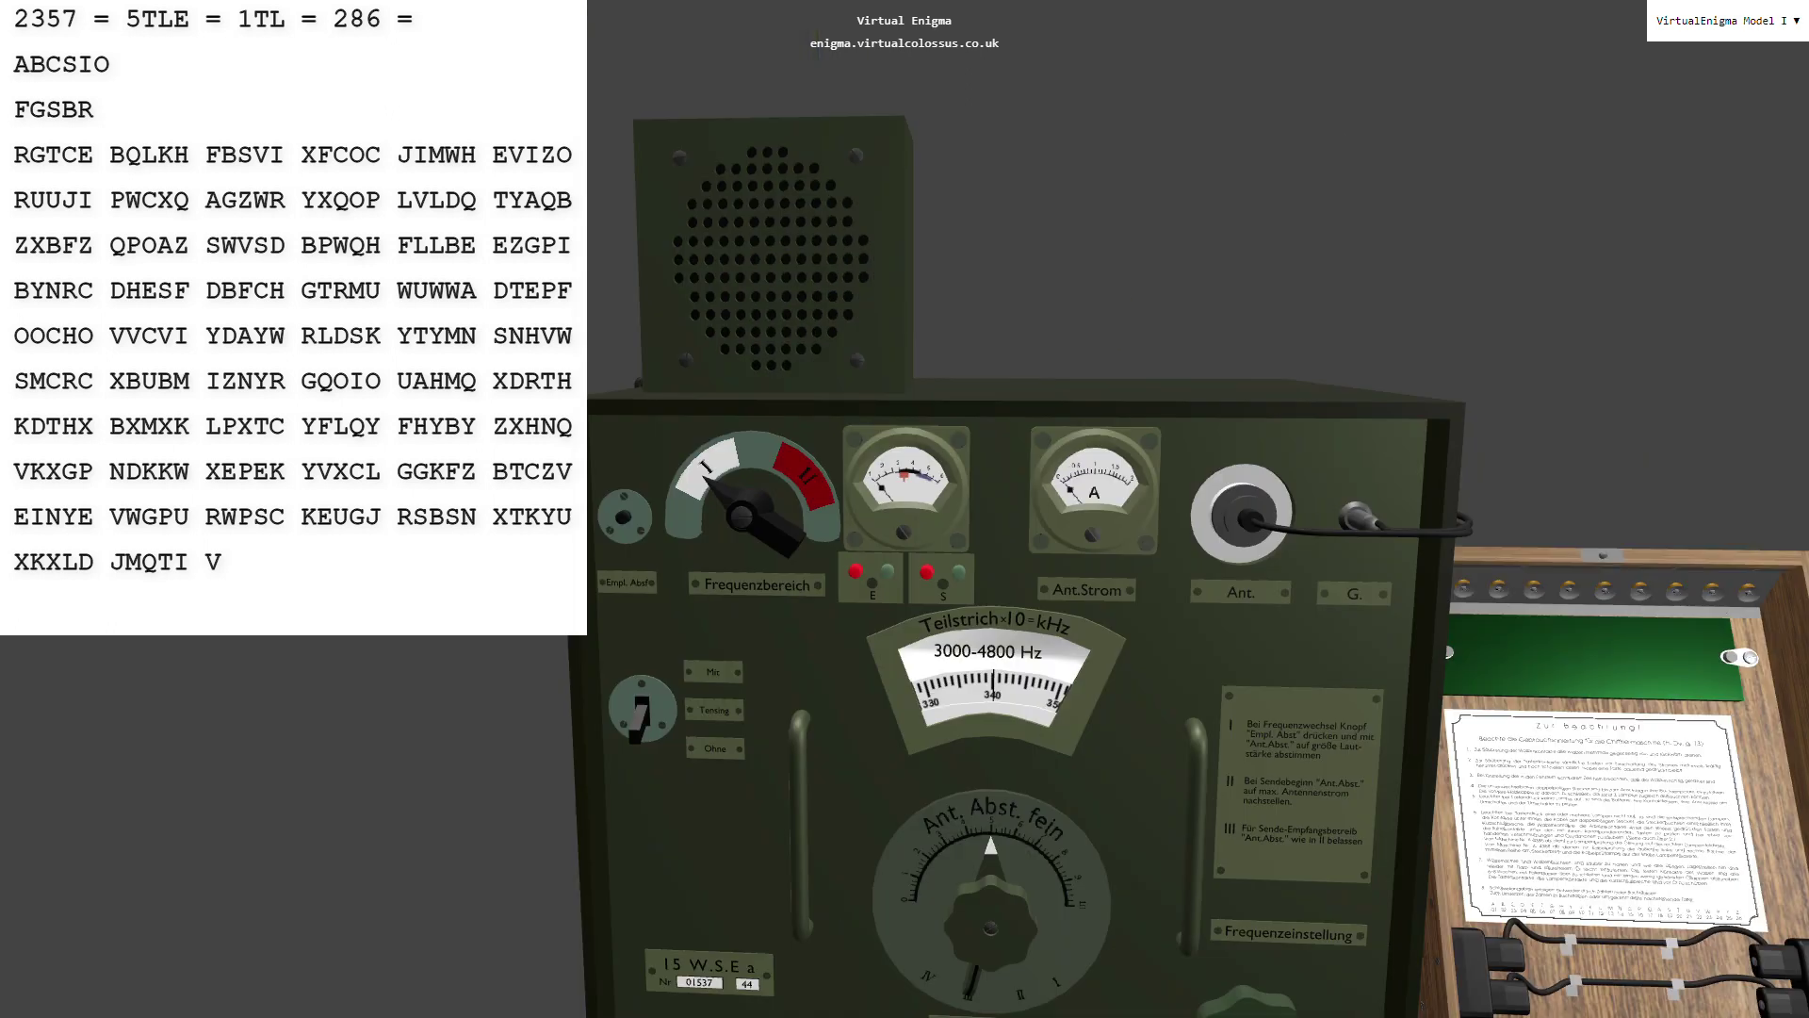